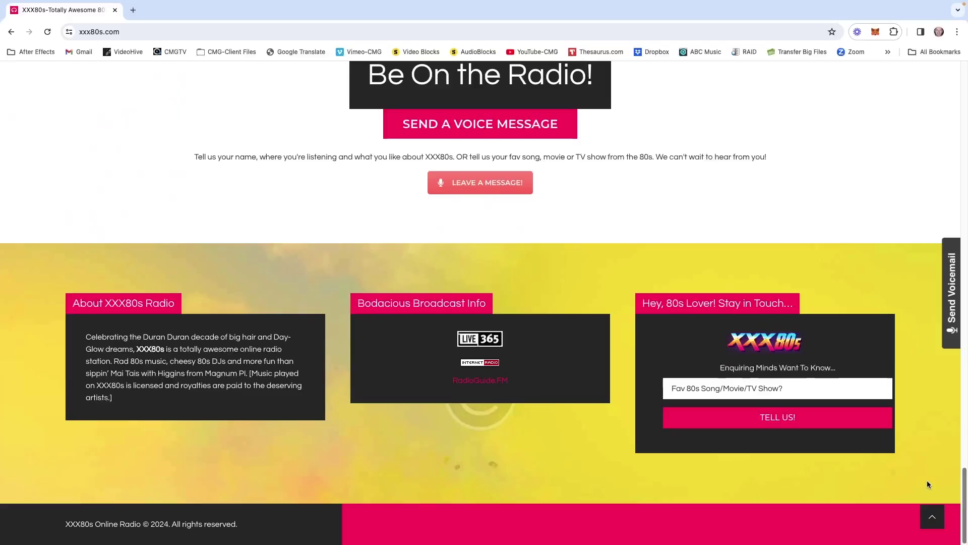
left_click_drag(964, 504, 966, 59)
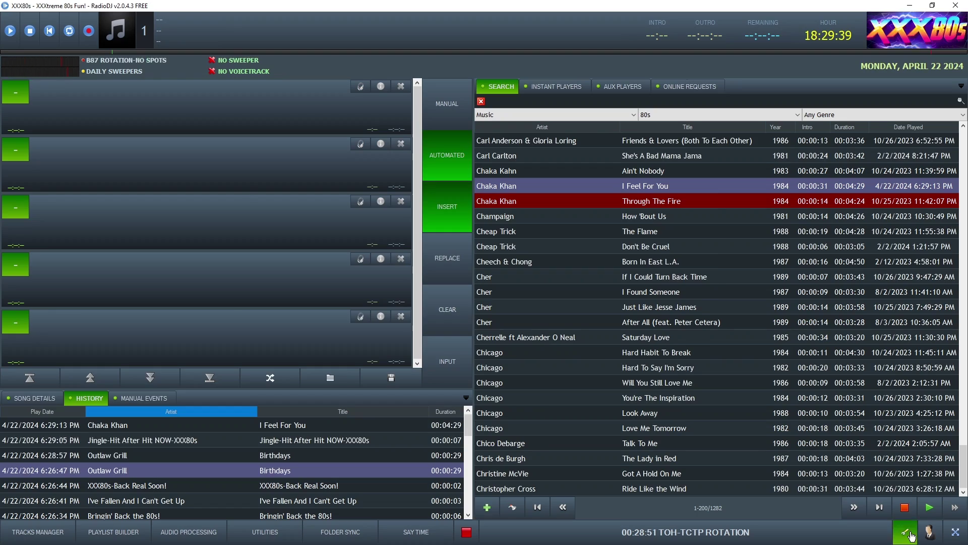
Open the track rotation settings in RadioDJ and view the properties of the first entry in A-XXX80s Rotation.
left_click(906, 532)
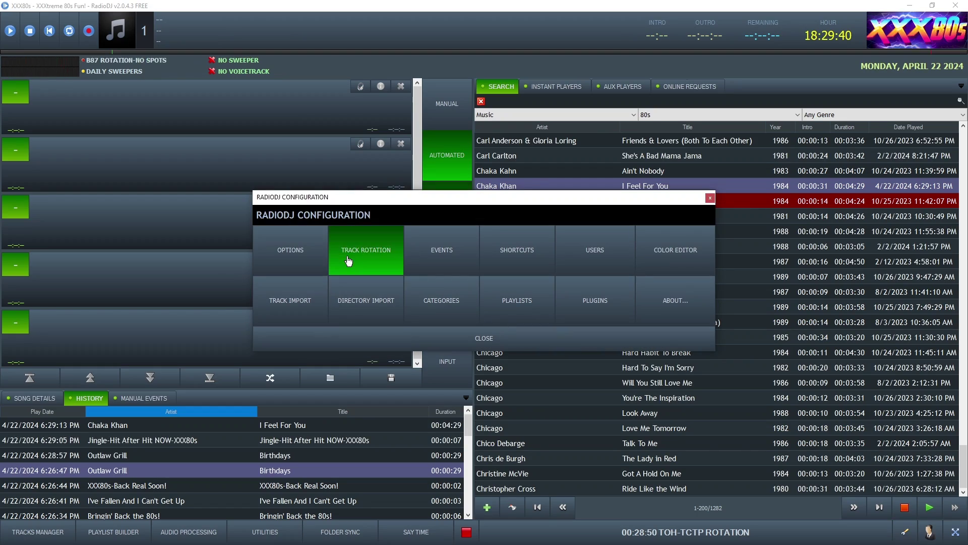
left_click(348, 260)
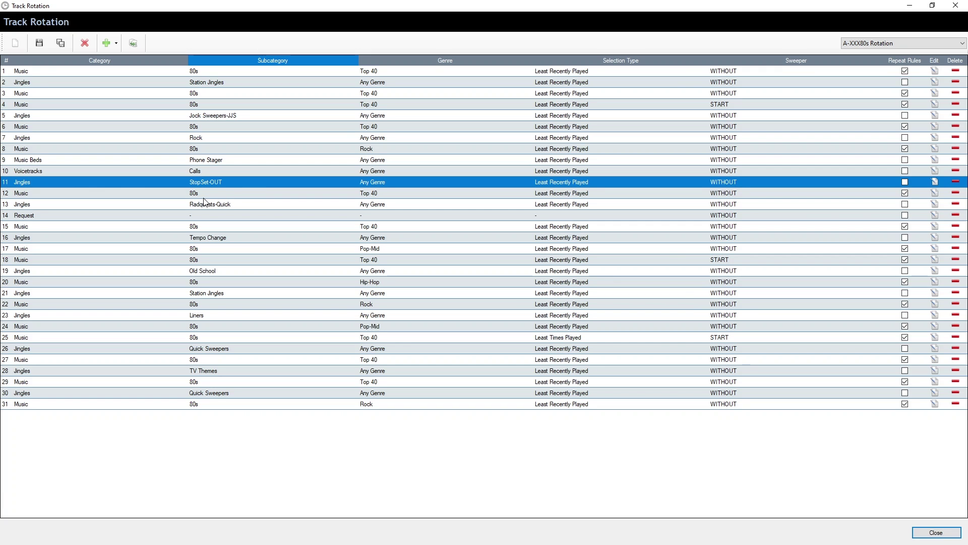
left_click(207, 195)
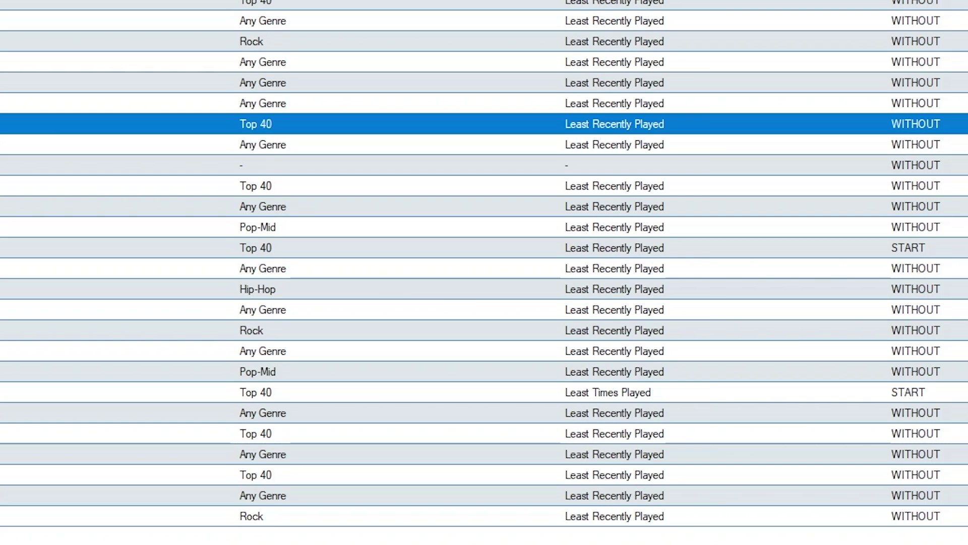
key("Return")
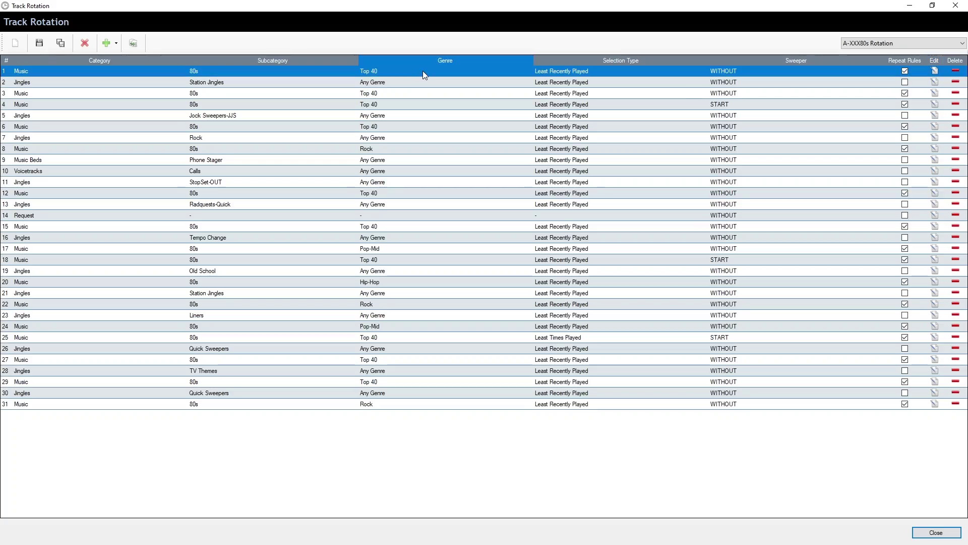
double_click(422, 71)
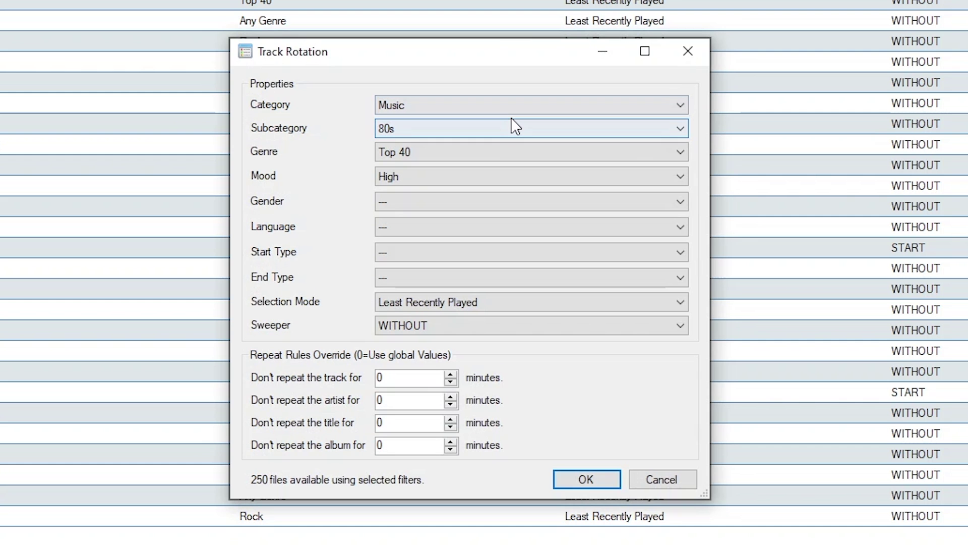
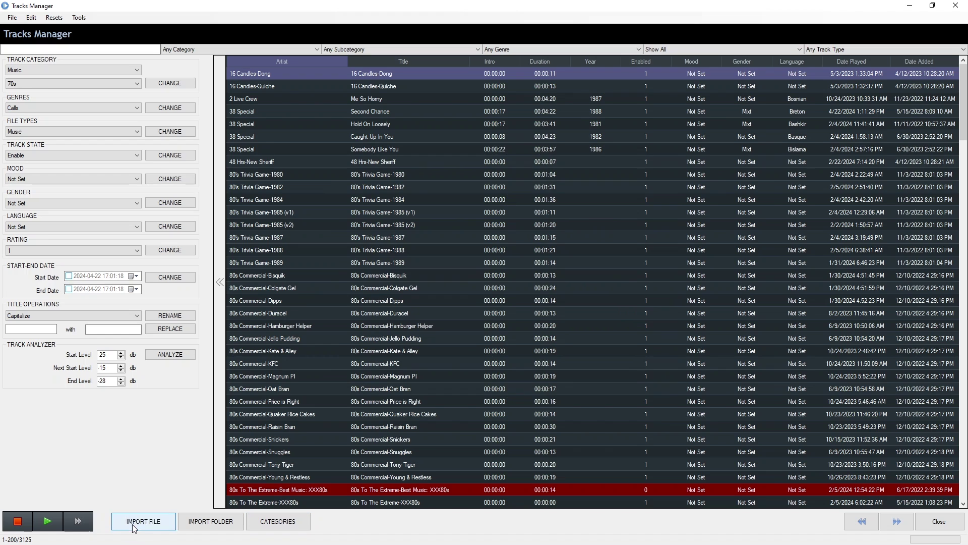
Load All Smiles Denistry_FamilyPlan_TM_H.mp3 for import with subcategory Show-Afternoon, track type Commercial and start date 2024-04-22 enabled.
left_click(771, 76)
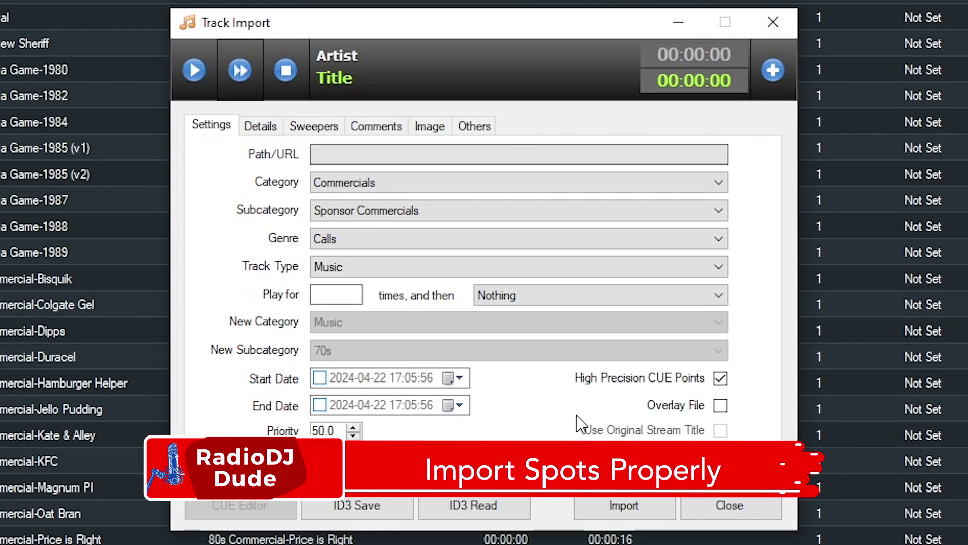
left_click(396, 210)
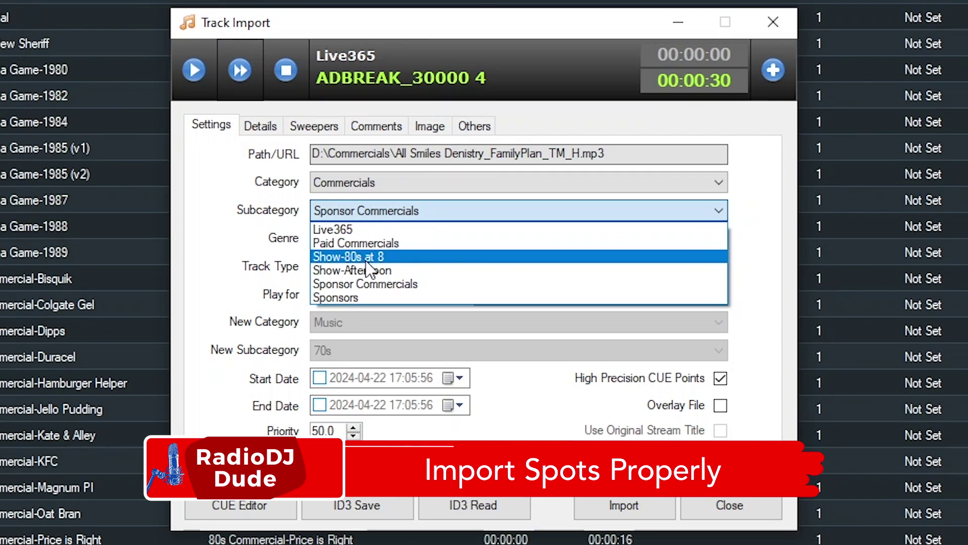
left_click(396, 270)
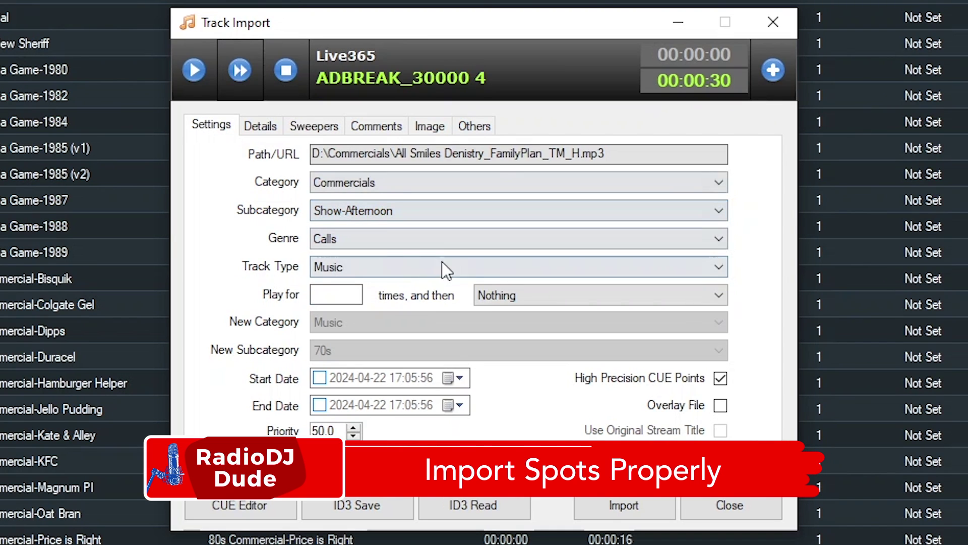
left_click(395, 271)
left_click(400, 339)
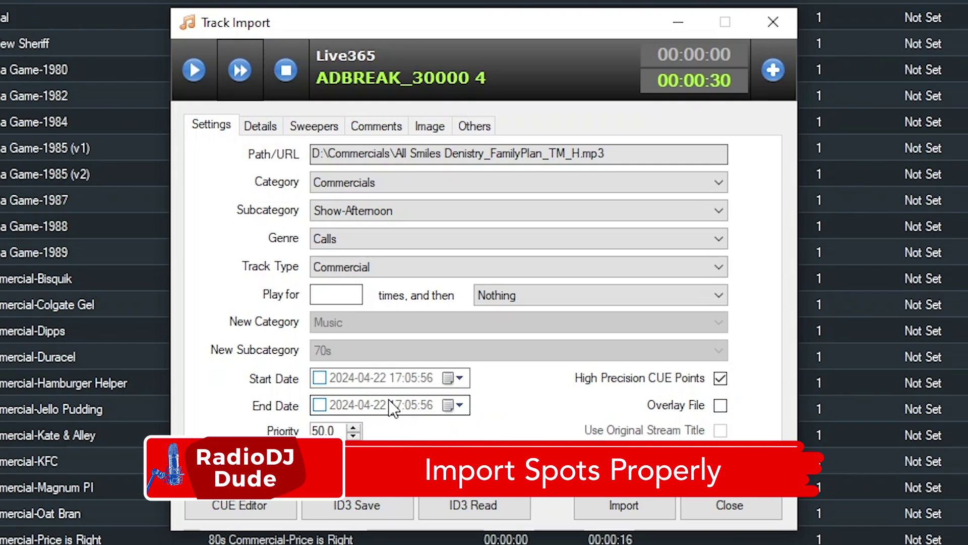
left_click(459, 377)
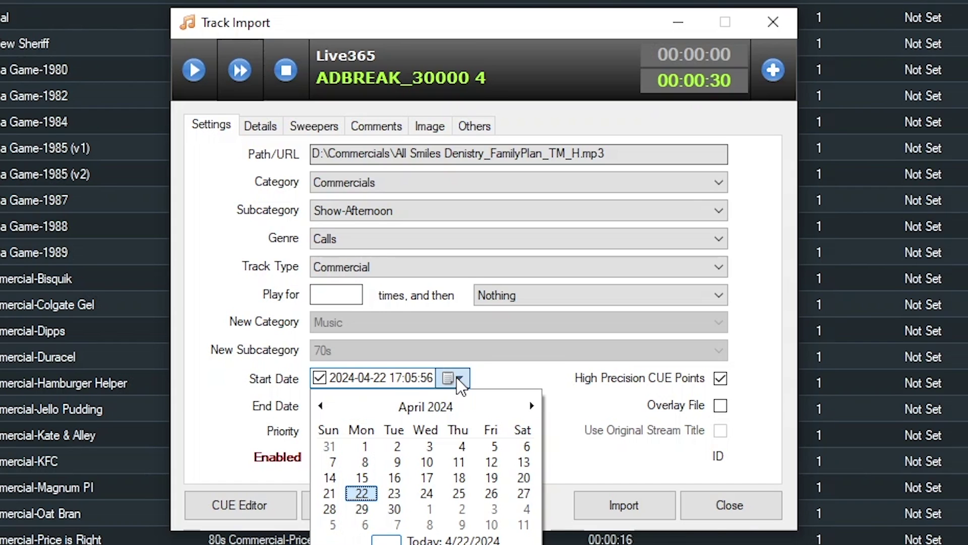
left_click(525, 377)
Set the imported spot's artist to All Smiles Denistry and its title to Family Plan.
left_click(260, 125)
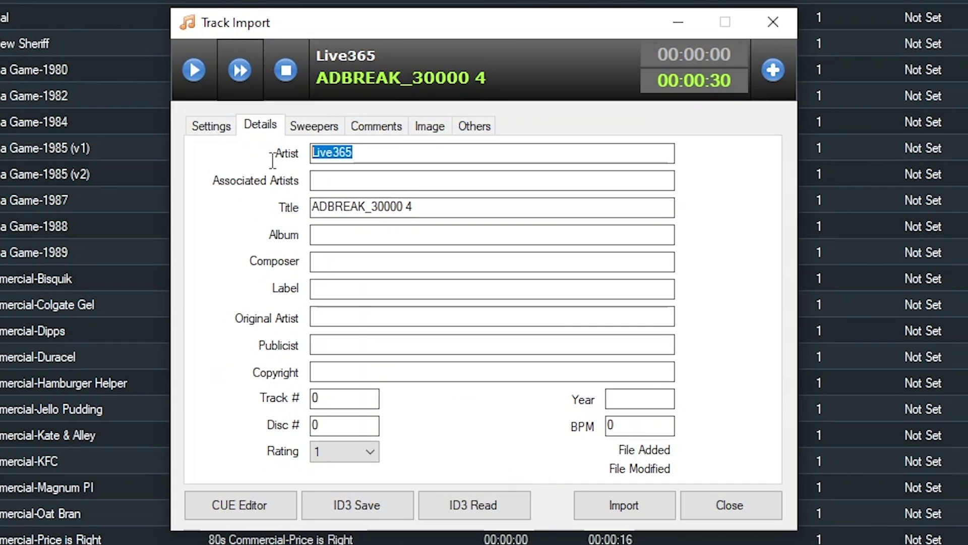
type("All Smiles Denistry")
key("Tab")
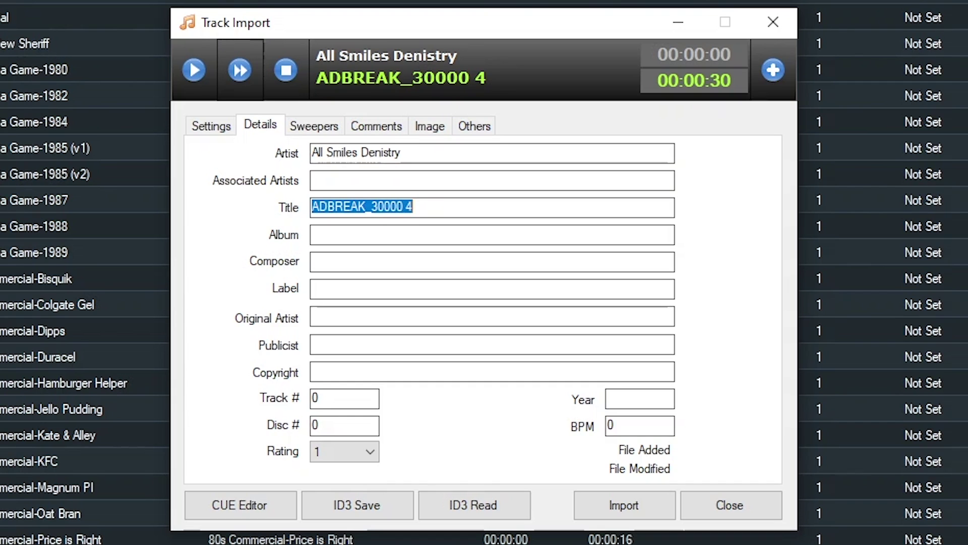
type("Fami")
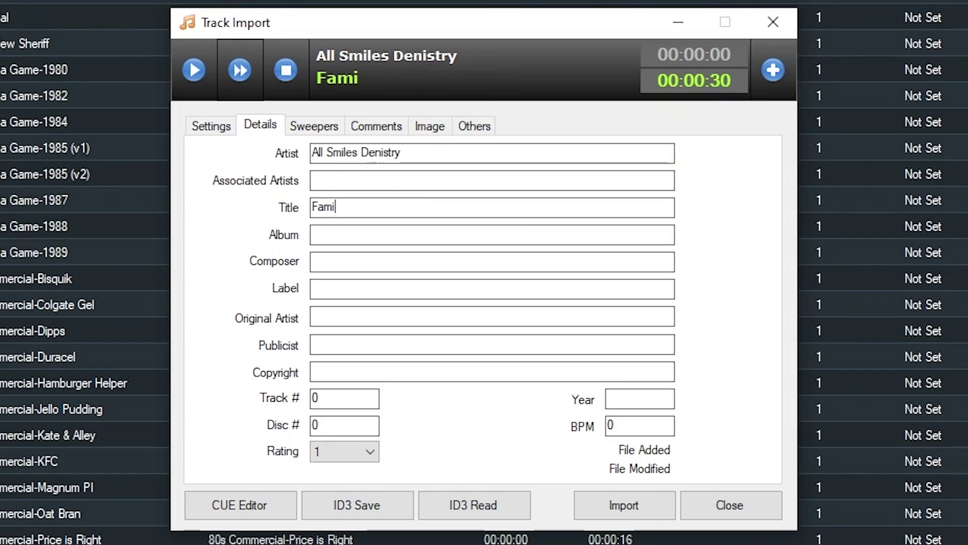
type("ly PLan")
key("BackSpace")
key("BackSpace")
key("BackSpace")
type("lan")
Fill in the spot's remaining details with TM as the composer and H as the label.
key("Tab")
key("Tab")
type("TM")
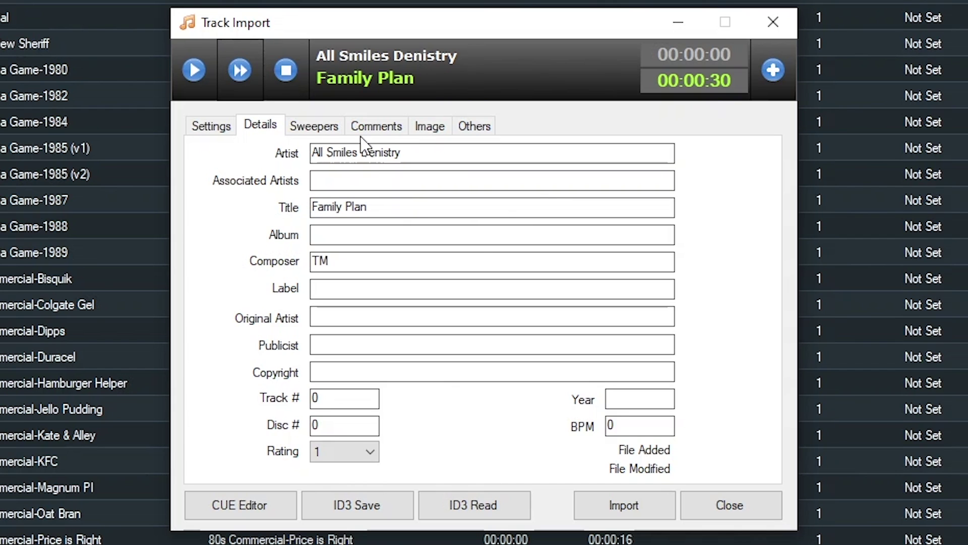
left_click(221, 126)
left_click(268, 130)
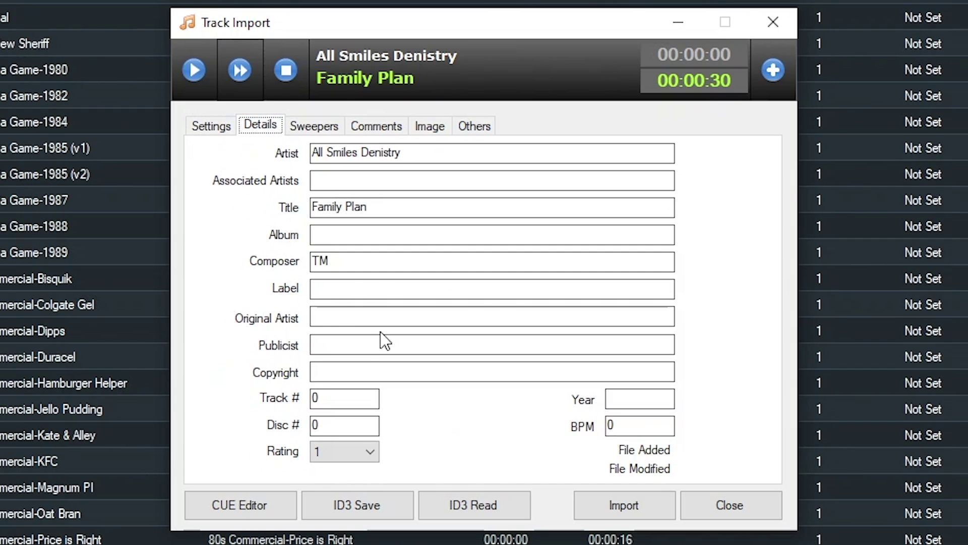
left_click(353, 283)
type("H")
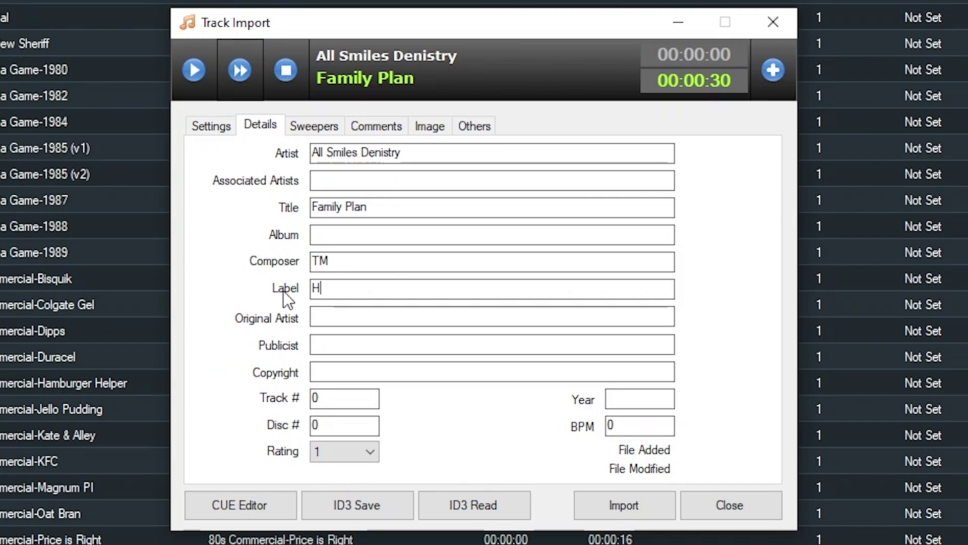
left_click(337, 276)
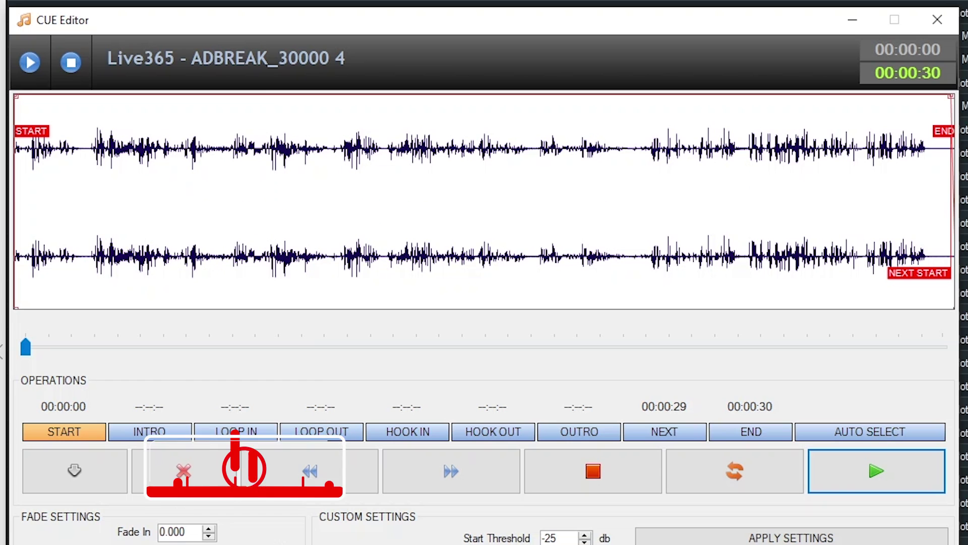
Move the Next Start cue point of the ADBREAK_30000 4 spot slightly earlier on the waveform.
left_click(911, 274)
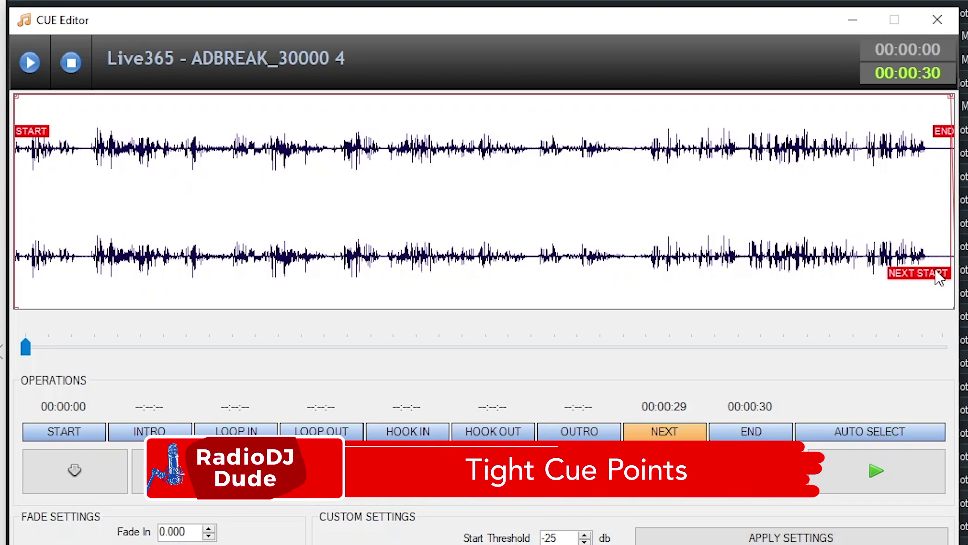
left_click_drag(936, 275, 930, 275)
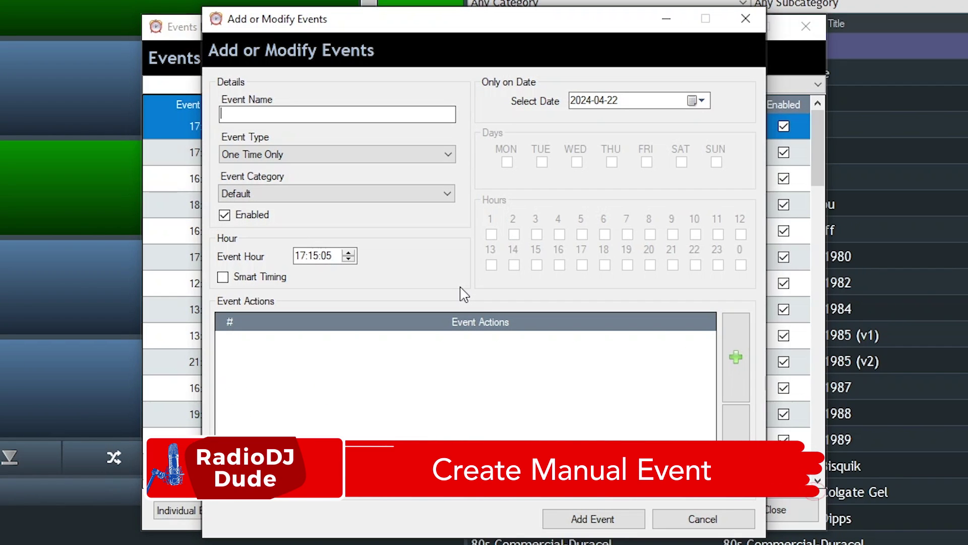
Name the new event Break 1-Afternoon Show and add an action loading 2 tracks from the Commercials category, subcategory Show-Afternoon.
type("Break 1-Afternoon Show")
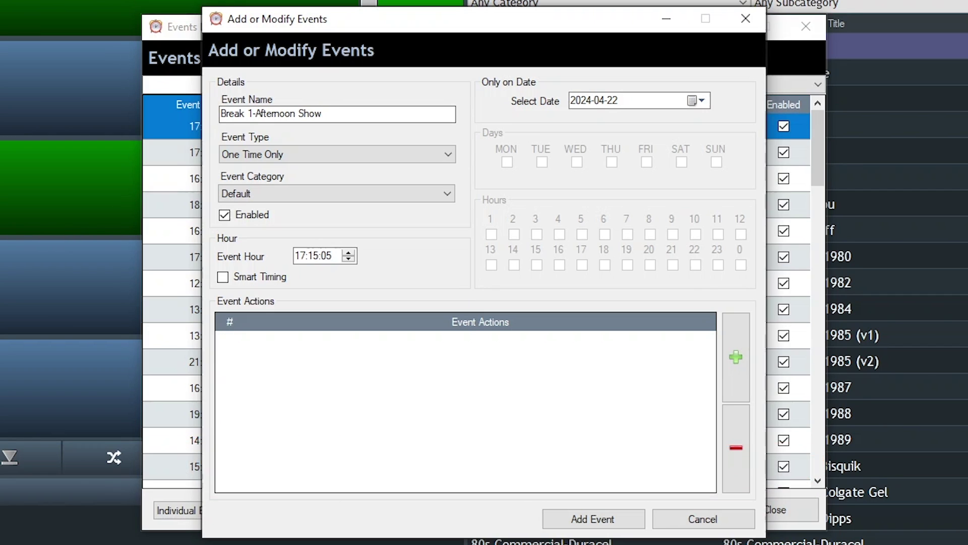
left_click(735, 357)
double_click(304, 201)
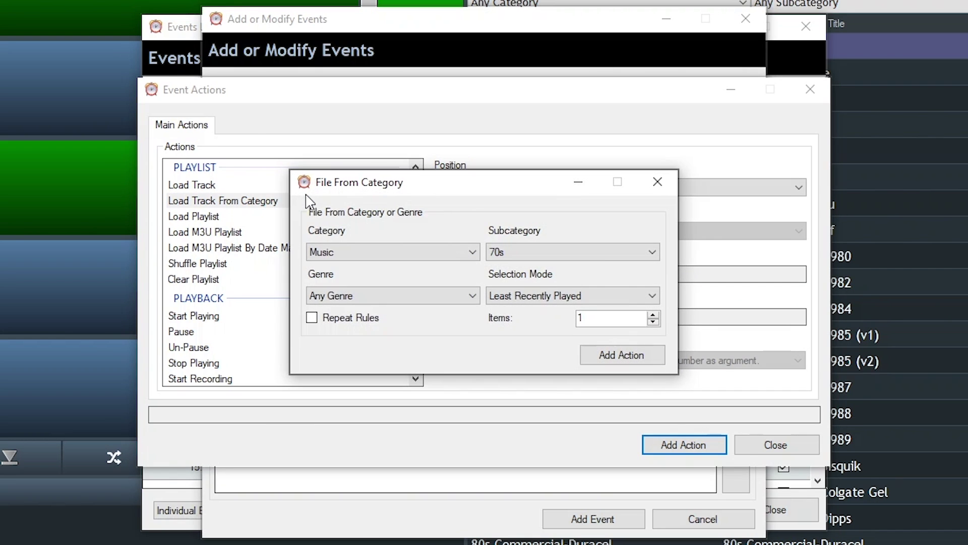
left_click(298, 258)
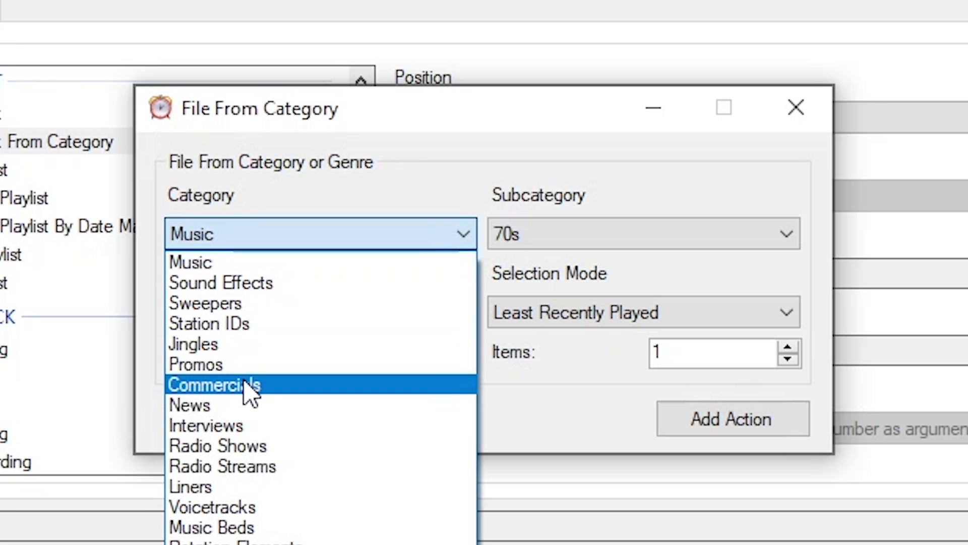
left_click(250, 388)
left_click(567, 232)
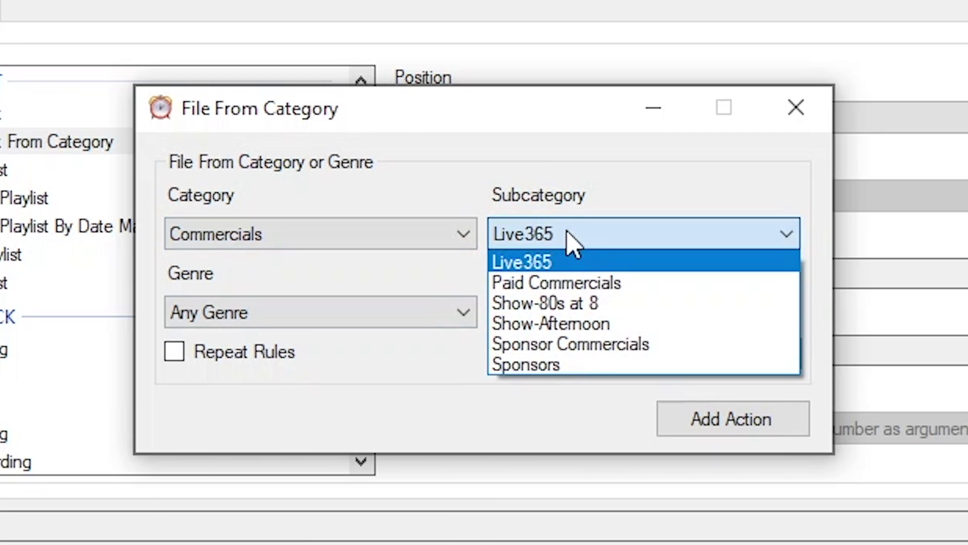
left_click(588, 325)
left_click(787, 347)
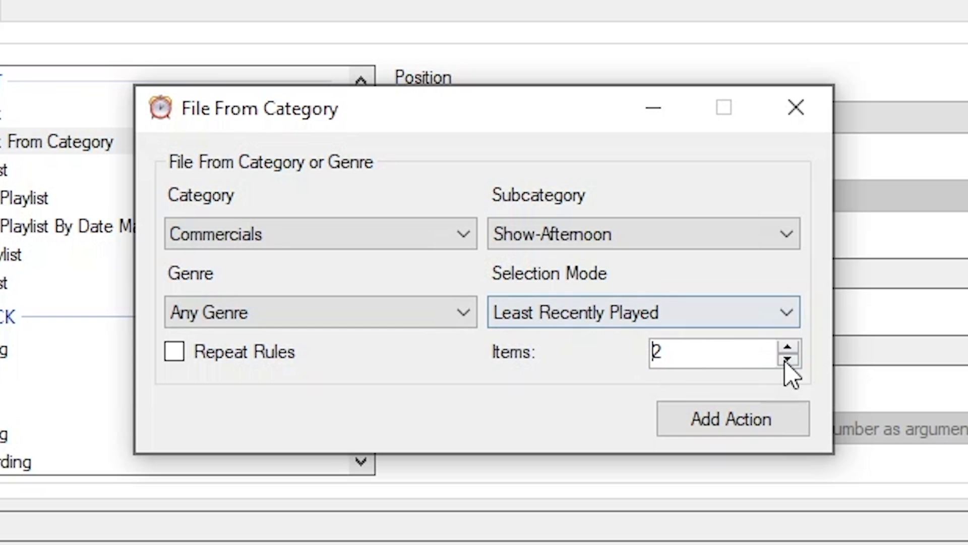
left_click(746, 423)
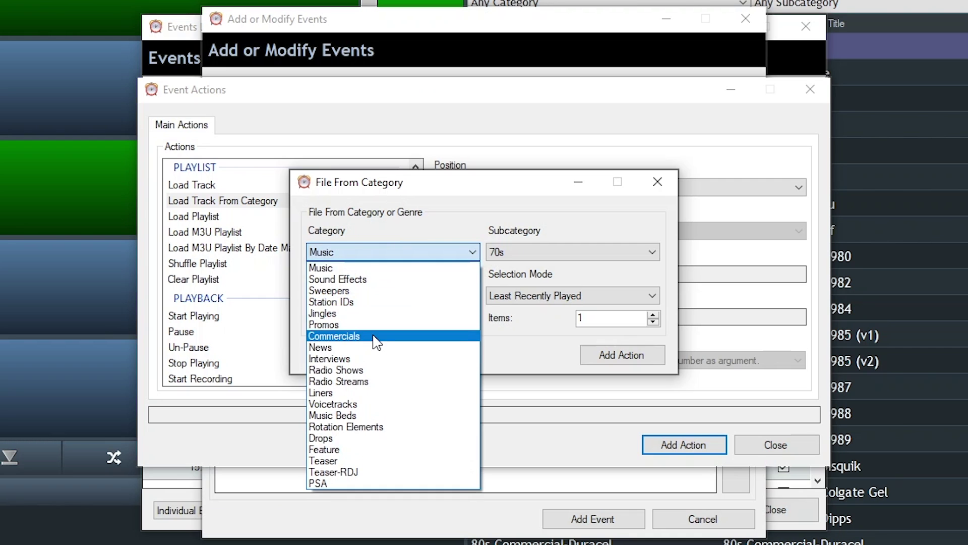
Add an action loading 2 tracks from Commercials, subcategory Sponsors, and discard the Break 2-Afternoon Show event.
left_click(374, 339)
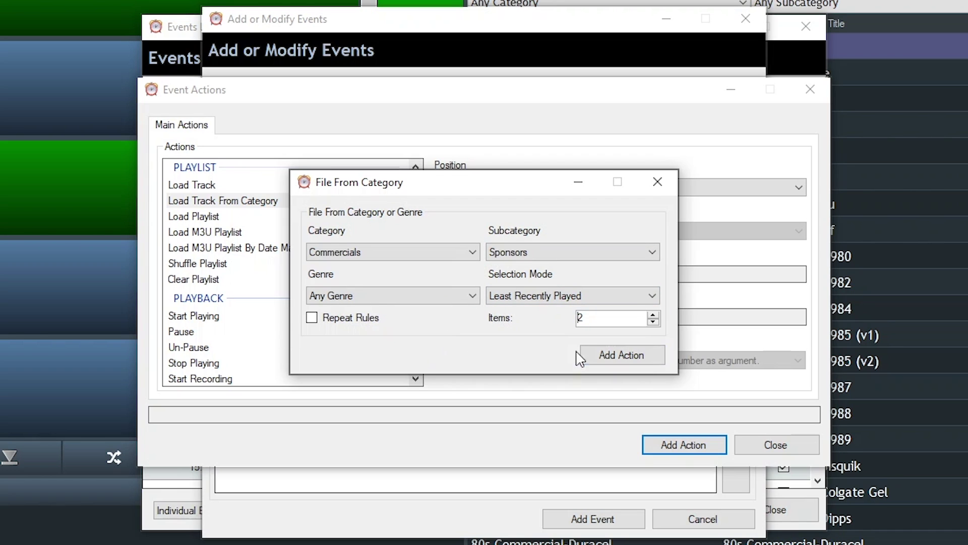
left_click(622, 355)
left_click(681, 448)
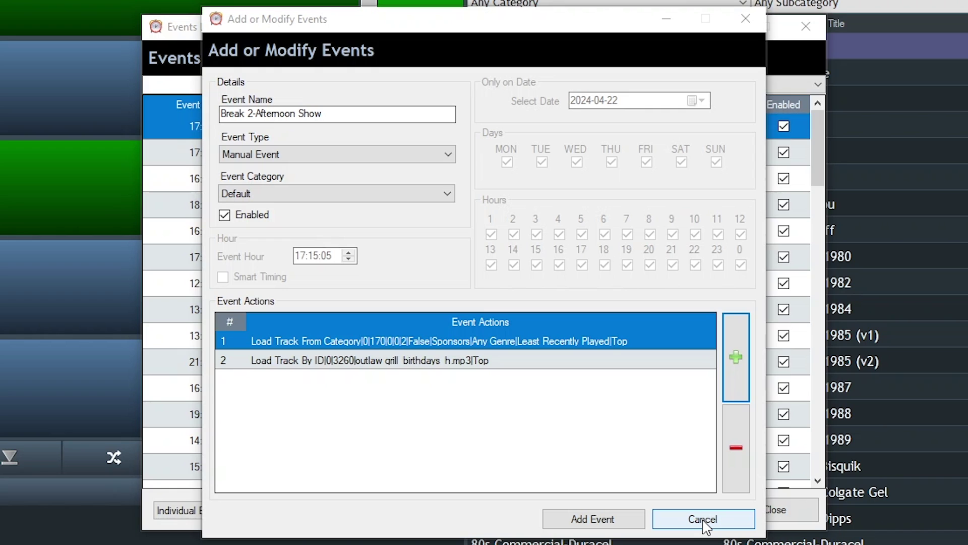
left_click(704, 523)
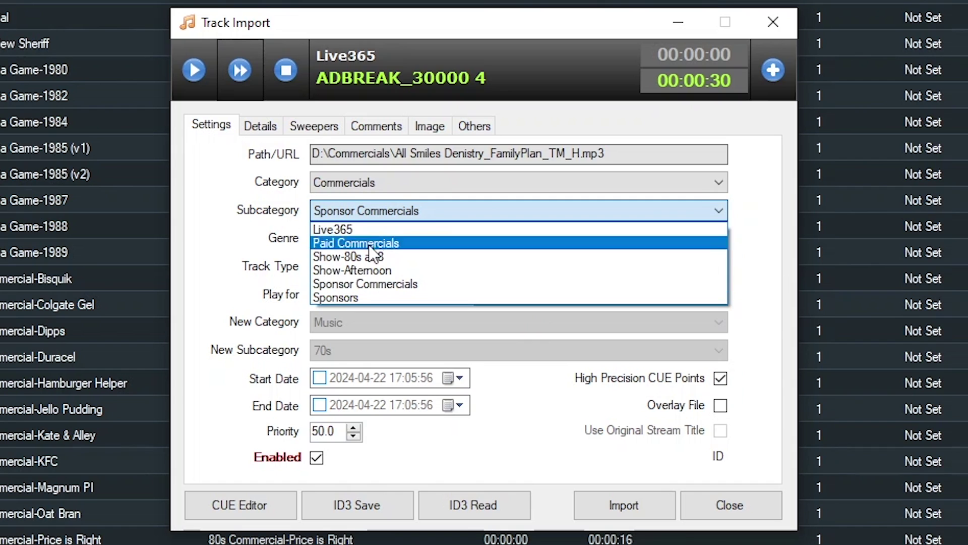
Assign the All Smiles Denistry spot in Track Import to subcategory Show-Afternoon with track type Commercial.
left_click(373, 271)
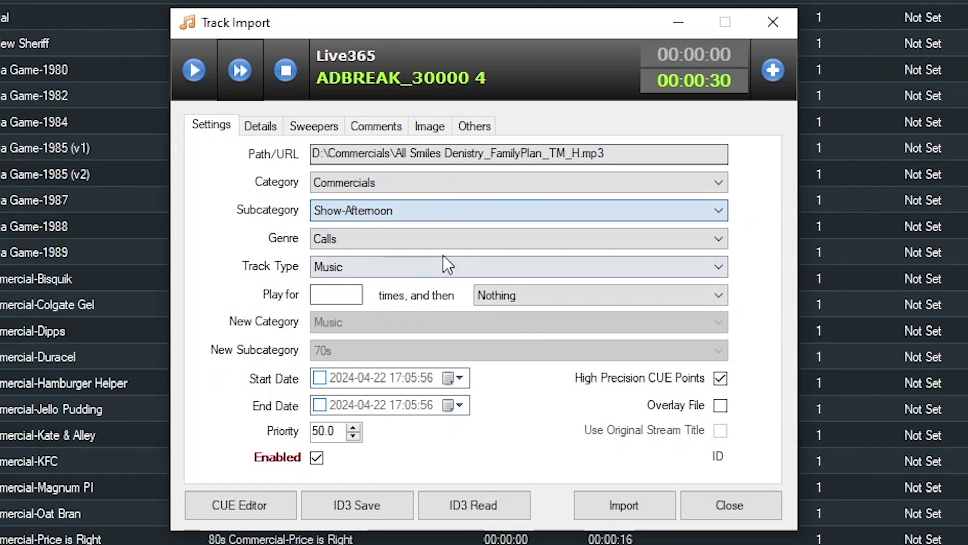
left_click(392, 272)
left_click(396, 337)
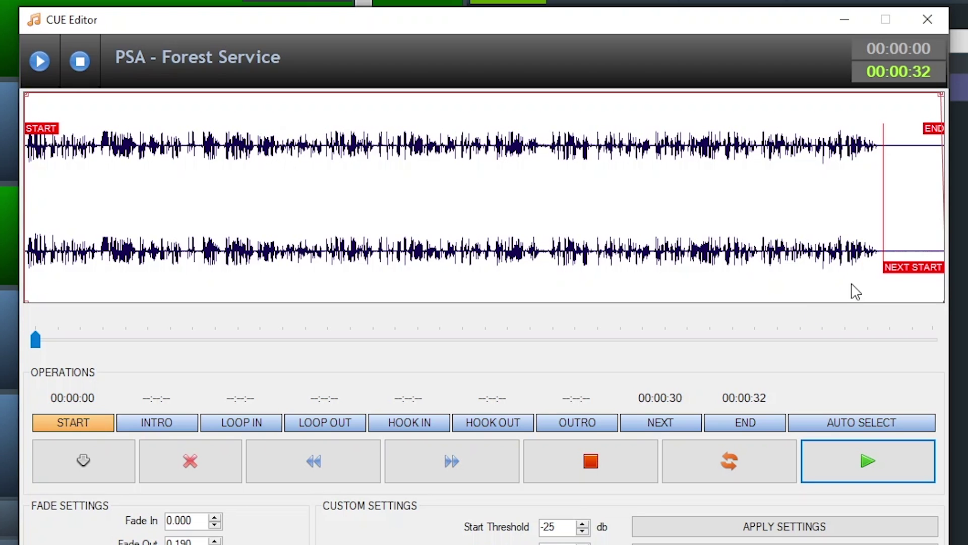
Move the Next Start cue point of PSA - Forest Service earlier to where its audio ends.
left_click(660, 429)
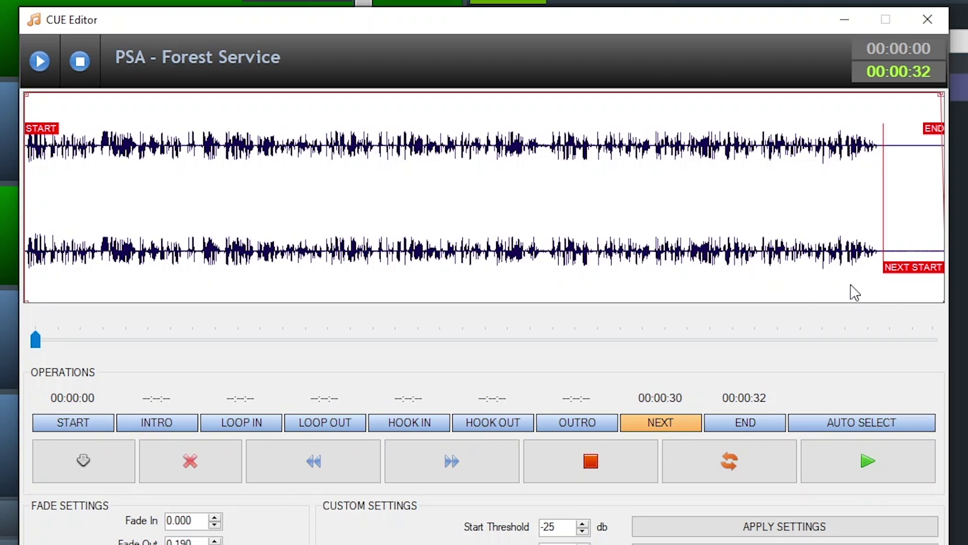
left_click_drag(894, 267, 877, 267)
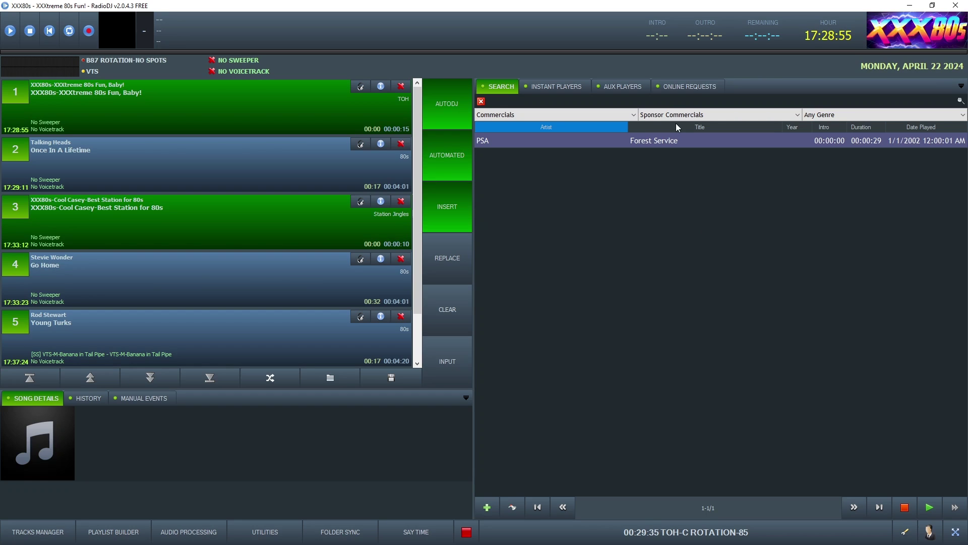
left_click(674, 116)
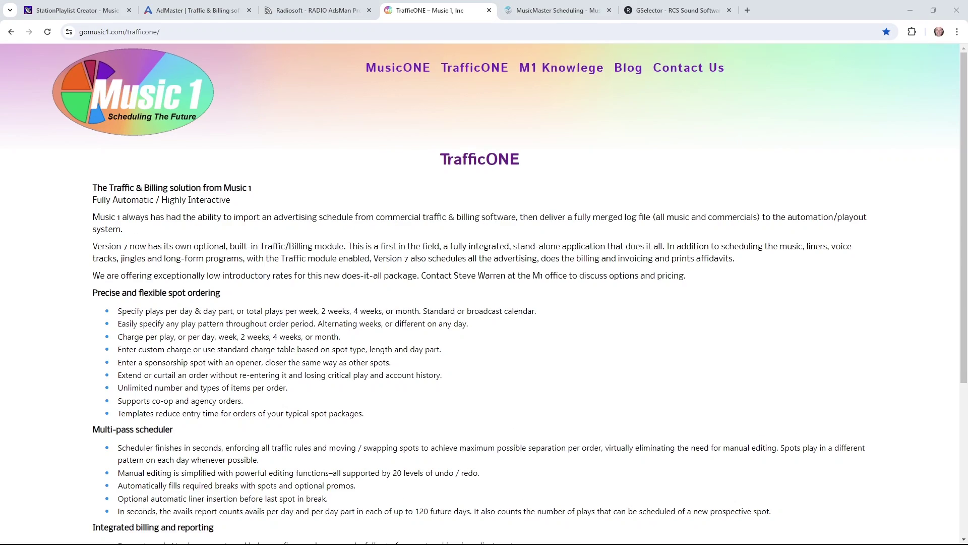
Look over the MusicMaster and GSelector scheduling software websites.
left_click(555, 10)
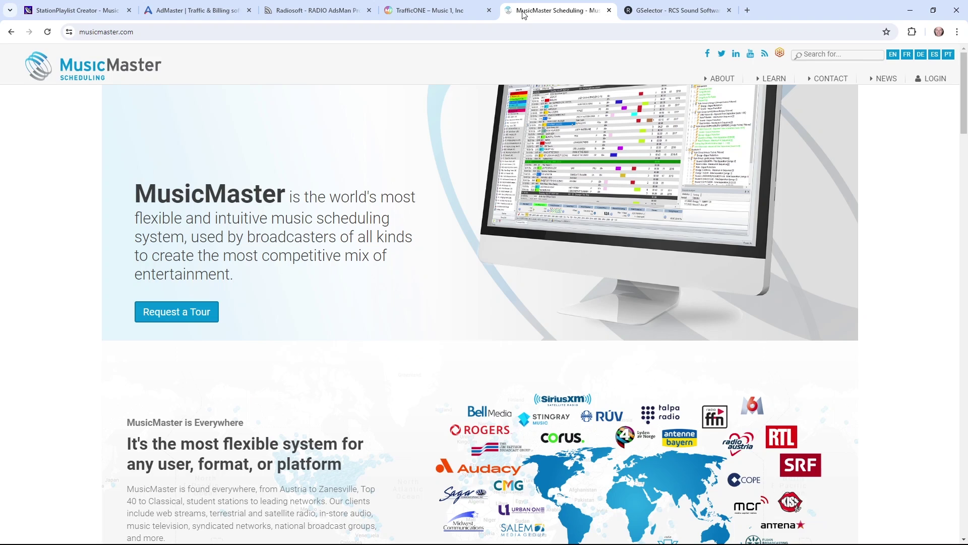
left_click(653, 12)
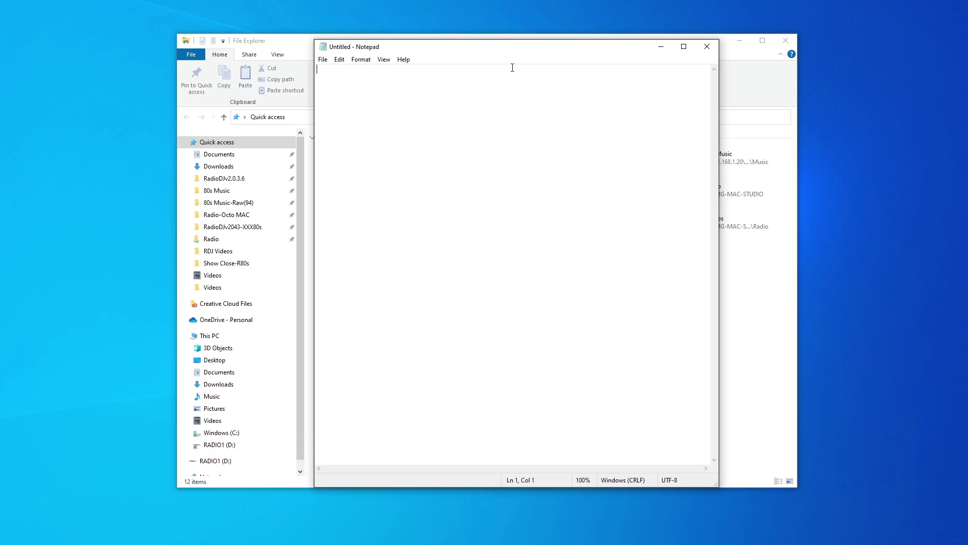
Arrange the Notepad and File Explorer windows side by side and open the Commercials folder on the RADIO1 (D:) drive.
left_click_drag(488, 54, 662, 58)
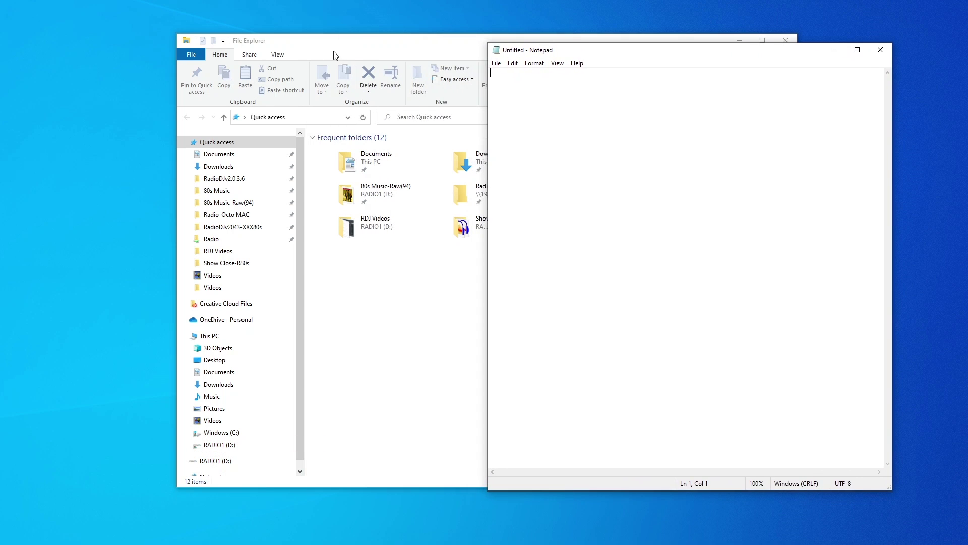
left_click(350, 45)
left_click_drag(361, 44, 244, 43)
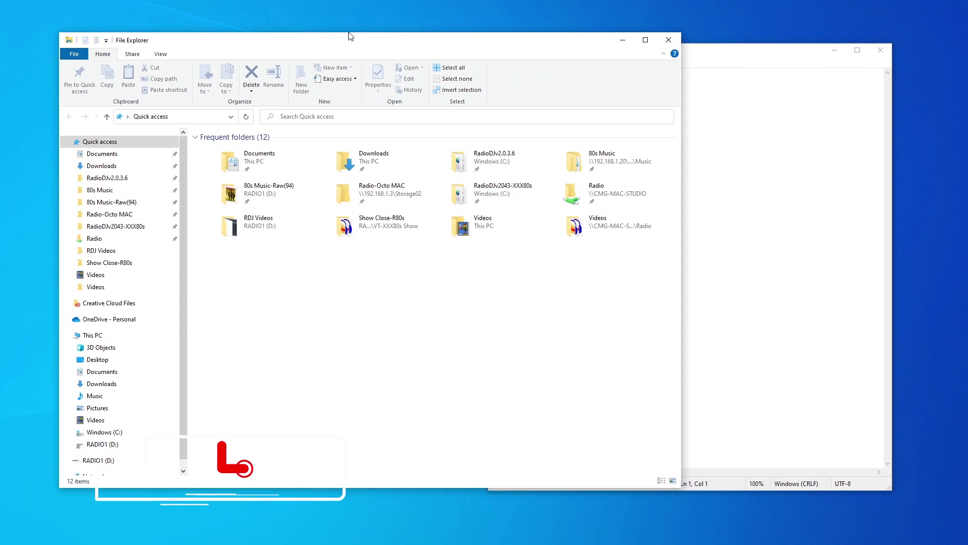
left_click(99, 445)
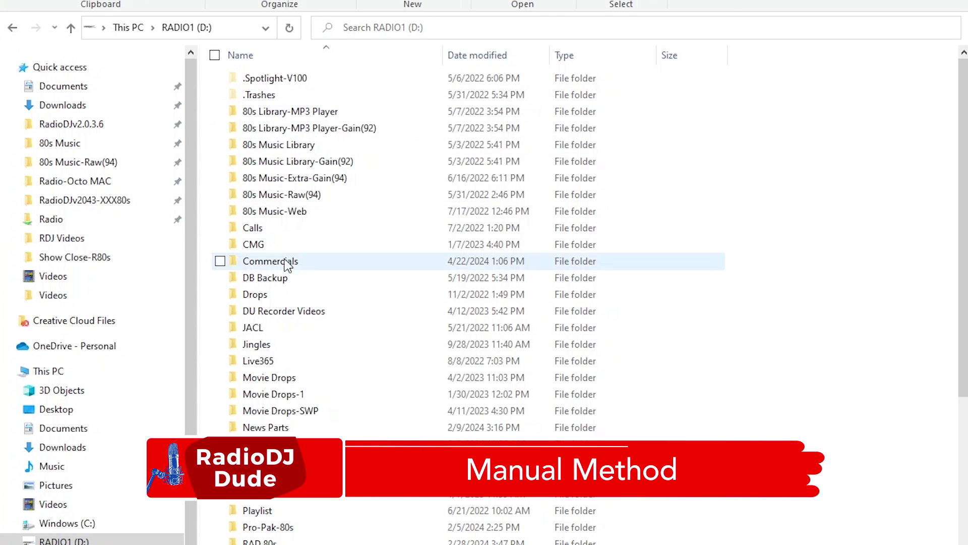
double_click(232, 262)
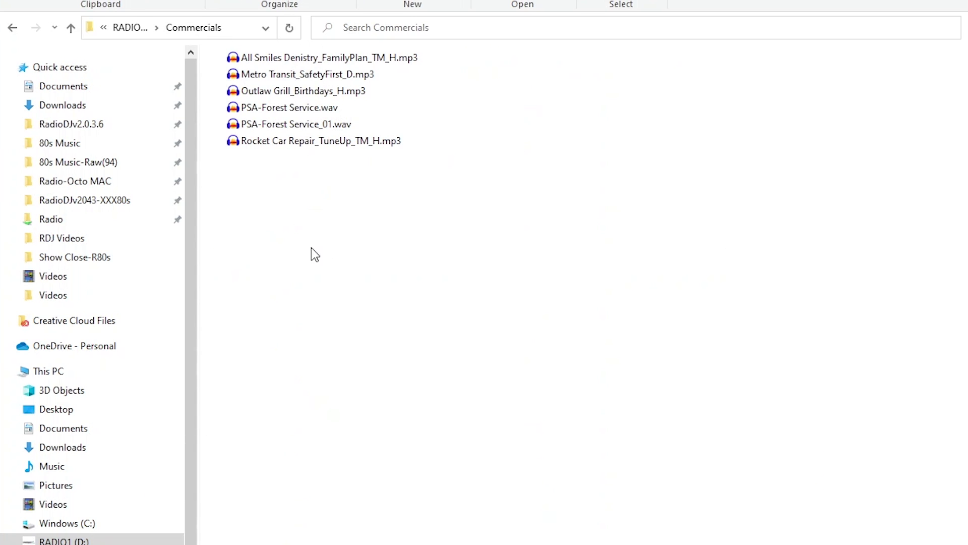
right_click(288, 228)
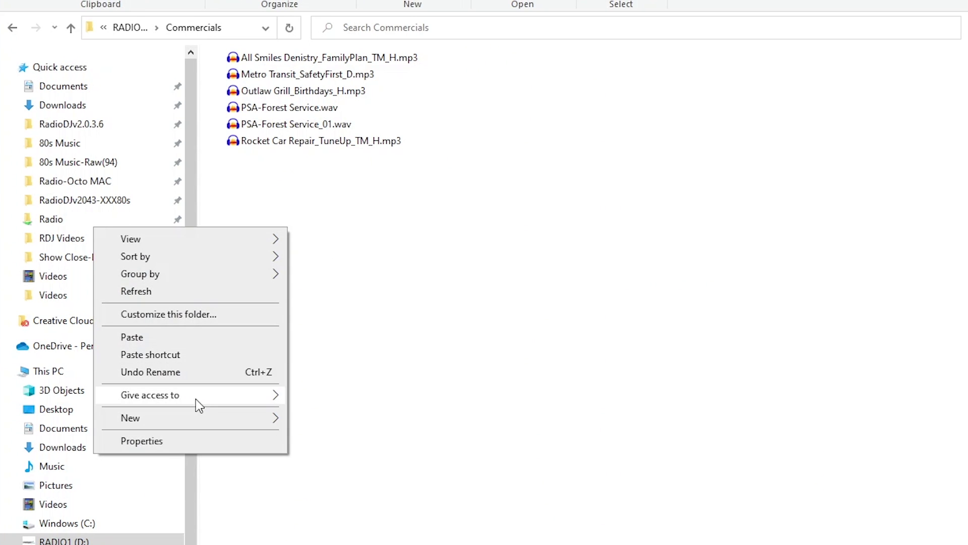
mouse_move(196, 422)
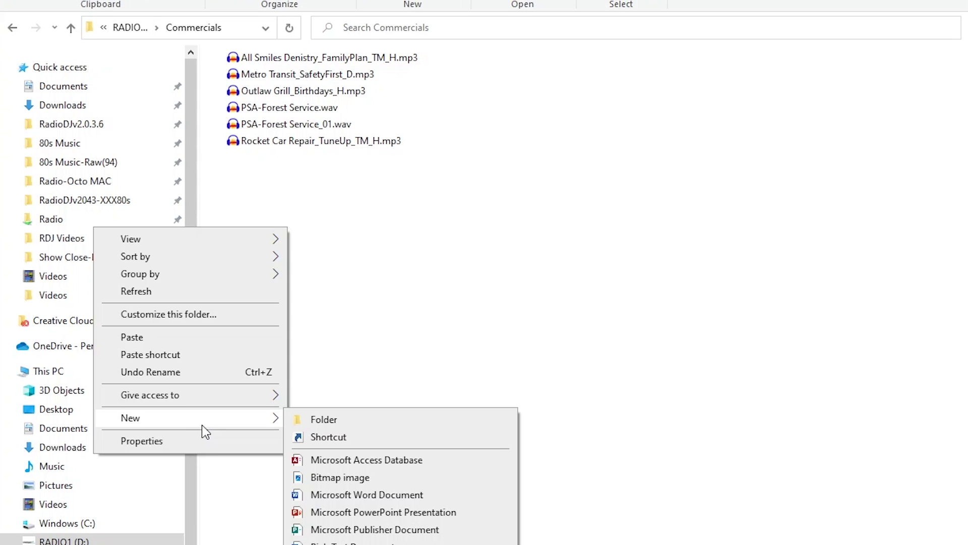
left_click(329, 55)
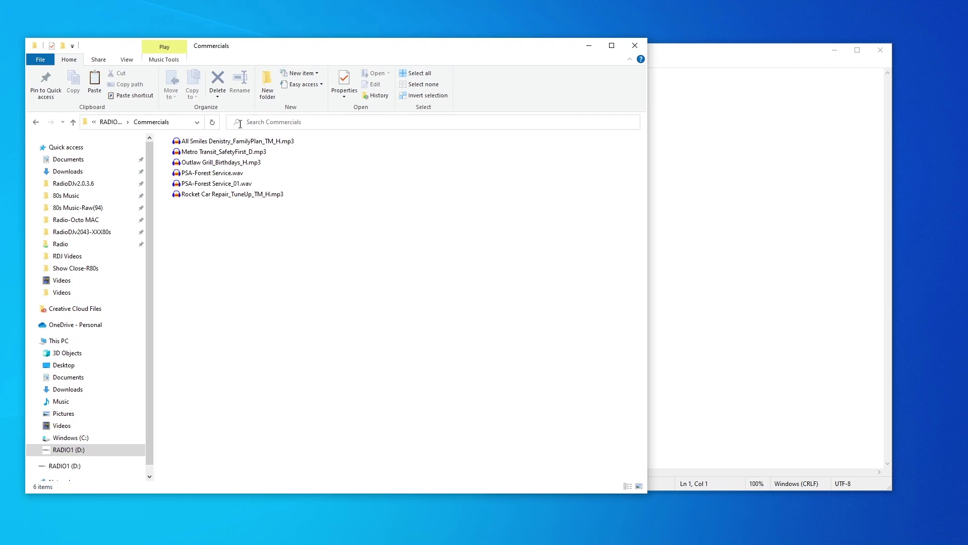
Try loading All Smiles Denistry_FamilyPlan_TM_H.mp3 into Notepad and delete all of the resulting text.
left_click(319, 60)
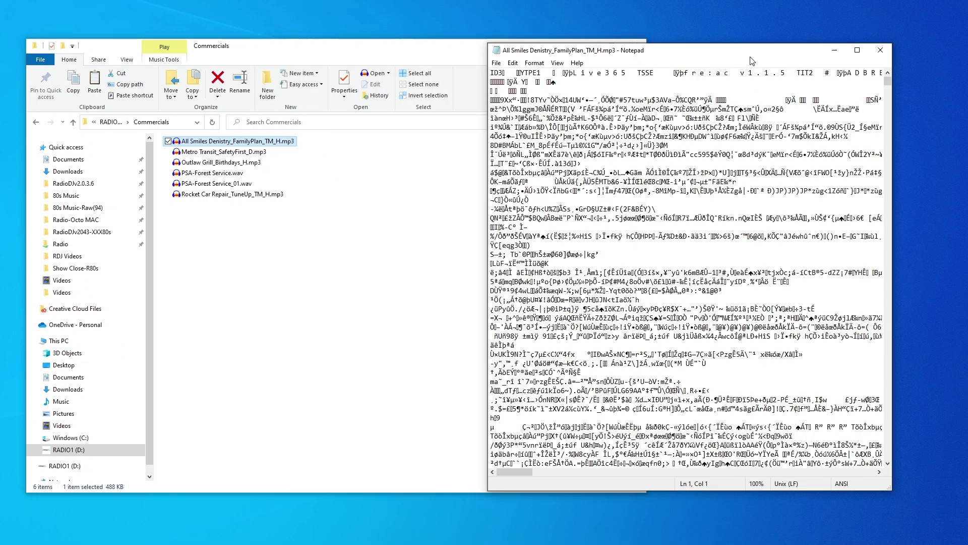
key("ctrl+a")
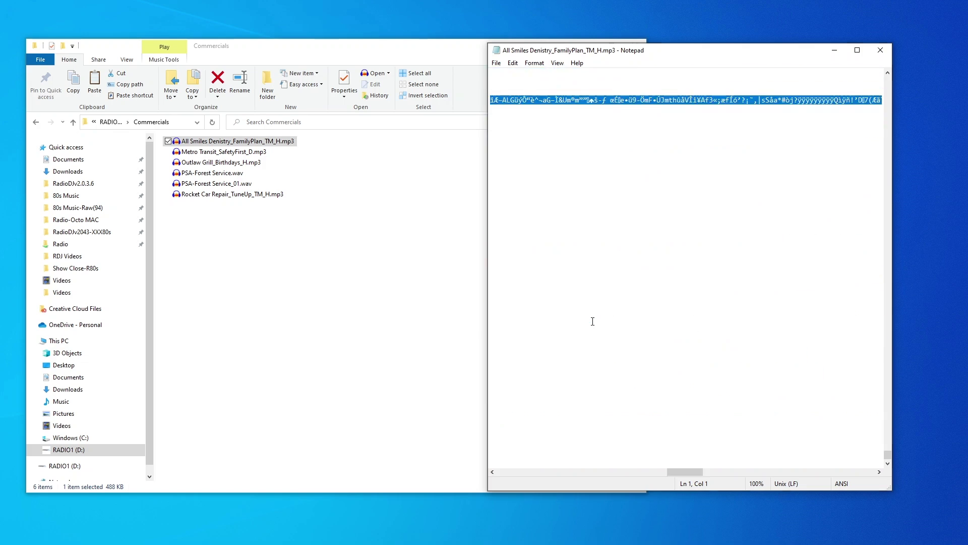
key("Delete")
Open the file properties of All Smiles Denistry_FamilyPlan_TM_H.mp3 in the Commercials folder.
left_click(283, 141)
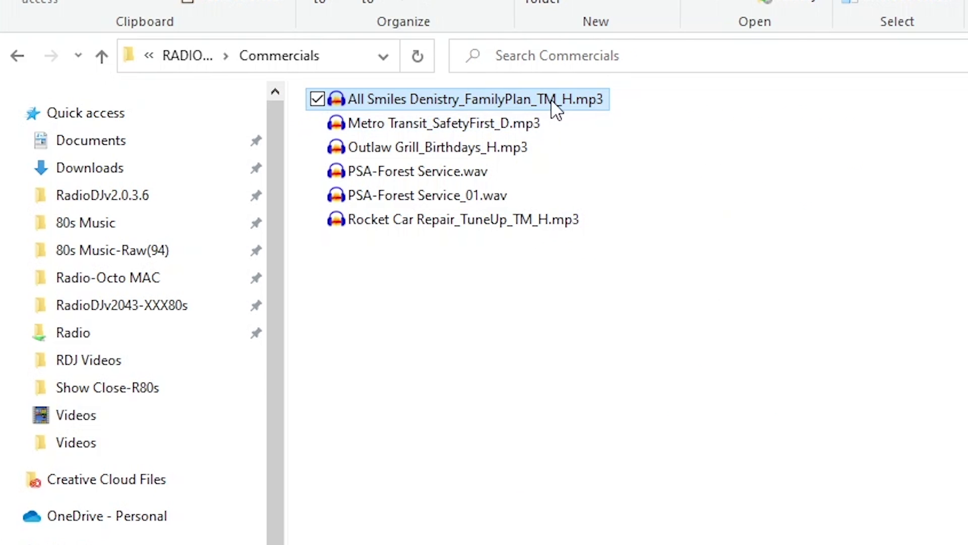
mouse_move(481, 103)
right_click(482, 106)
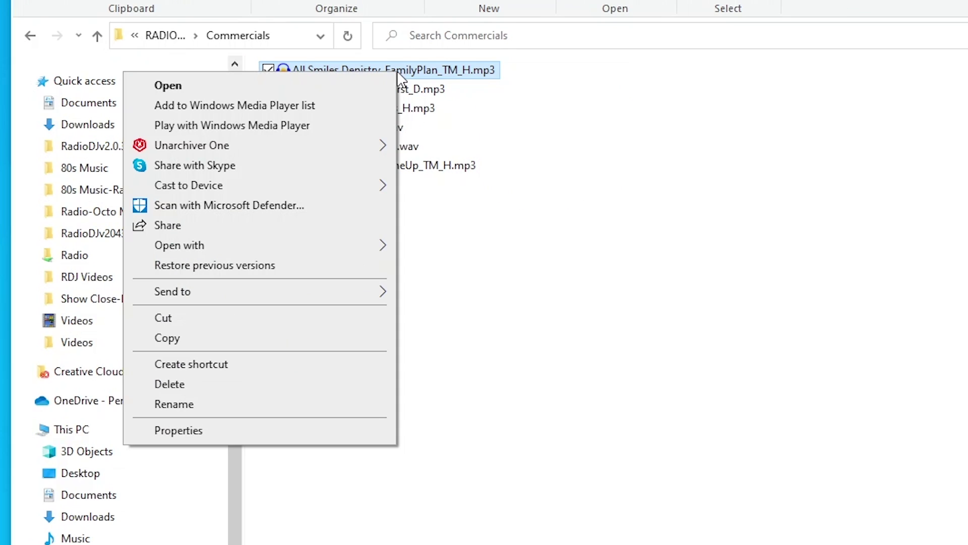
left_click(225, 437)
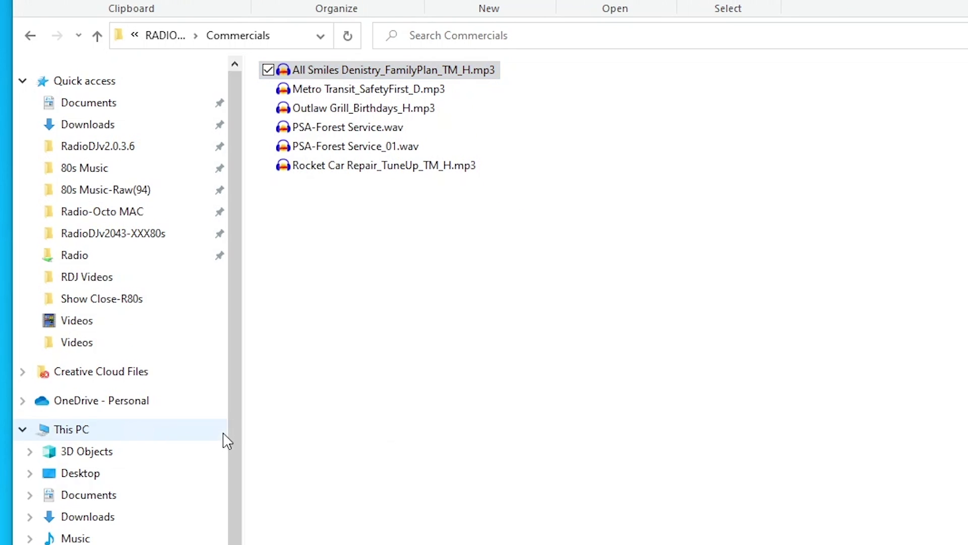
left_click_drag(454, 2, 681, 51)
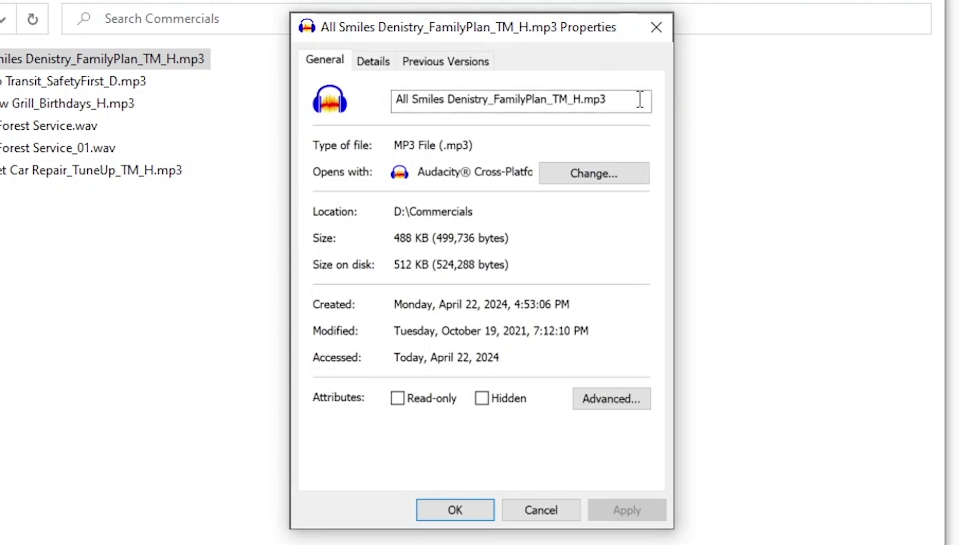
Examine the spot's file name, folder location, media details, previous versions and advanced attributes in its properties.
left_click_drag(869, 104, 657, 105)
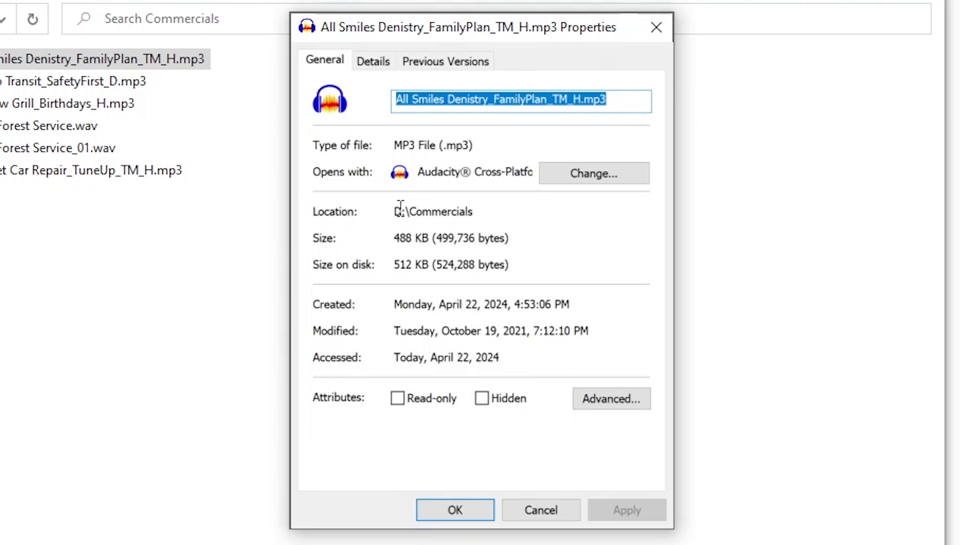
left_click_drag(396, 210, 498, 211)
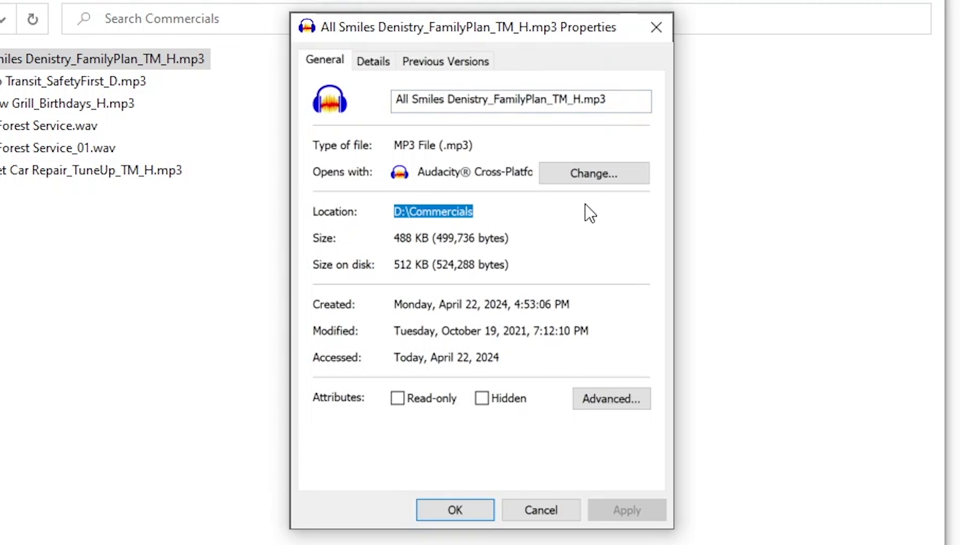
left_click(377, 59)
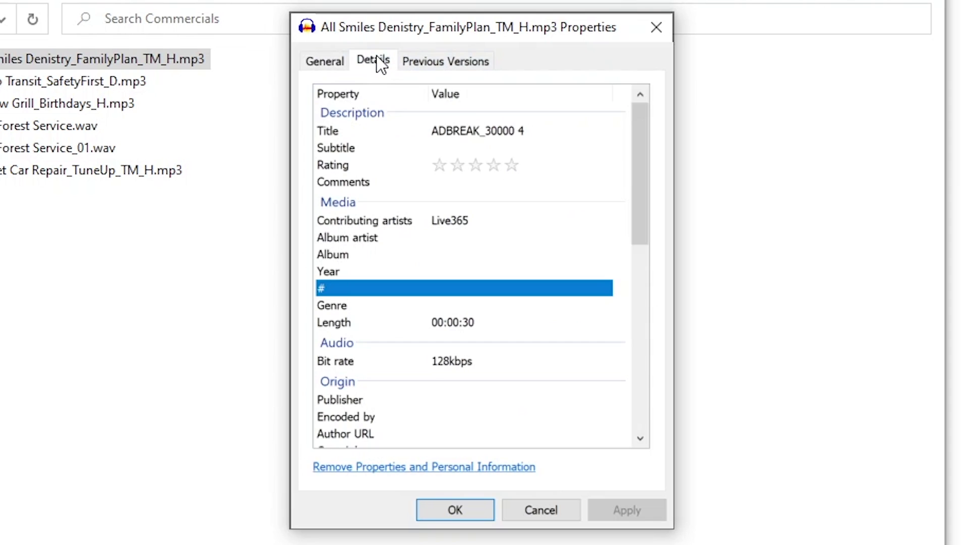
scroll(585, 300, "down", 9)
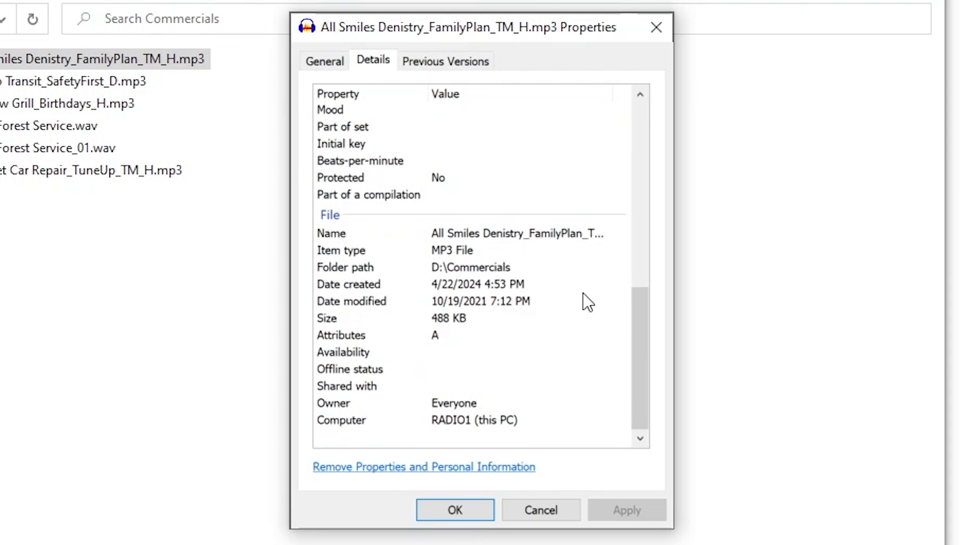
scroll(585, 300, "up", 8)
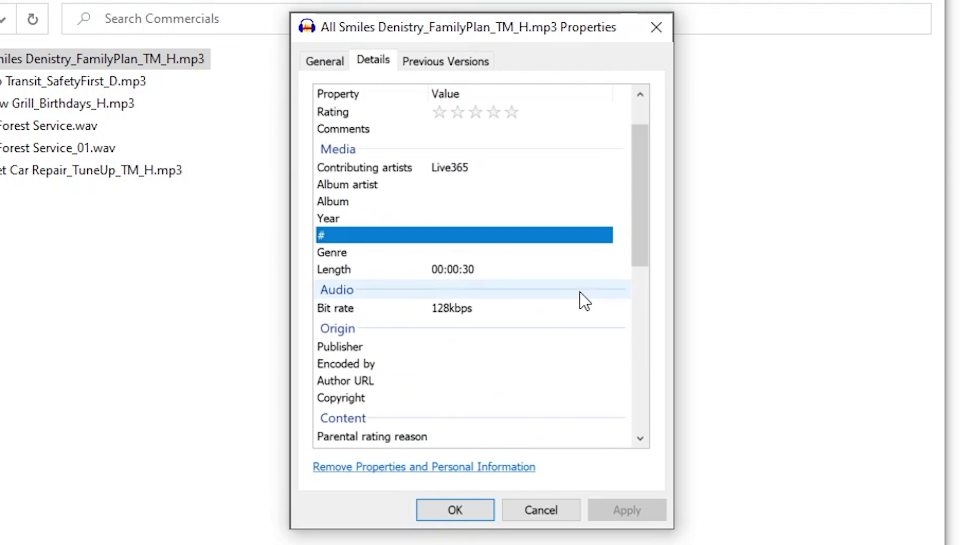
left_click(465, 61)
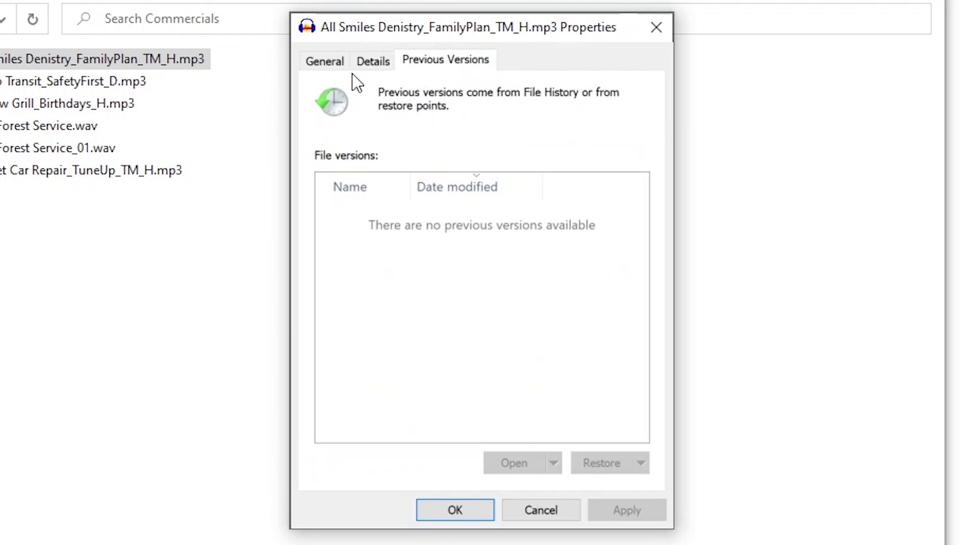
left_click(325, 63)
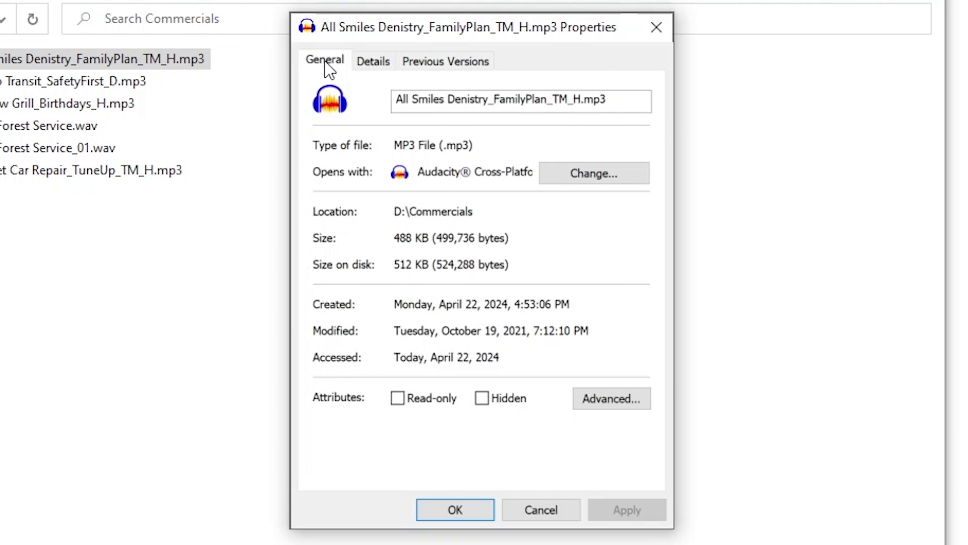
left_click(616, 400)
left_click(697, 76)
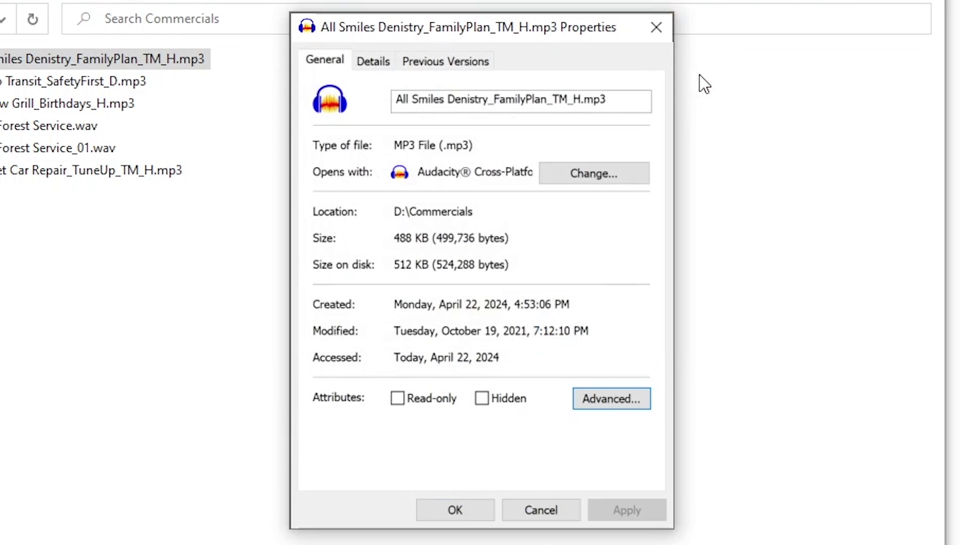
Copy the spot's folder location D:\Commercials into the empty Notepad document and add a trailing backslash.
left_click_drag(394, 212, 478, 214)
key("ctrl+c")
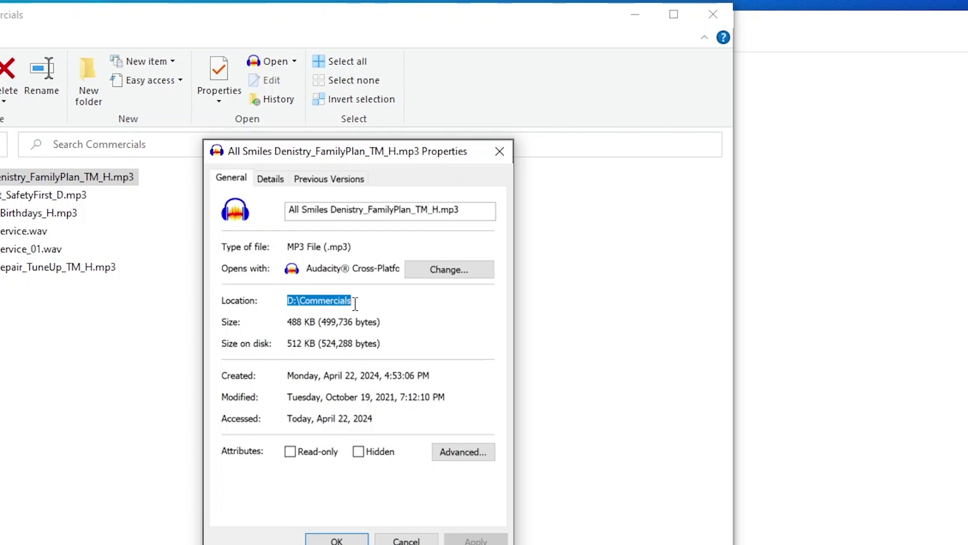
left_click(933, 215)
key("ctrl+v")
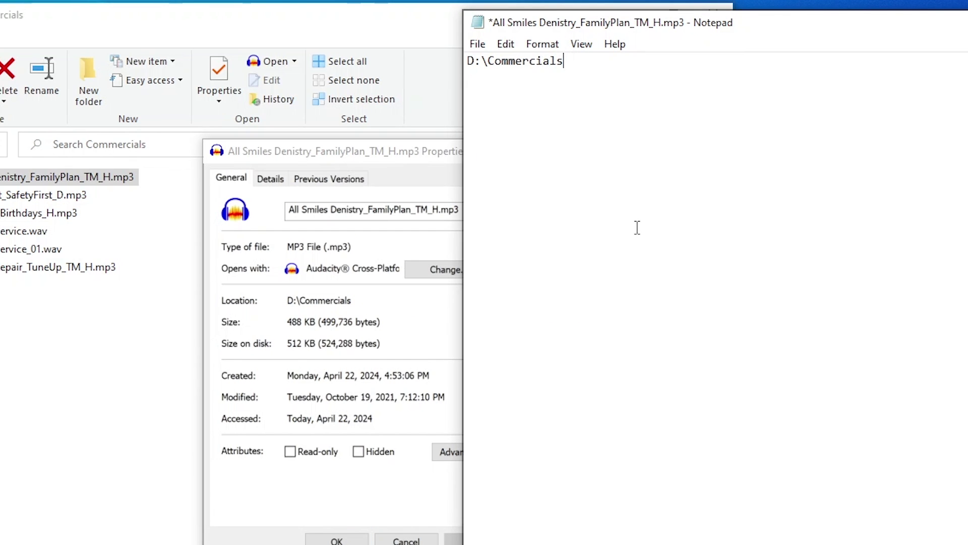
type("\\")
Append the copied file name All Smiles Denistry_FamilyPlan_TM_H.mp3 to the path in Notepad and close the file's properties.
left_click(299, 210)
left_click_drag(289, 209, 485, 202)
key("ctrl+c")
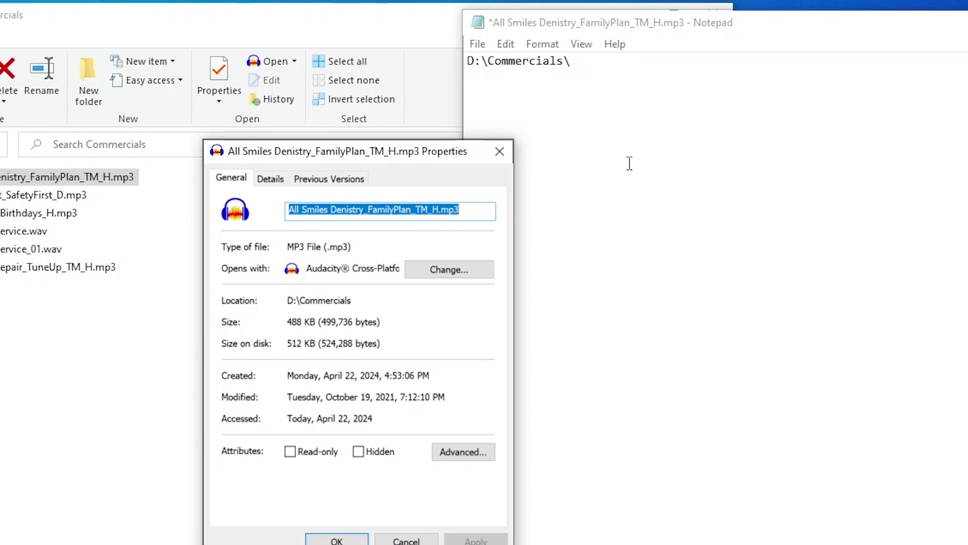
left_click(610, 74)
key("ctrl+v")
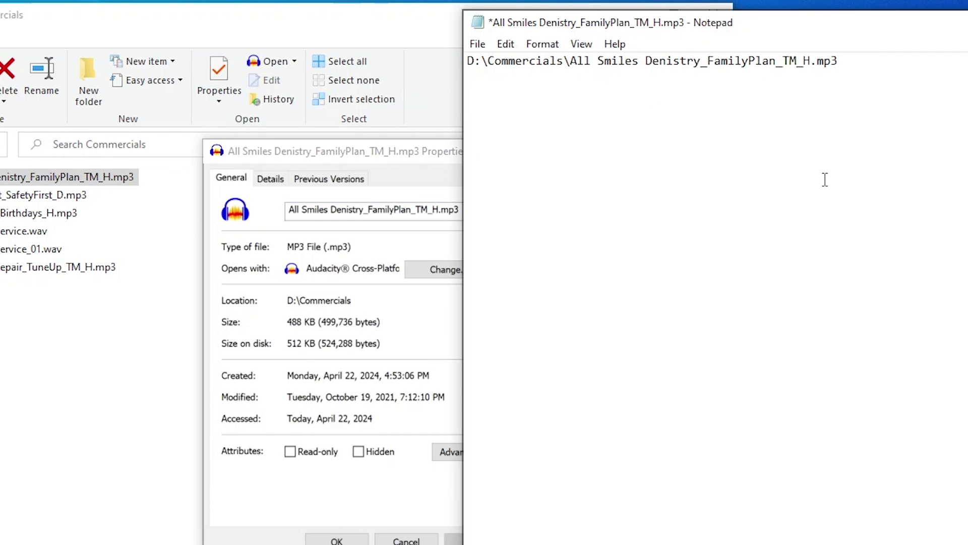
left_click(557, 128)
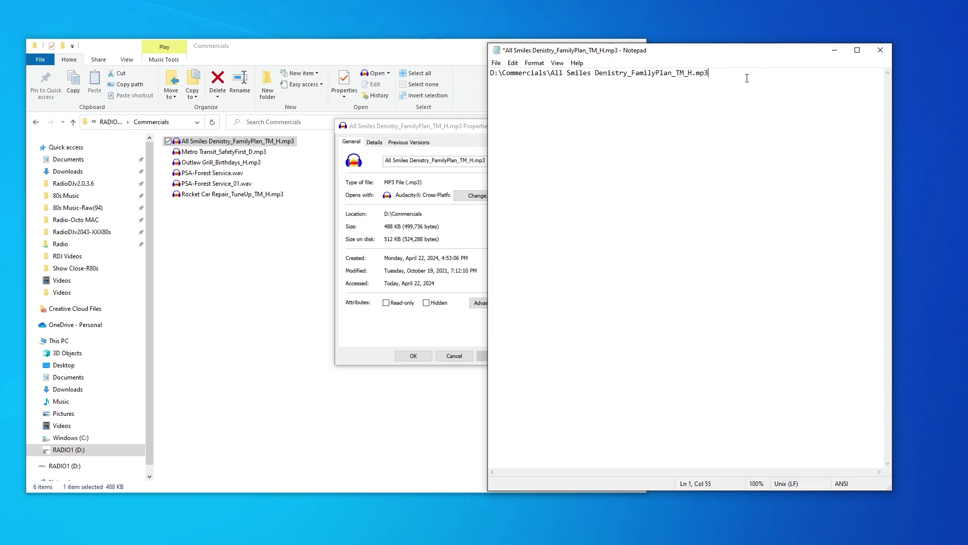
left_click(418, 133)
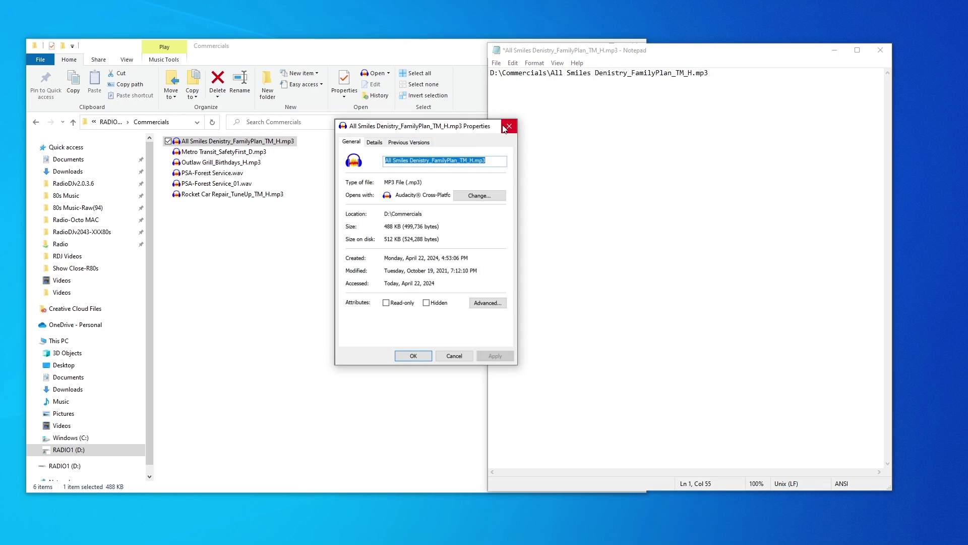
key("Escape")
Open the file properties of Metro Transit_SafetyFirst_D.mp3.
left_click(236, 152)
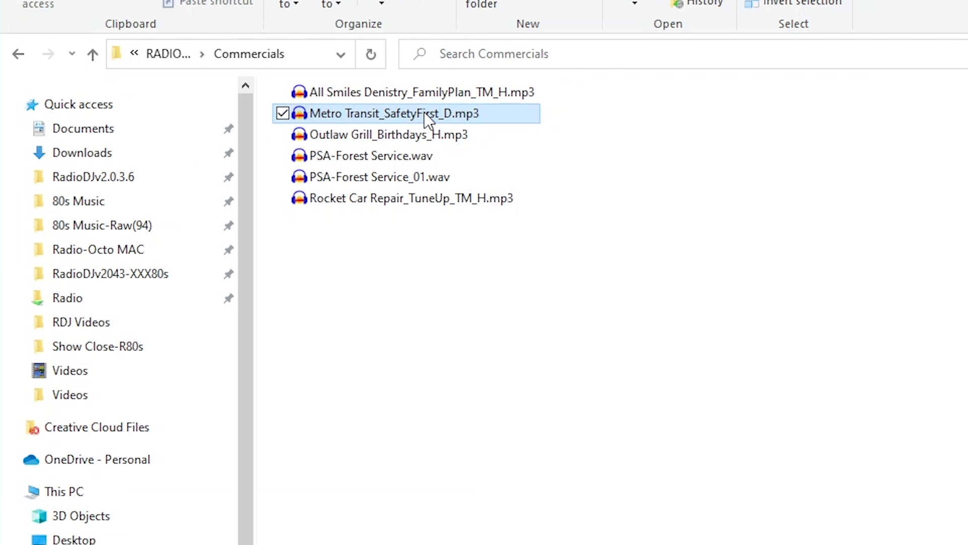
right_click(238, 152)
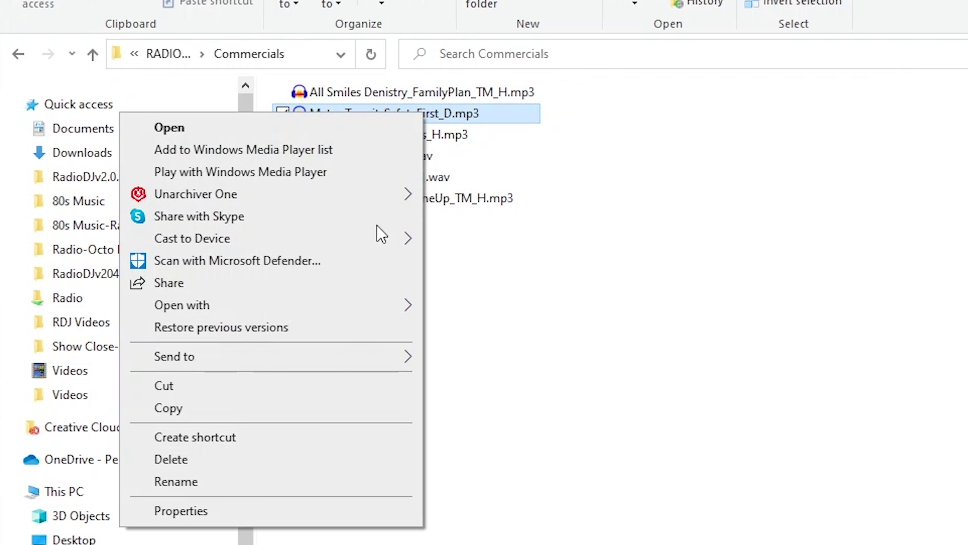
left_click(194, 512)
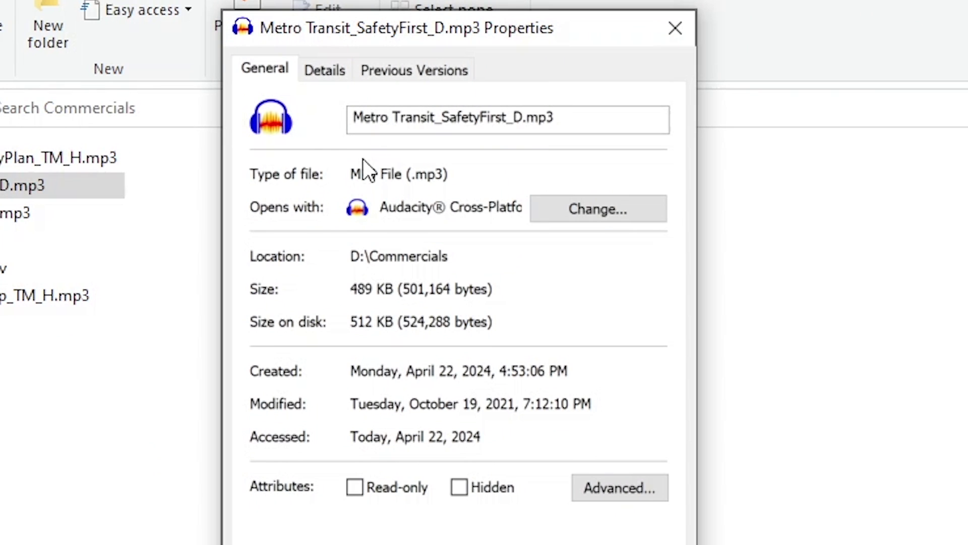
Switch to Notepad and copy the path prefix D:\Commercials\ from the first line onto a new second line.
key("alt+Tab")
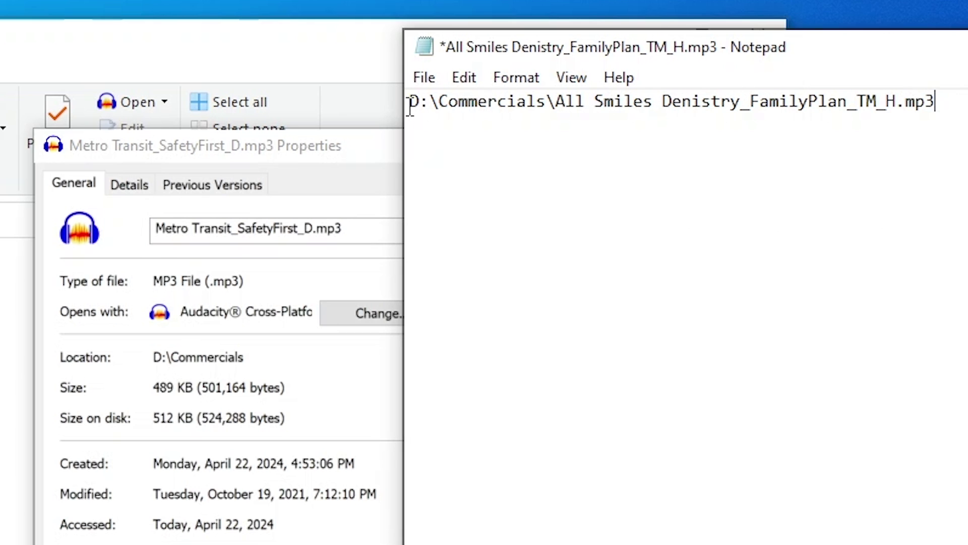
left_click_drag(410, 104, 554, 106)
key("ctrl+c")
left_click(486, 127)
key("Return")
key("ctrl+v")
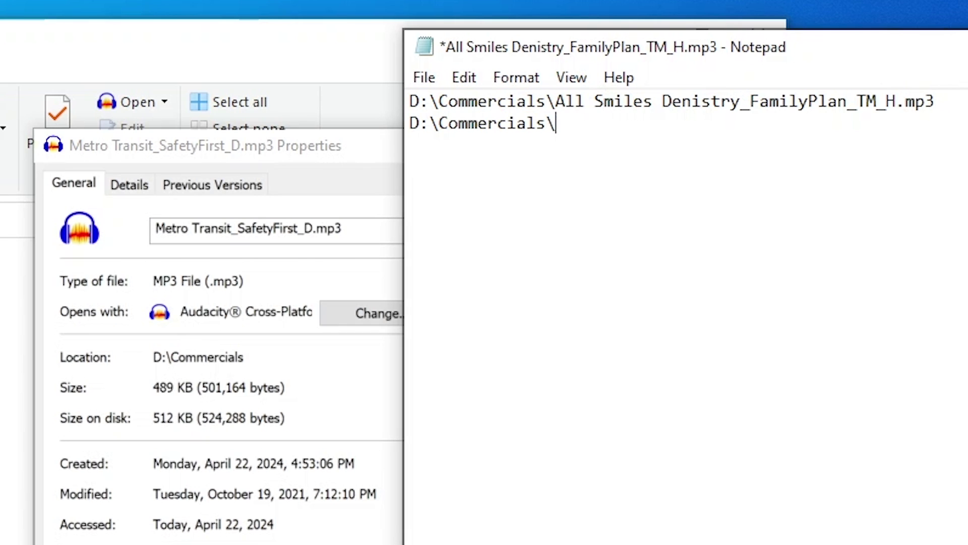
Append the file name Metro Transit_SafetyFirst_D.mp3 to the second path, start a new line, and close the file's properties.
left_click(219, 167)
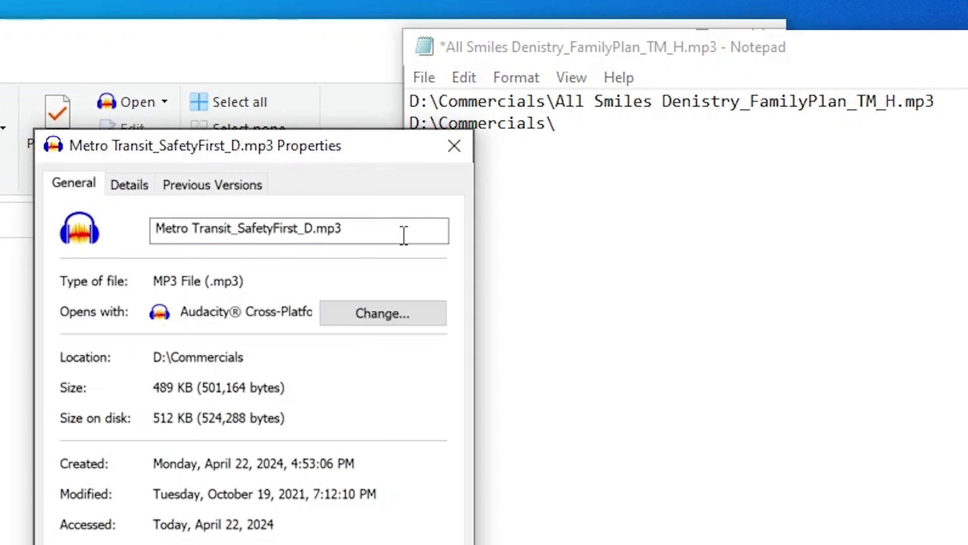
left_click_drag(402, 234, 120, 211)
key("ctrl+c")
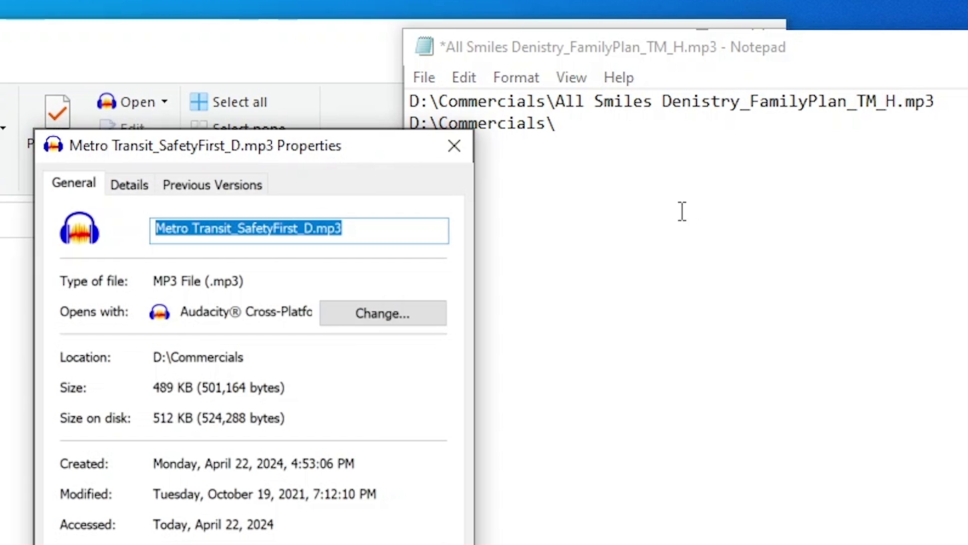
left_click(650, 126)
key("ctrl+v")
key("Return")
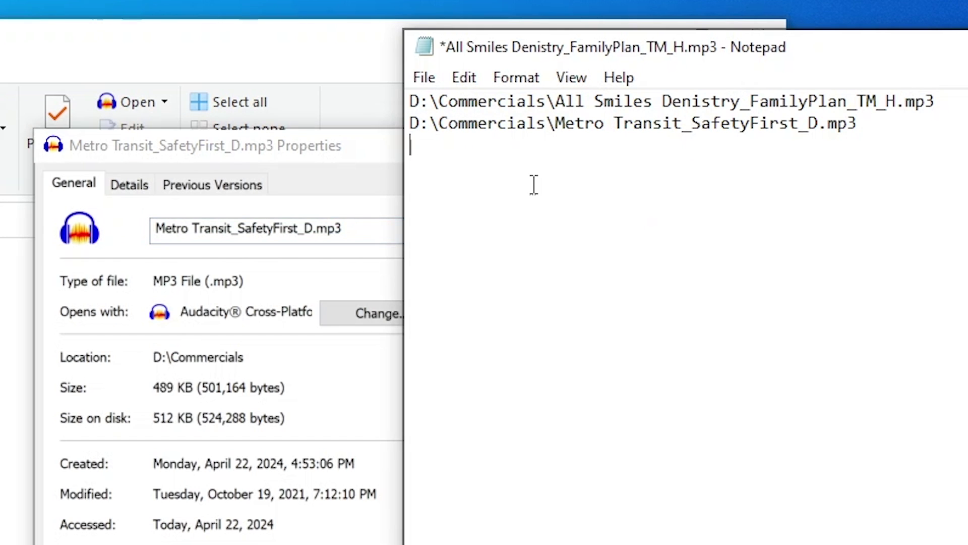
left_click(210, 146)
left_click(446, 146)
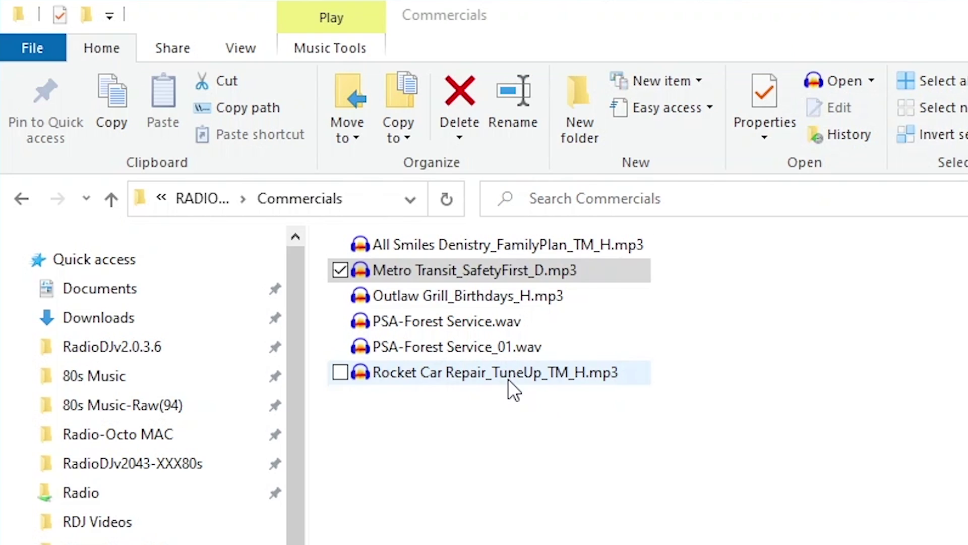
Open the file properties of Outlaw Grill_Birthdays_H.mp3 in the Commercials folder.
left_click(508, 377)
left_click(507, 296)
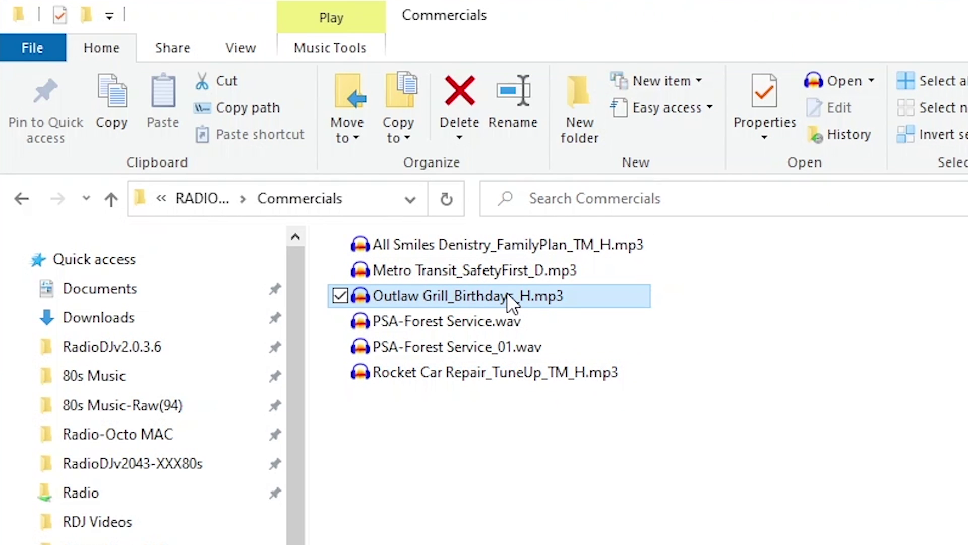
right_click(507, 295)
key("r")
Copy the D:\Commercials\ prefix from the Metro Transit line onto the third line in Notepad.
key("Up")
key("shift+Right")
key("shift+Right")
key("shift+Right")
key("shift+Right")
key("shift+Right")
key("shift+Right")
key("shift+Right")
key("shift+Right")
key("shift+Right")
key("shift+Right")
key("shift+Right")
key("shift+Right")
key("shift+Right")
key("shift+Right")
key("shift+Right")
key("ctrl+c")
key("Down")
key("ctrl+v")
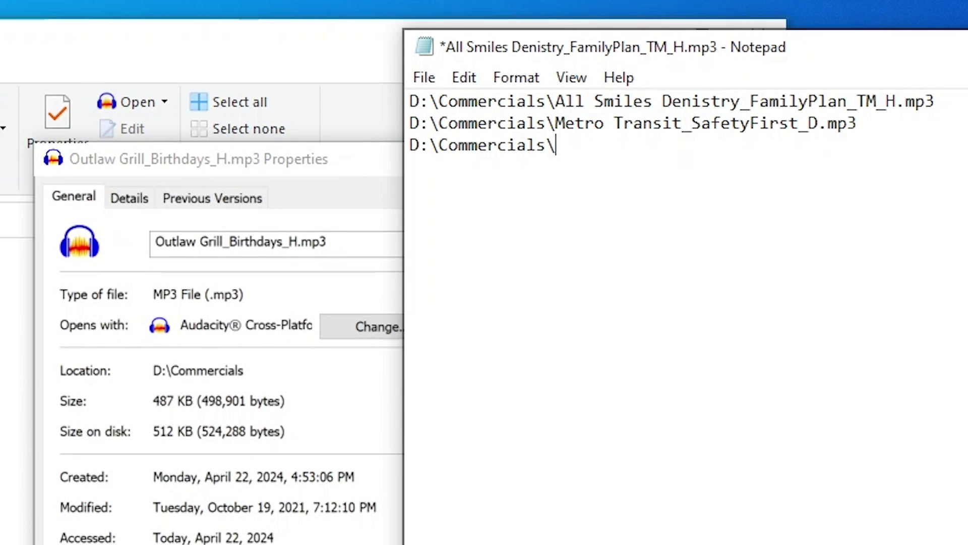
Append the file name Outlaw Grill_Birthdays_H.mp3 to the third path in Notepad and close the file's properties.
left_click(339, 240)
left_click_drag(339, 240, 143, 234)
key("ctrl+c")
left_click(622, 153)
key("ctrl+v")
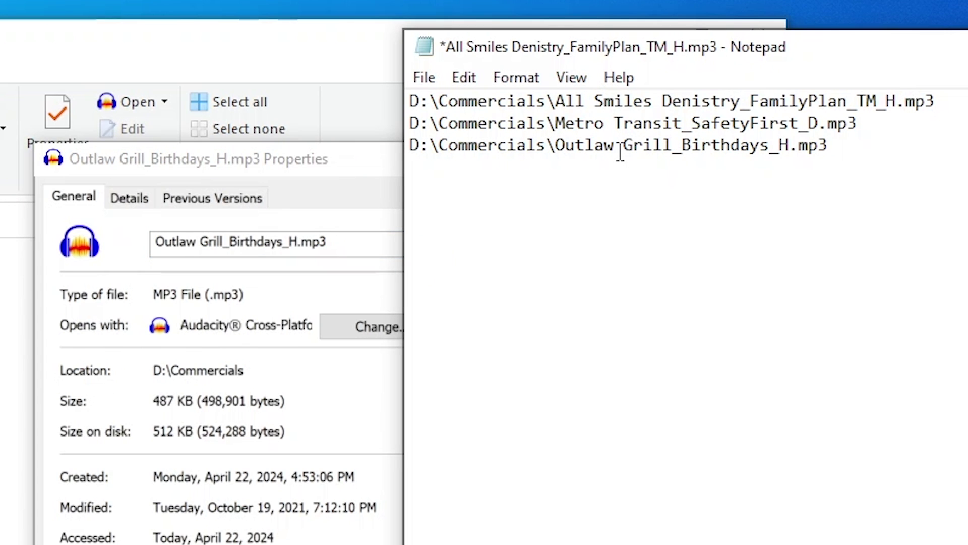
left_click(187, 168)
key("Escape")
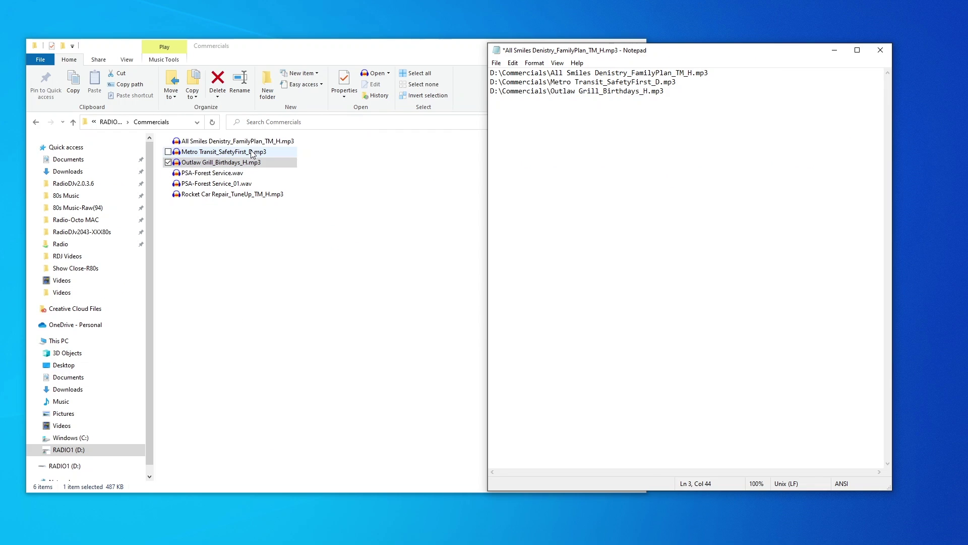
Start saving the Notepad list under a new name and create a folder called Spot Playlists inside Commercials.
left_click(497, 62)
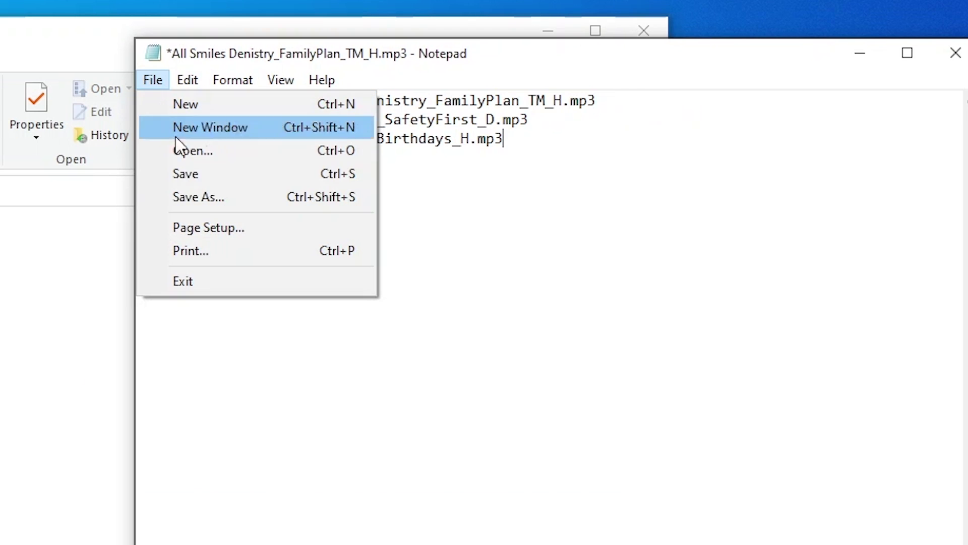
left_click(202, 199)
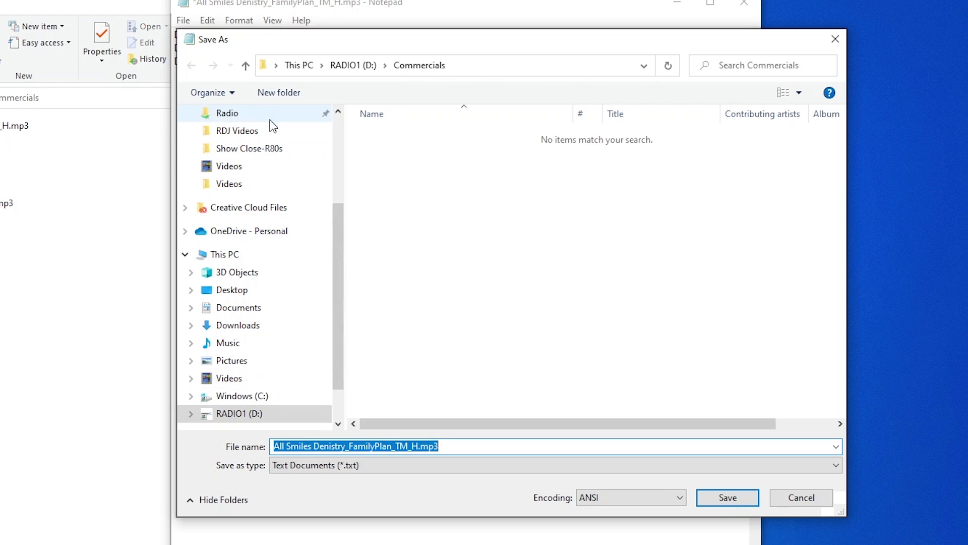
left_click(277, 96)
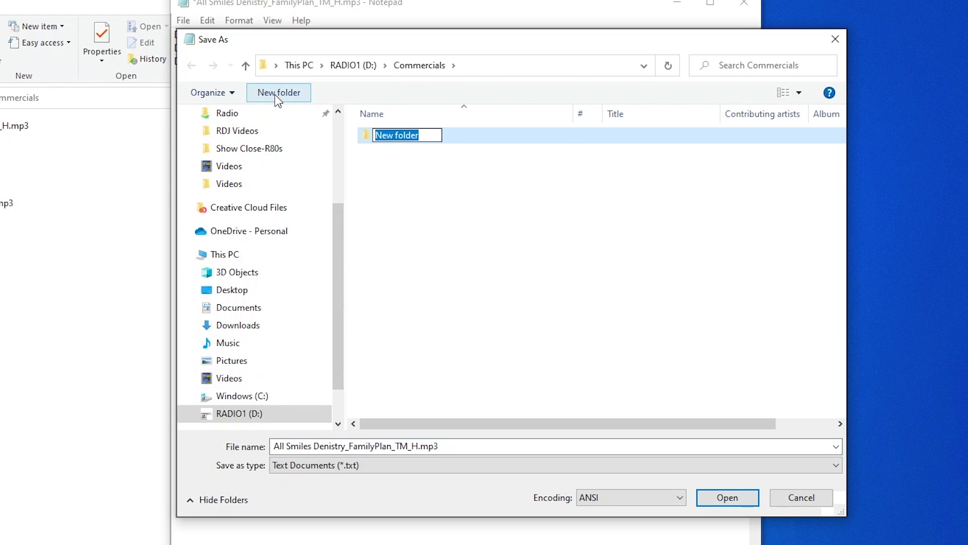
type("Spot Playl")
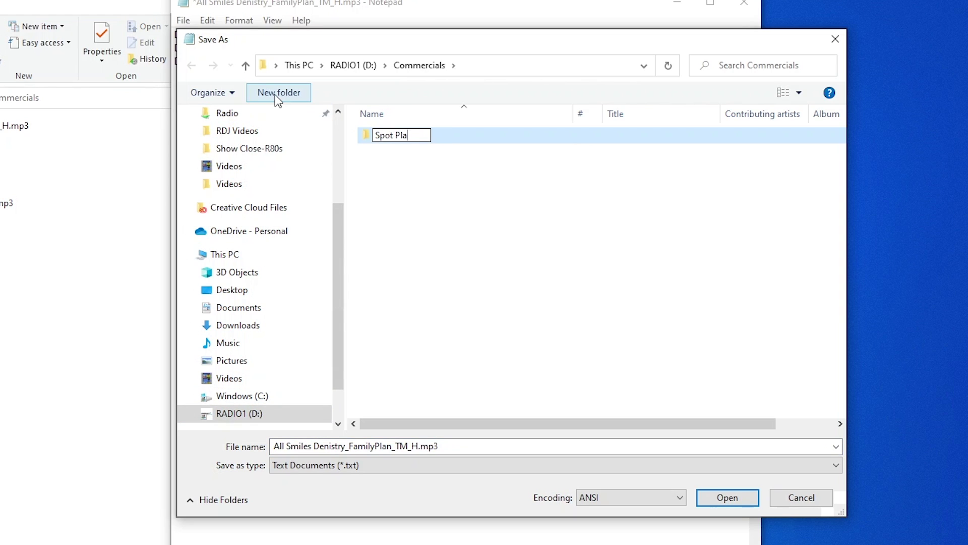
type("ists")
key("Return")
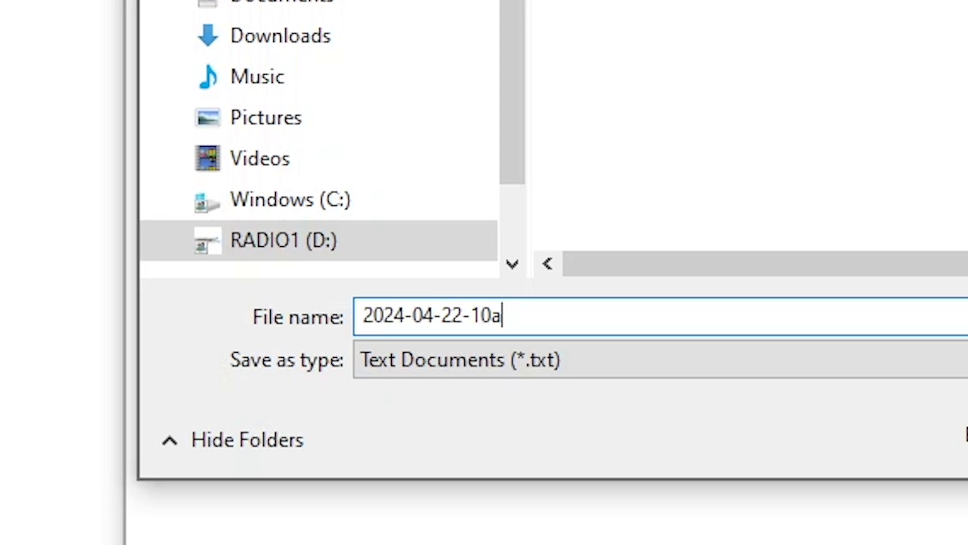
type(".m3u")
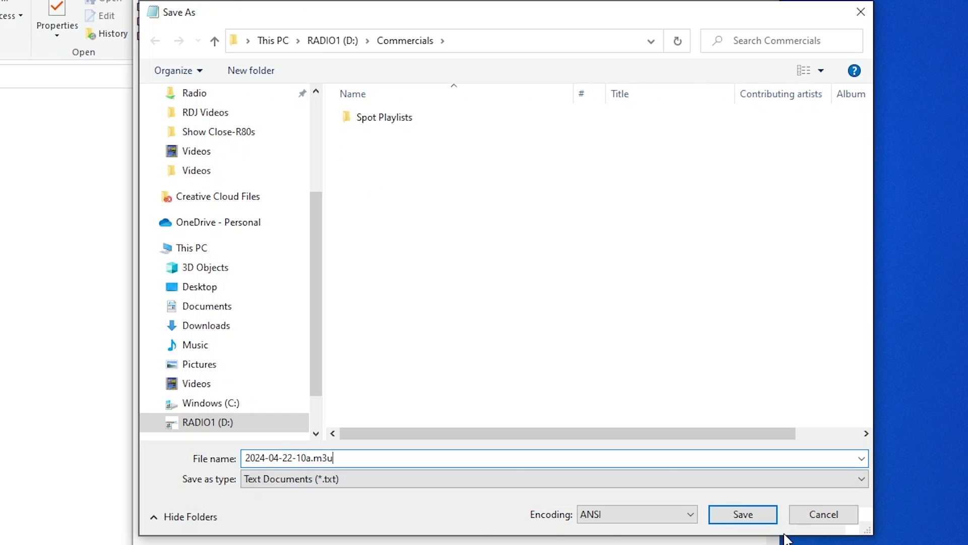
left_click(743, 514)
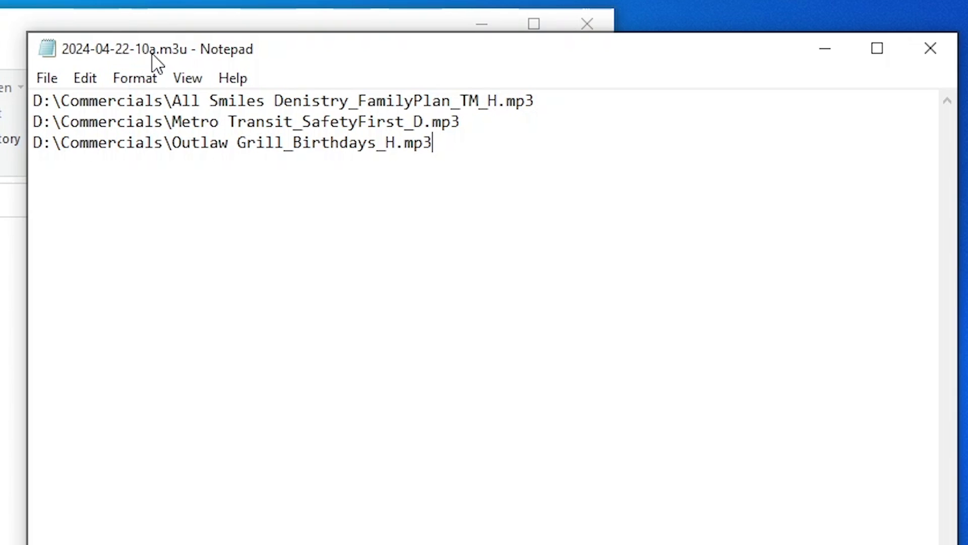
left_click_drag(433, 143, 26, 98)
left_click(476, 225)
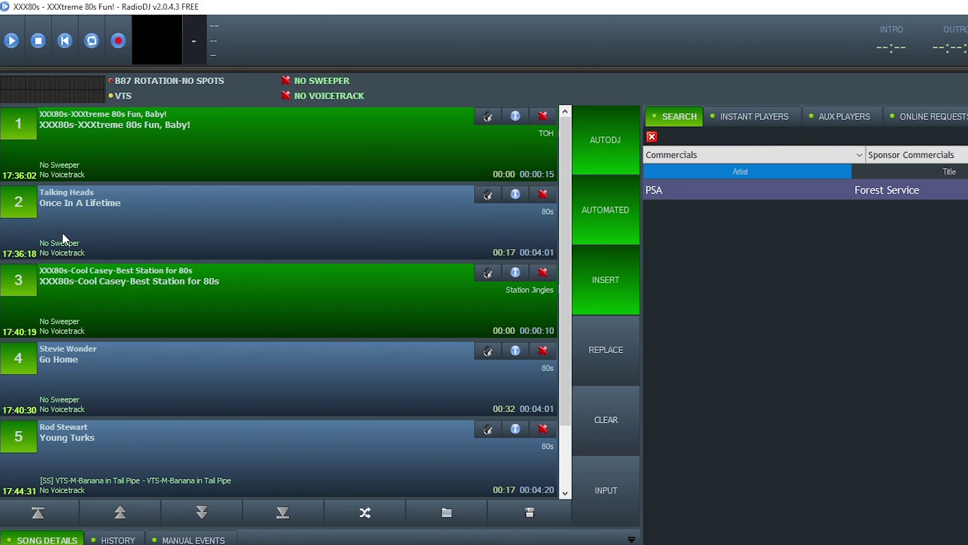
In RadioDJ, switch AutoDJ to manual mode and clear the existing playlist.
left_click(598, 163)
left_click(600, 416)
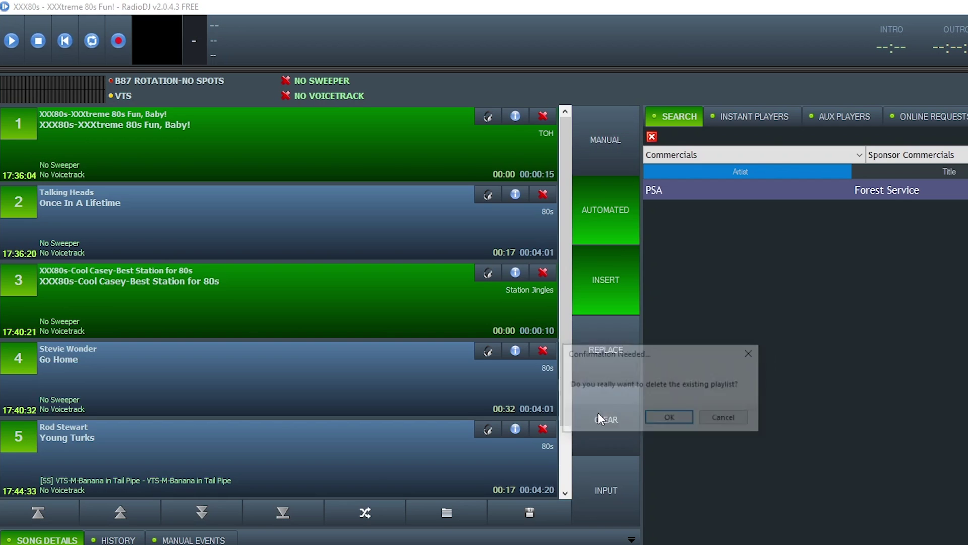
left_click(659, 422)
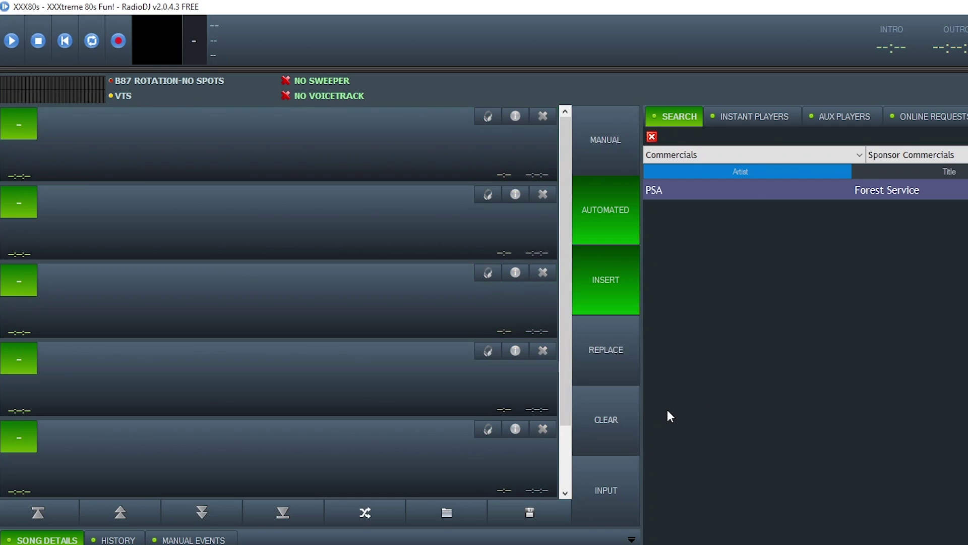
left_click(446, 514)
left_click(519, 368)
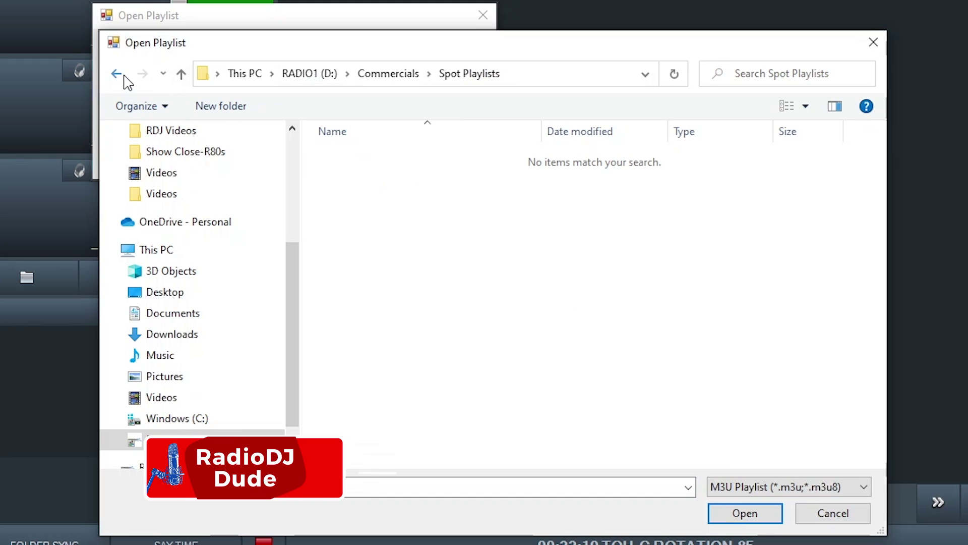
left_click(118, 74)
left_click(373, 176)
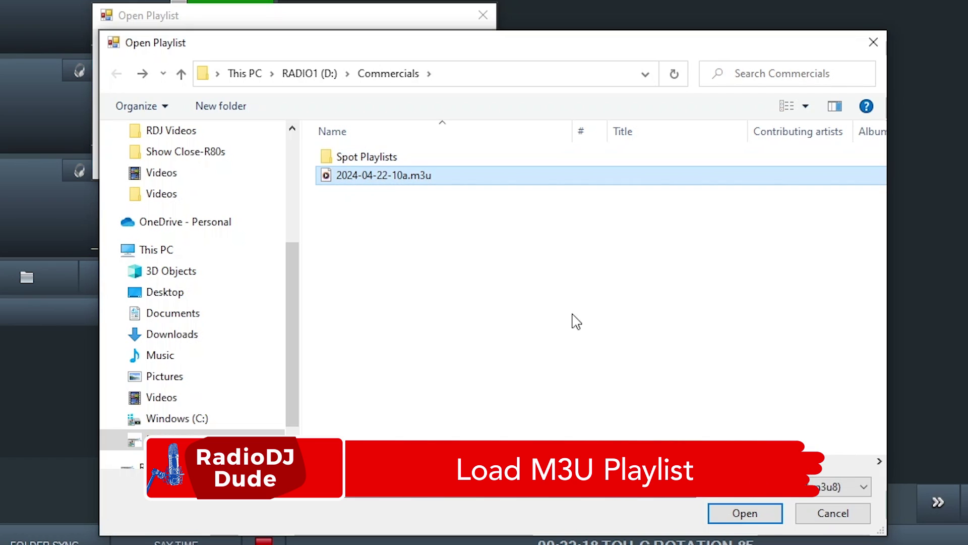
left_click(734, 522)
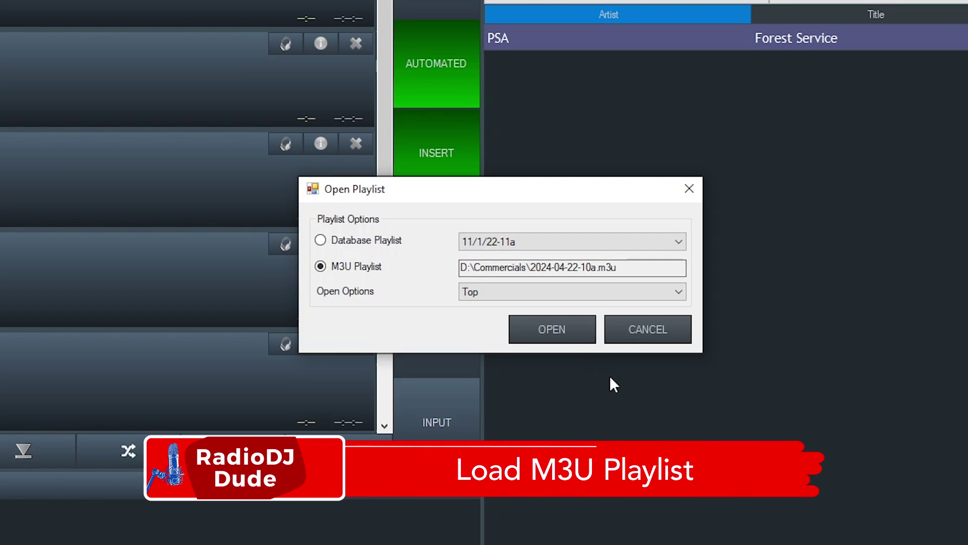
left_click(556, 329)
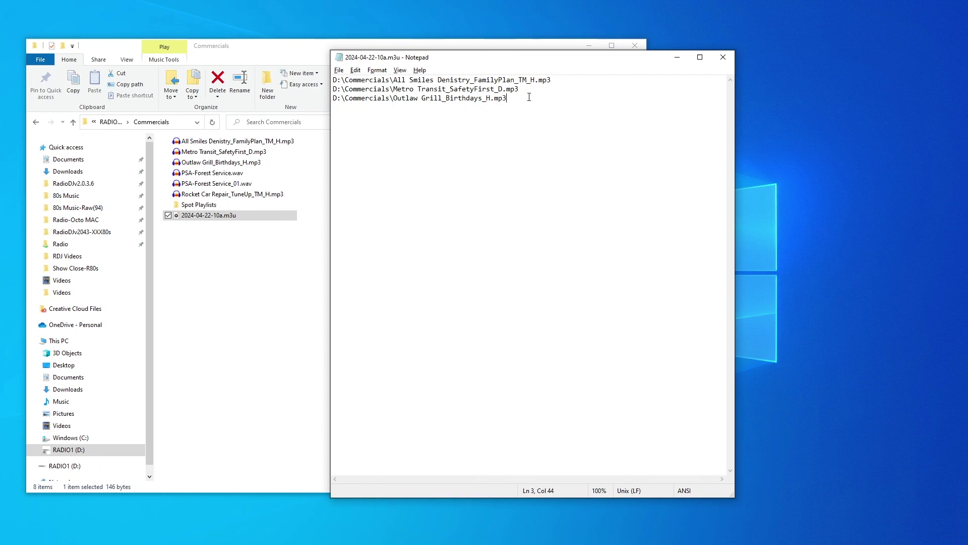
In Notepad, add D:\Commercials\Rocket Car Repair_TuneUp_TM_H.mp3 to the playlist and move that entry to the first line.
key("Return")
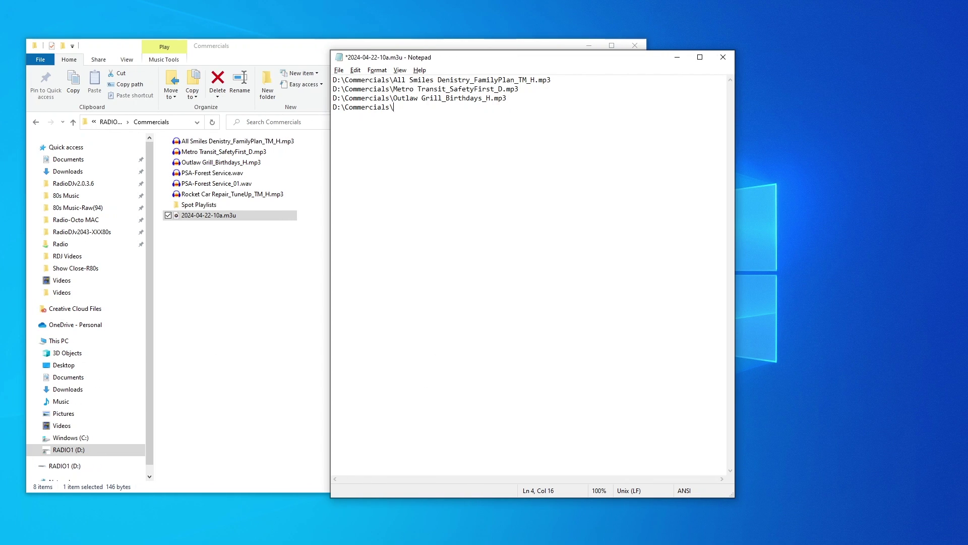
left_click(278, 196)
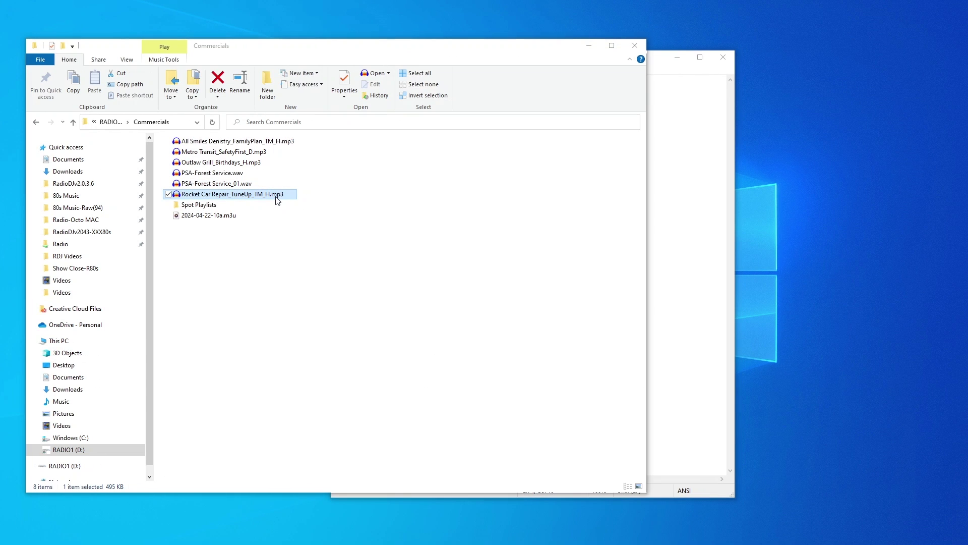
key("alt+Tab")
type("Rocket Car Repair_TuneUp_TM_H.mp3")
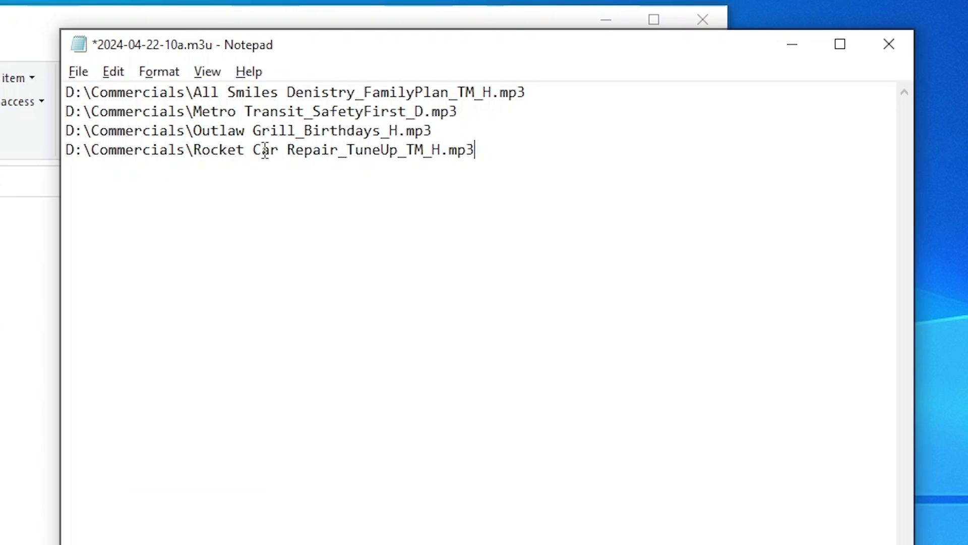
left_click_drag(476, 169, 63, 175)
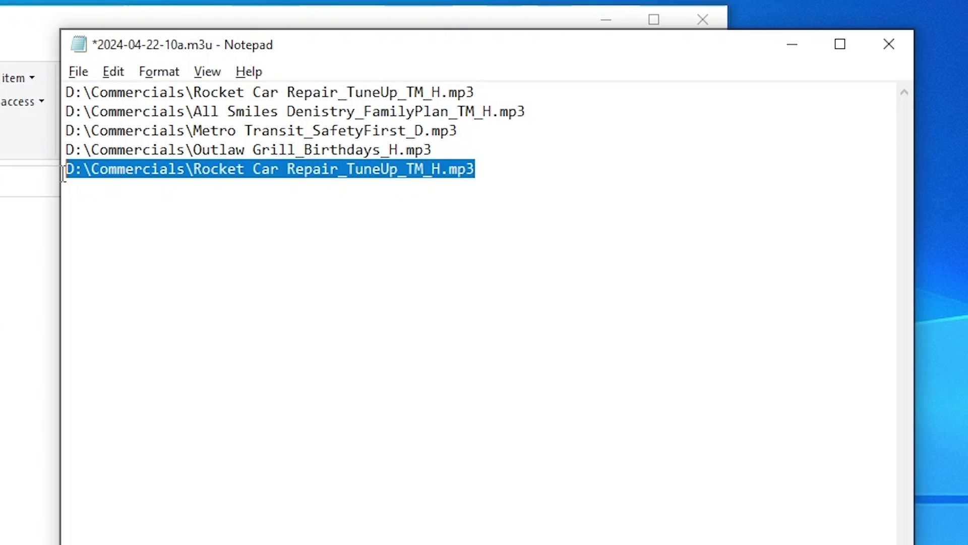
key("Delete")
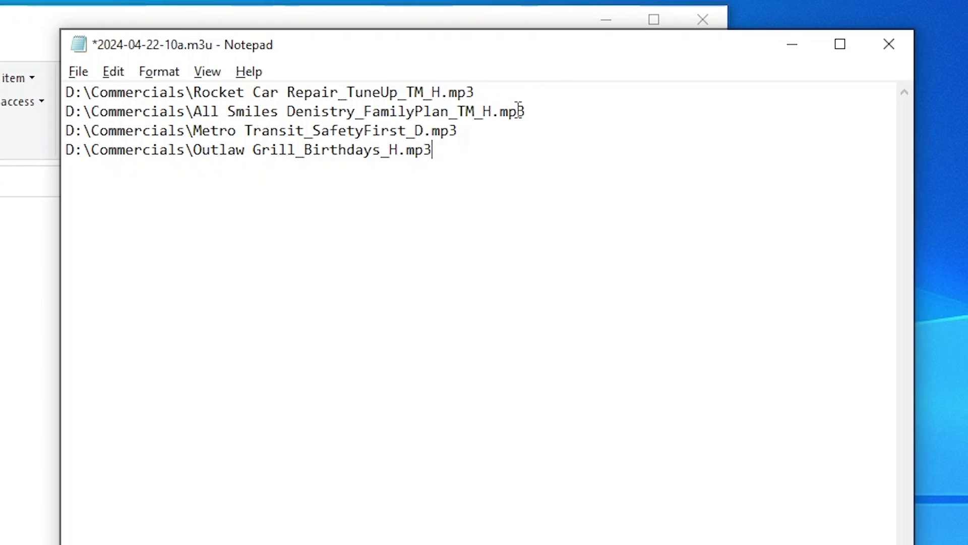
Move the All Smiles Denistry entry to the end of the playlist and remove the blank line it leaves.
left_click_drag(540, 111, 67, 111)
key("ctrl+c")
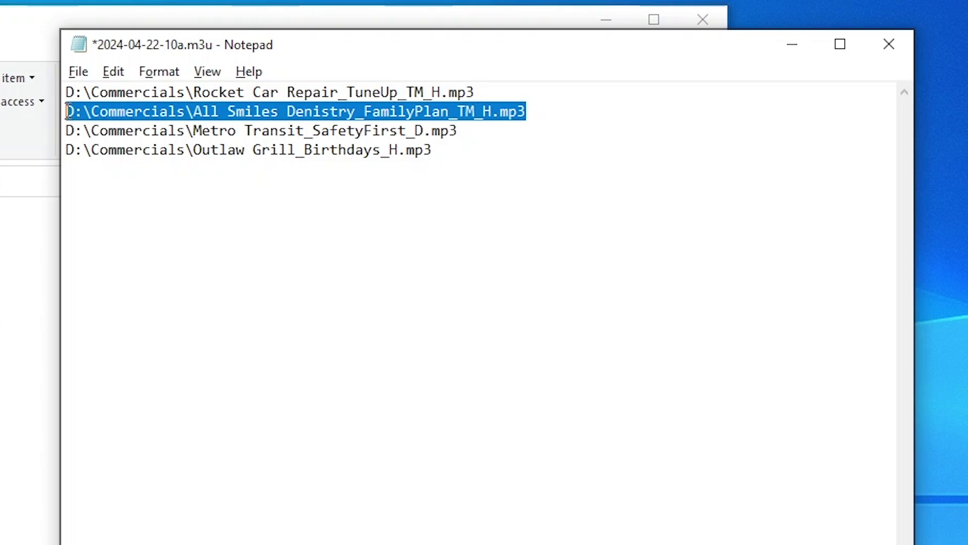
key("Delete")
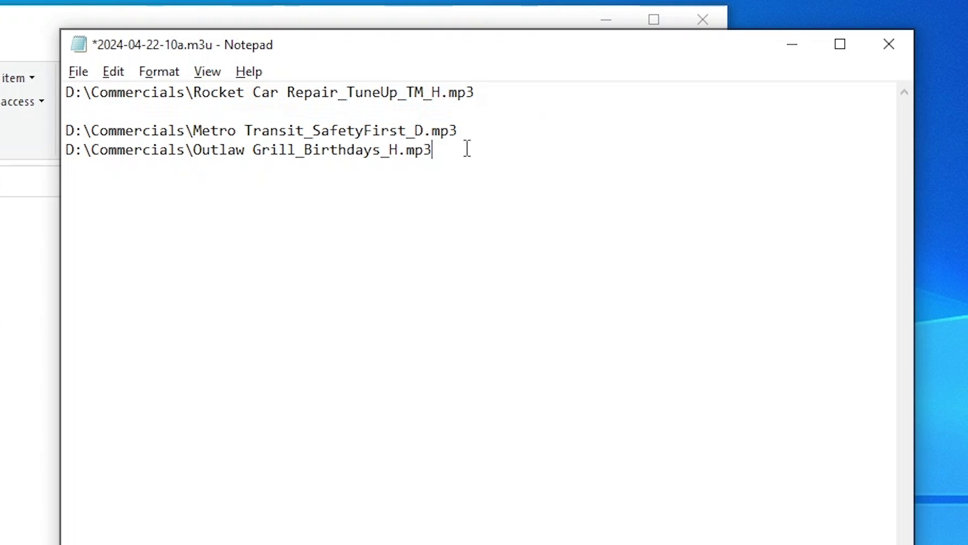
key("ctrl+v")
left_click(412, 111)
key("Delete")
Move the Metro Transit_SafetyFirst_D.mp3 entry below the Outlaw Grill entry, removing the original line.
left_click_drag(470, 112, 58, 108)
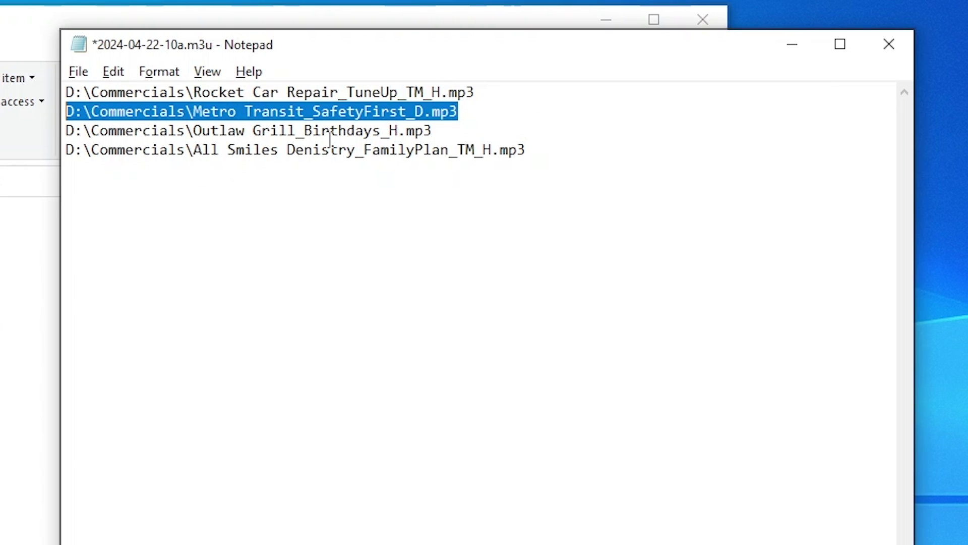
key("ctrl+c")
left_click(458, 130)
key("Return")
key("ctrl+v")
left_click_drag(459, 112, 18, 110)
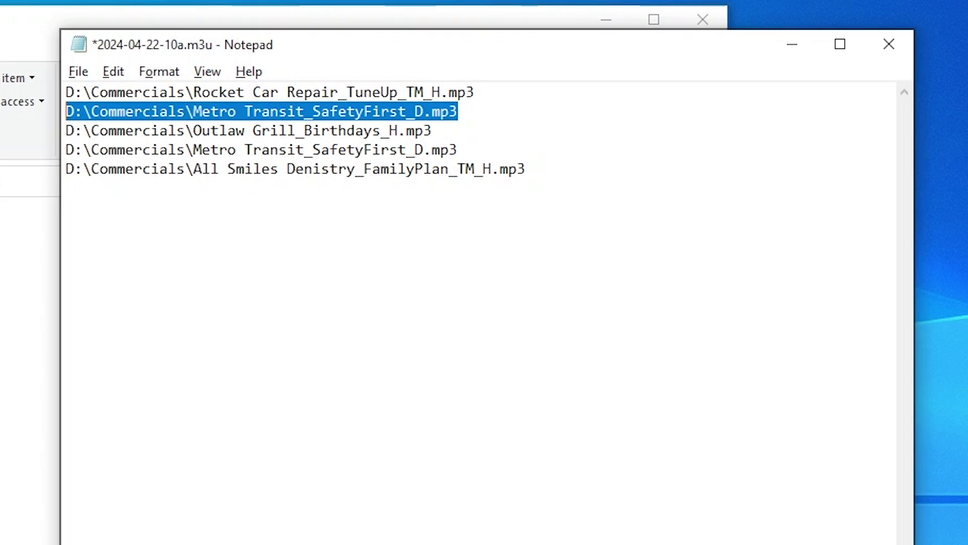
key("Delete")
key("Delete")
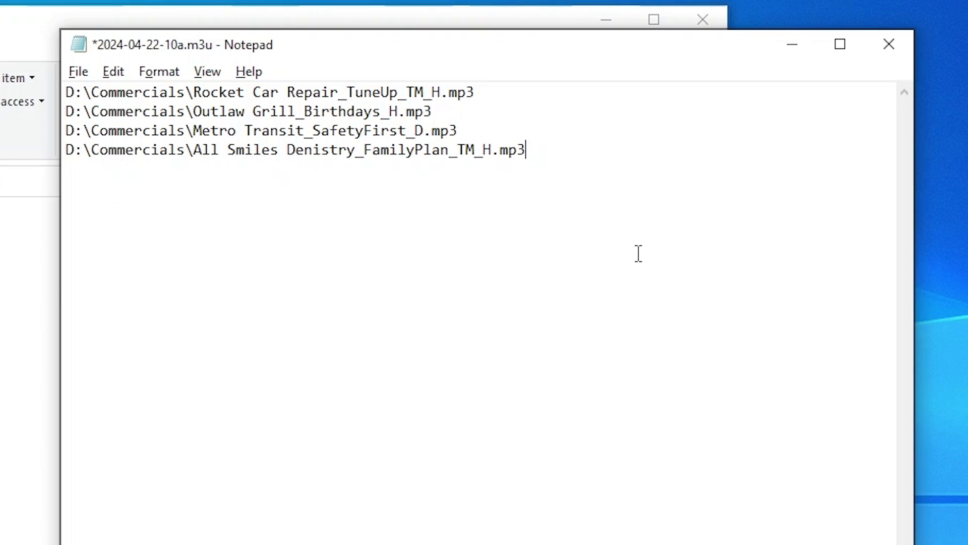
left_click(91, 70)
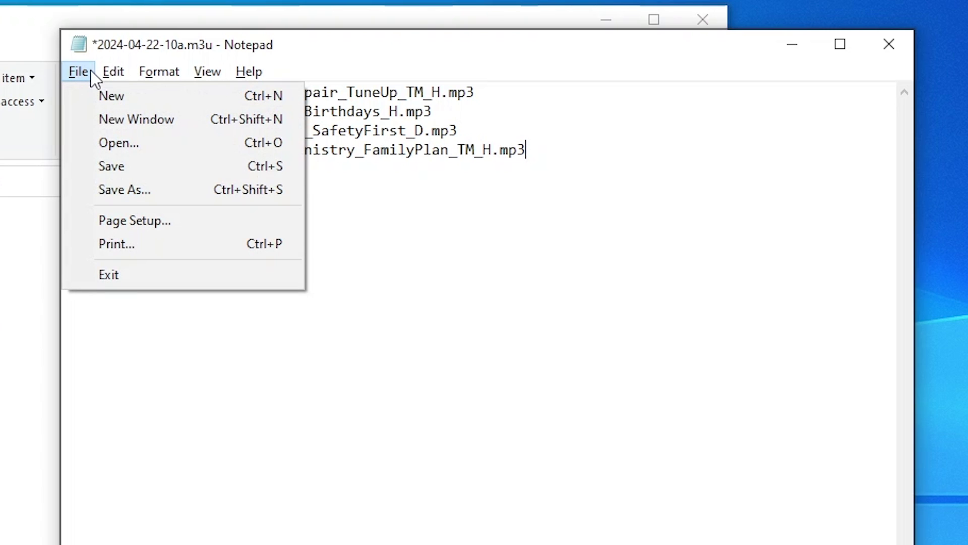
left_click(128, 189)
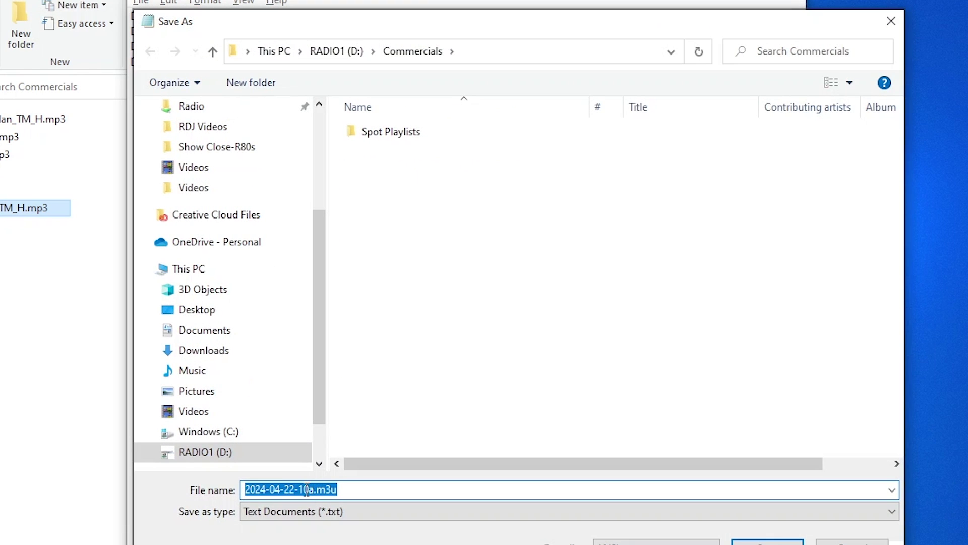
left_click(306, 489)
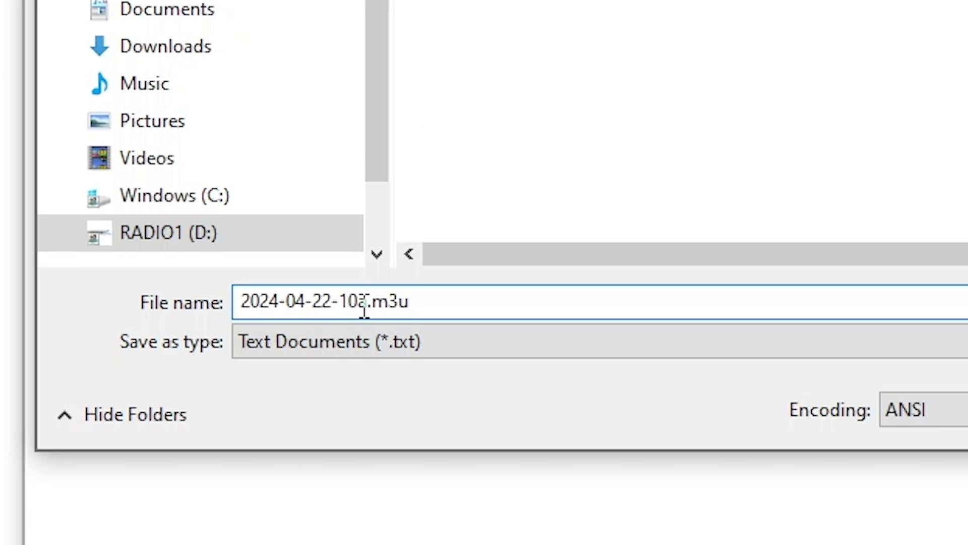
left_click_drag(303, 490, 306, 493)
left_click_drag(357, 308, 368, 319)
type("b")
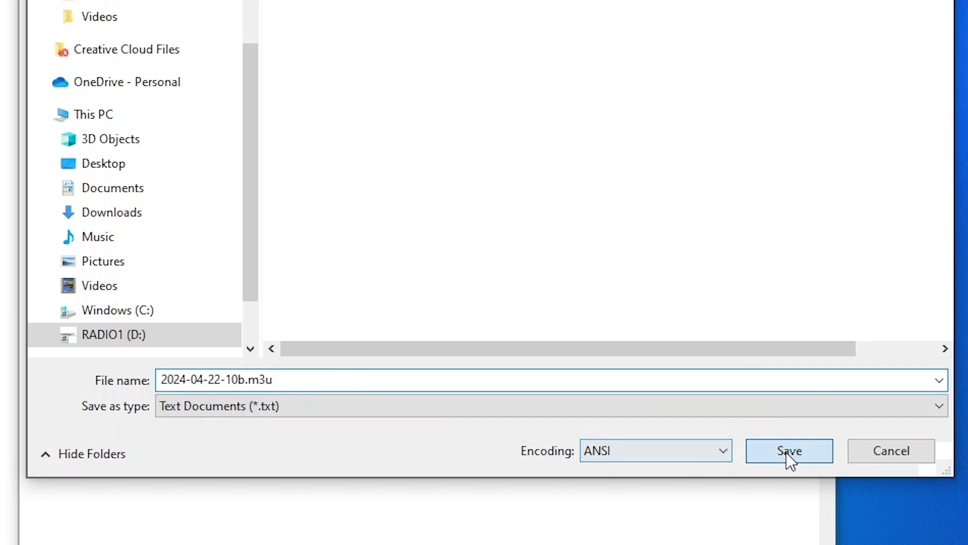
left_click(788, 451)
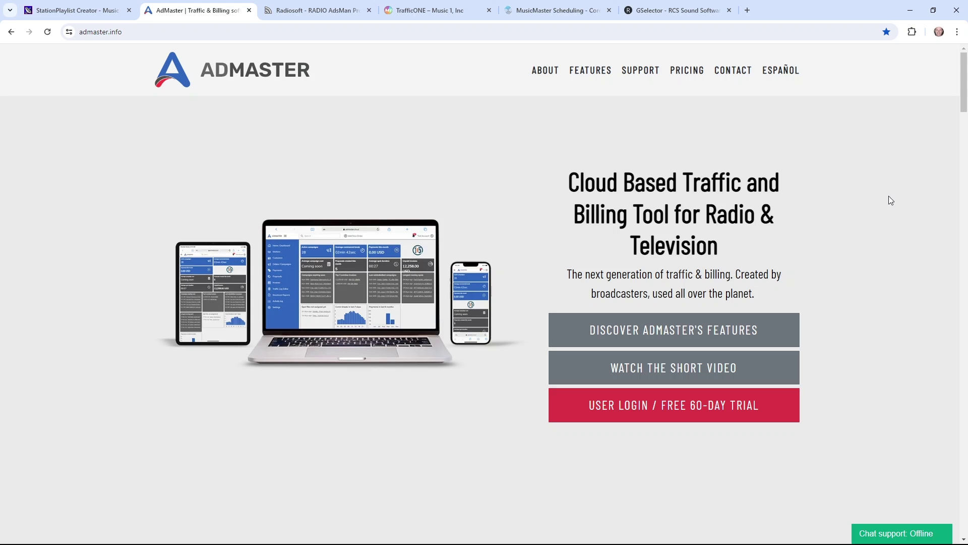
scroll(898, 208, "down", 8)
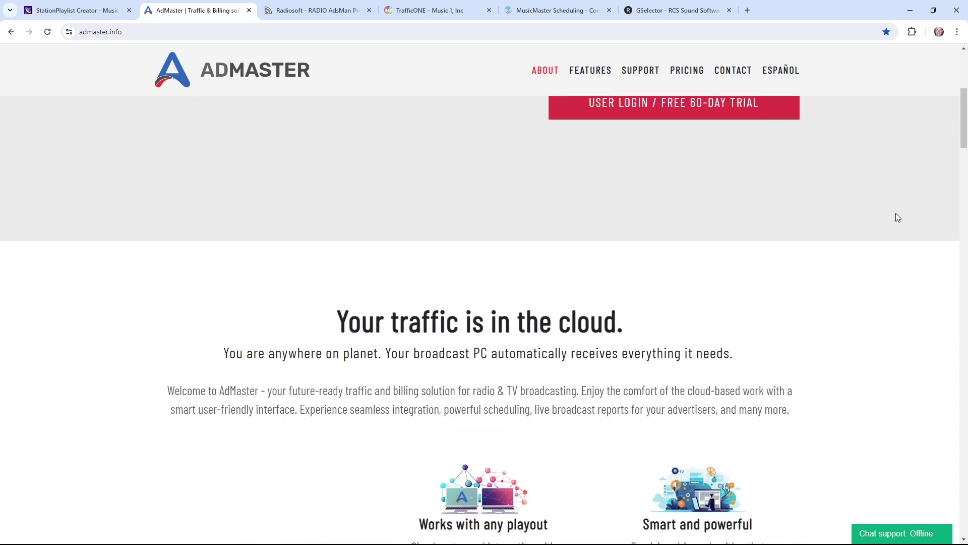
scroll(897, 218, "down", 5)
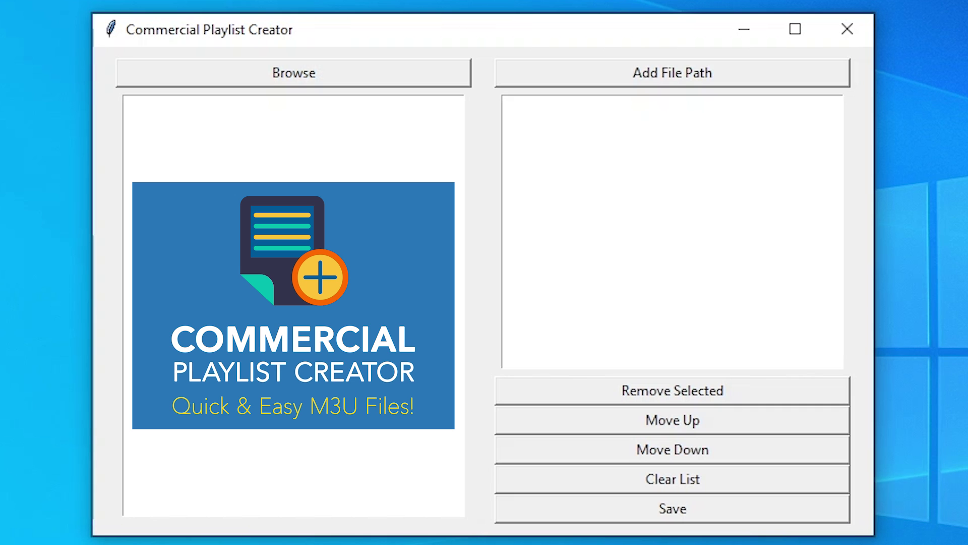
In Commercial Playlist Creator, load the file list of the D:\Commercials folder.
left_click(282, 66)
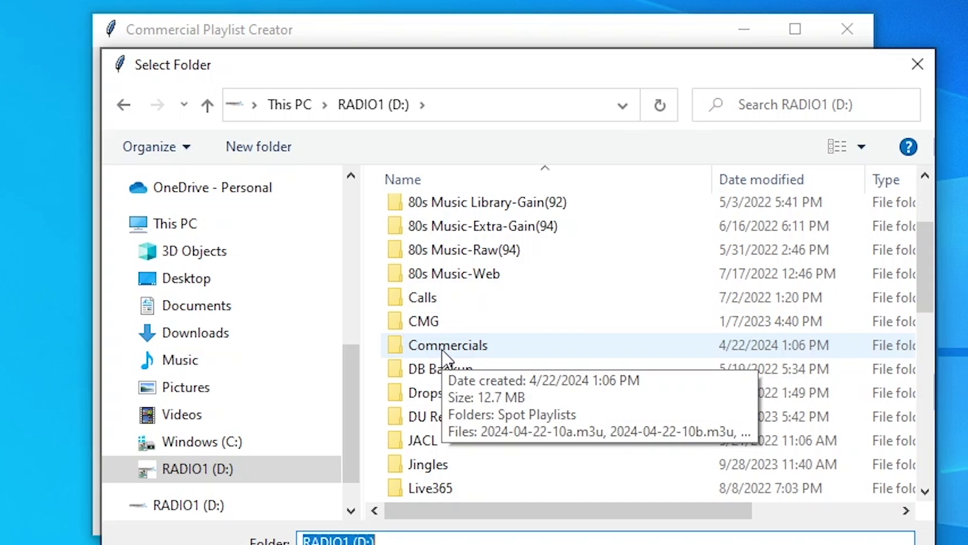
left_click(389, 348)
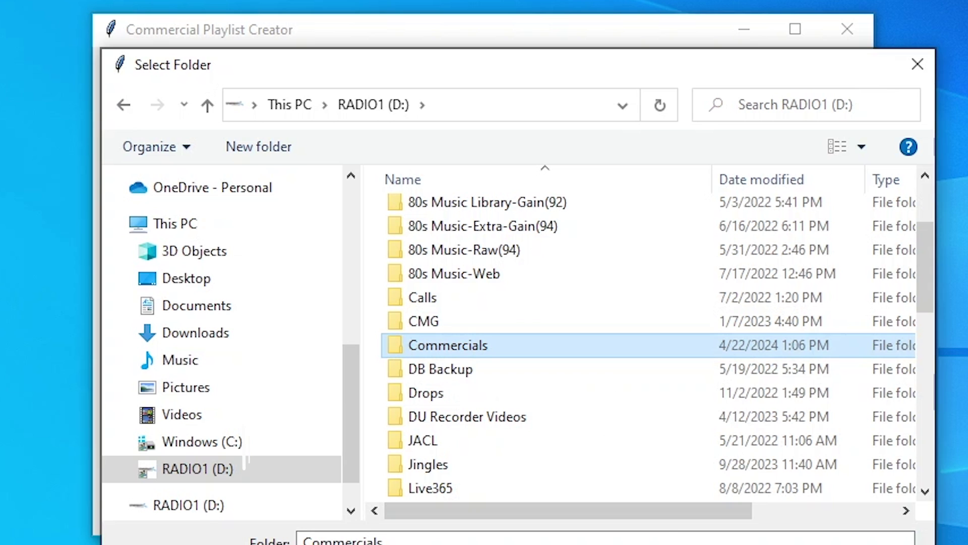
key("Return")
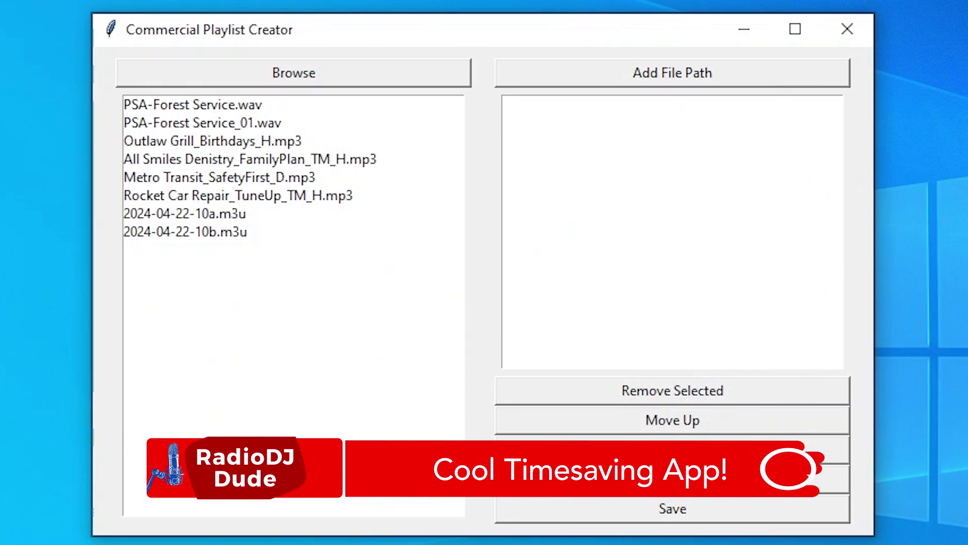
Add the All Smiles Denistry, Rocket Car Repair and Metro Transit file paths to the playlist, placing Rocket Car Repair below Metro Transit.
left_click(297, 159)
left_click(634, 71)
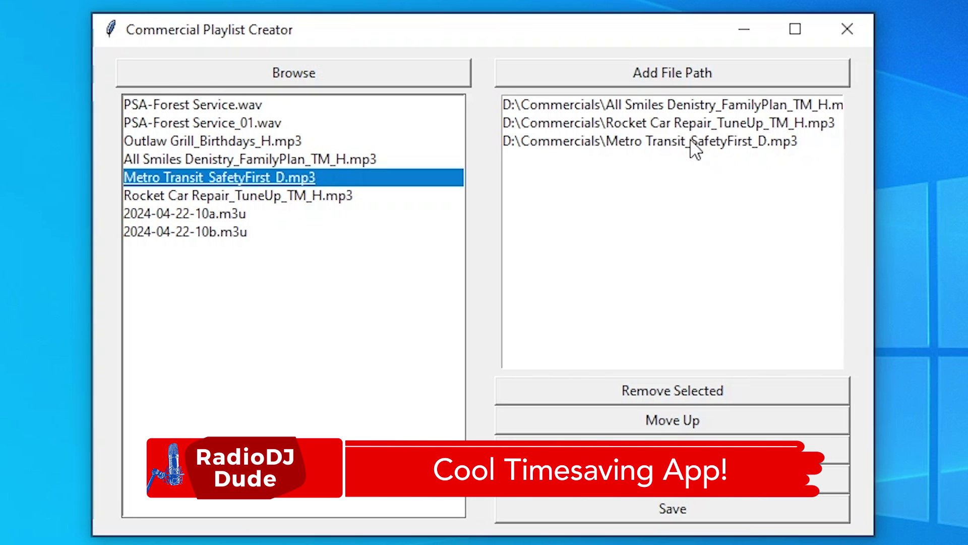
left_click(671, 129)
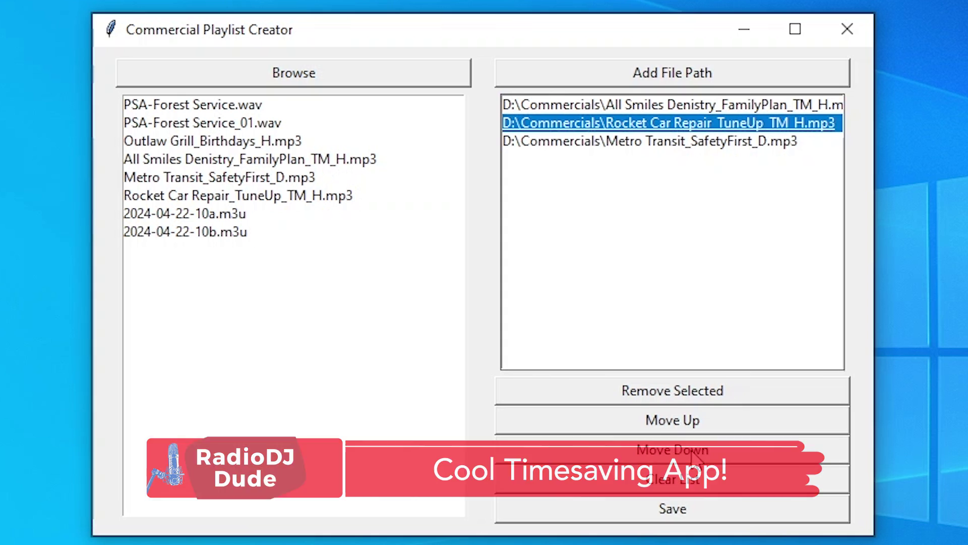
left_click(691, 449)
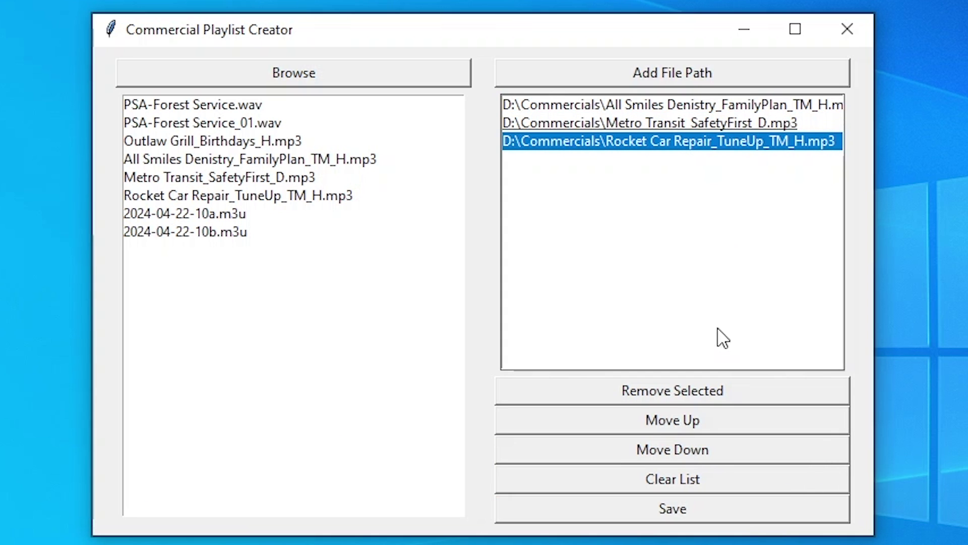
Move the All Smiles Denistry entry down one place and back up to the first line.
left_click(683, 105)
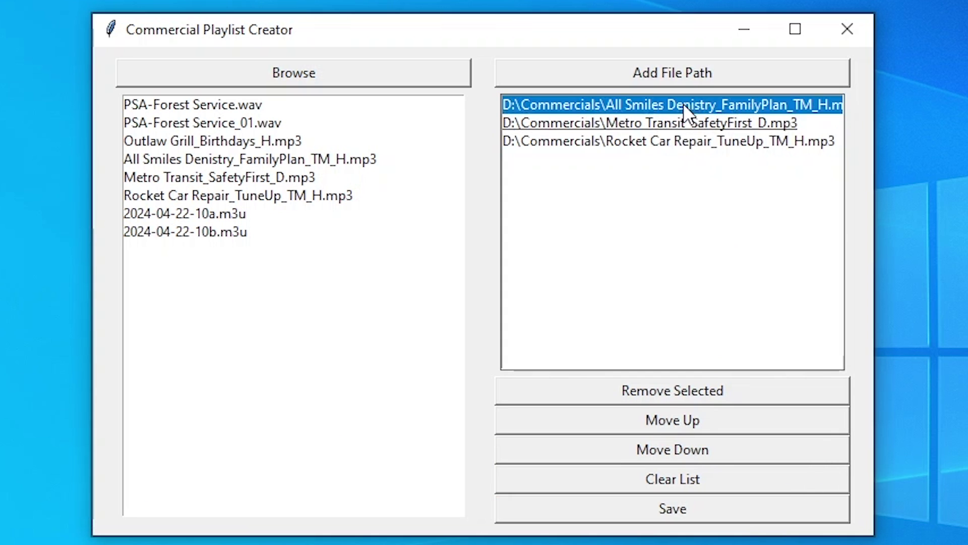
left_click(679, 457)
left_click(697, 426)
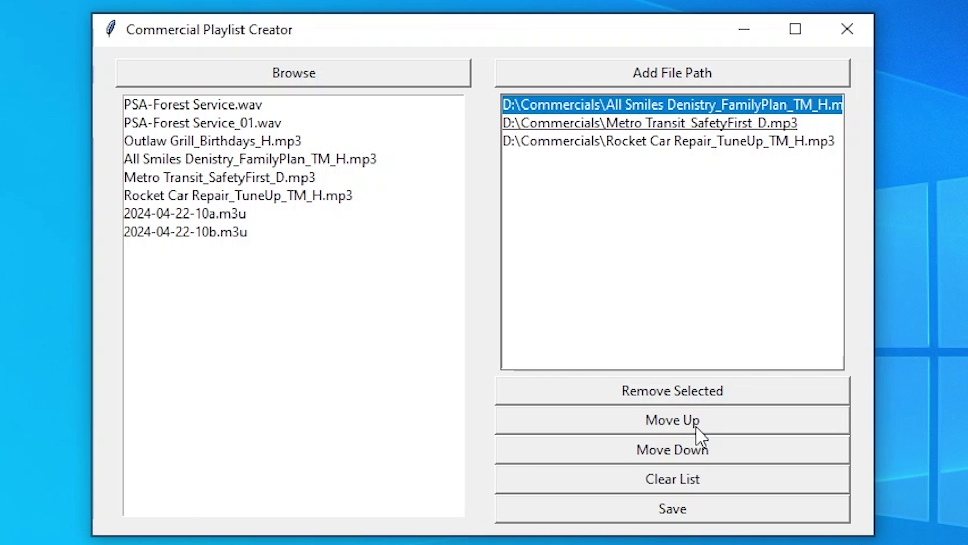
Replace the Rocket Car Repair entry with Outlaw Grill_Birthdays_H.mp3 and move the new entry above Metro Transit.
left_click(750, 142)
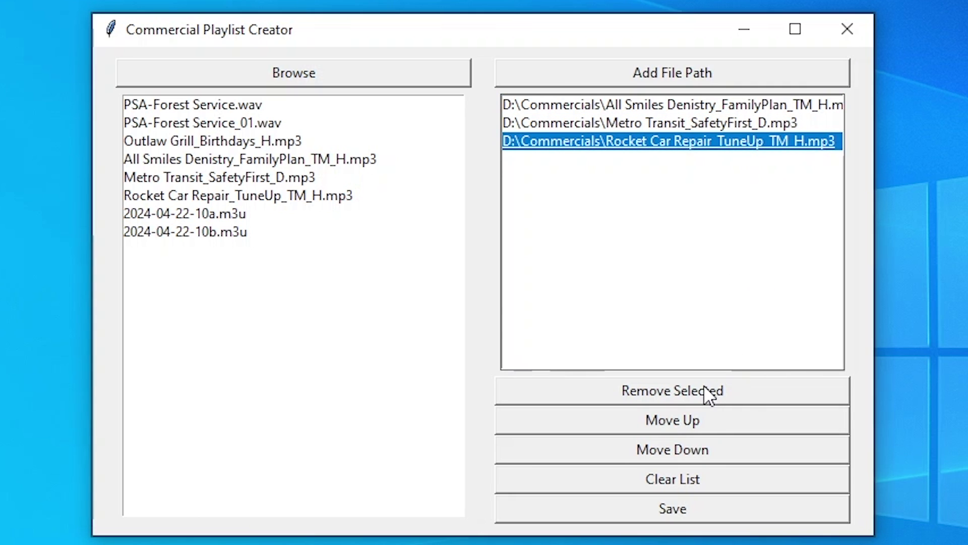
left_click(691, 390)
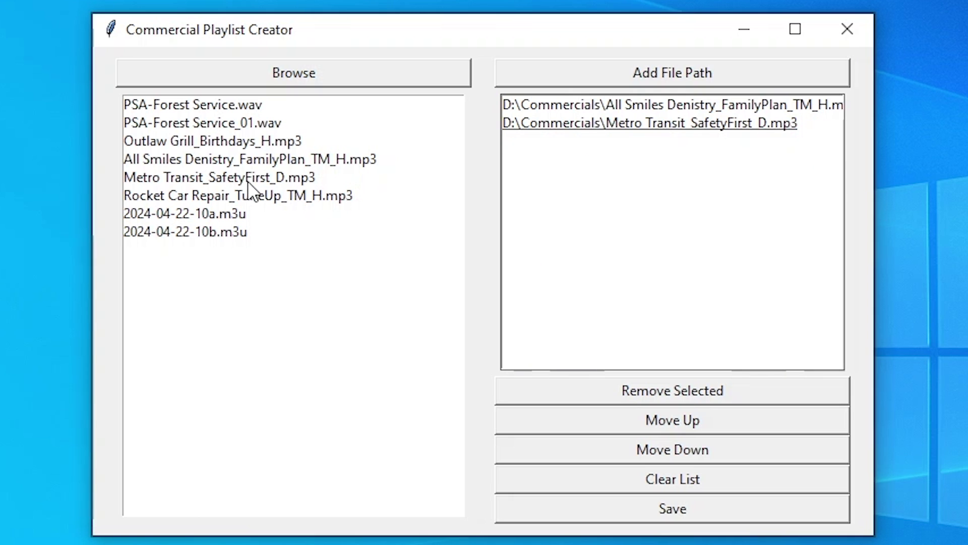
left_click(237, 141)
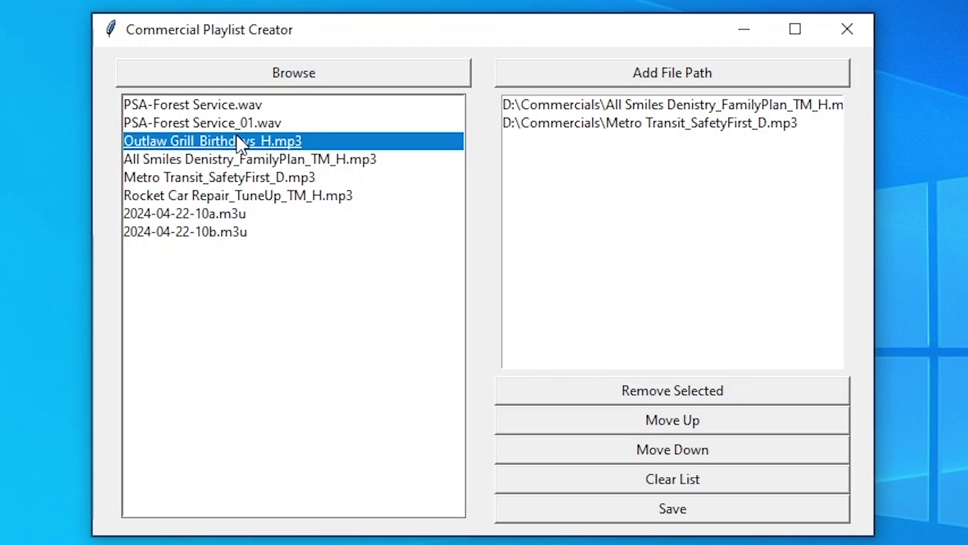
left_click(637, 72)
left_click(698, 142)
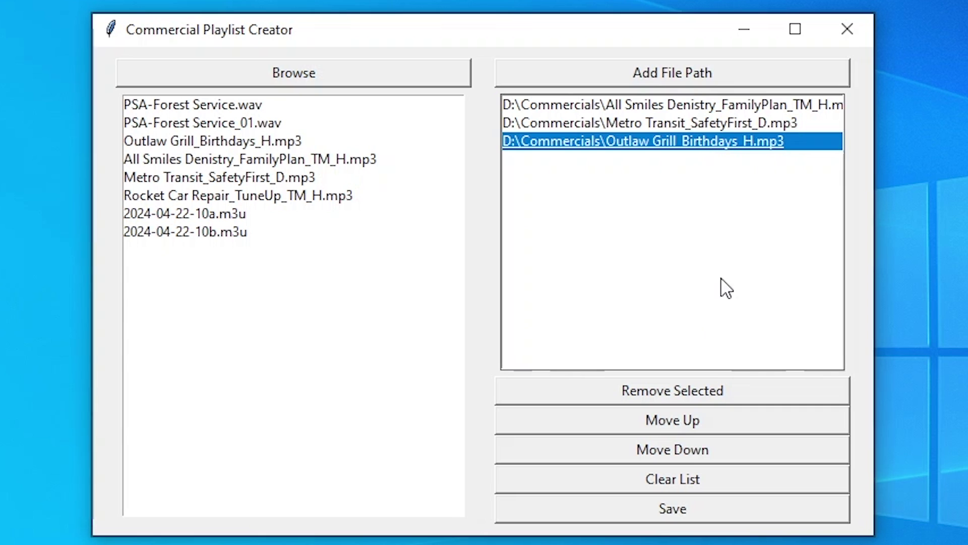
left_click(687, 421)
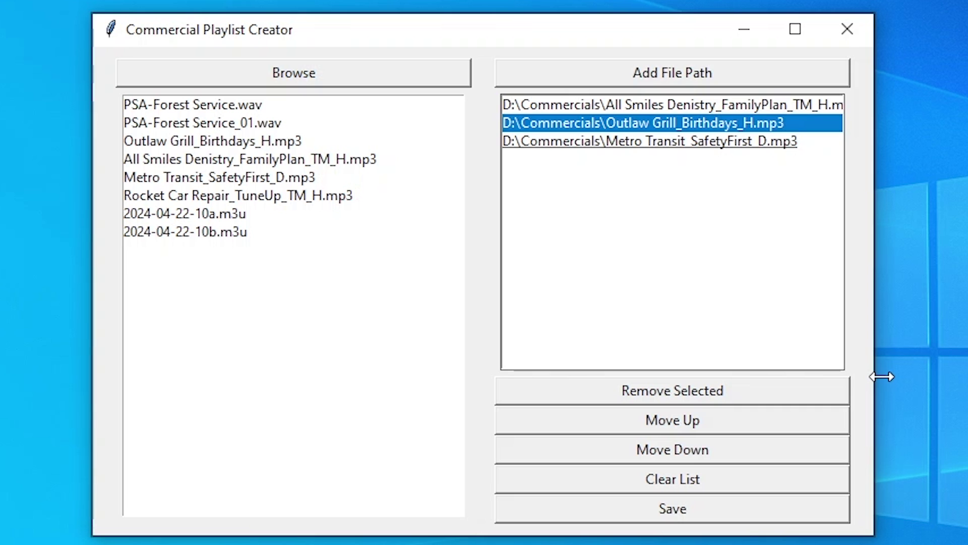
left_click(675, 516)
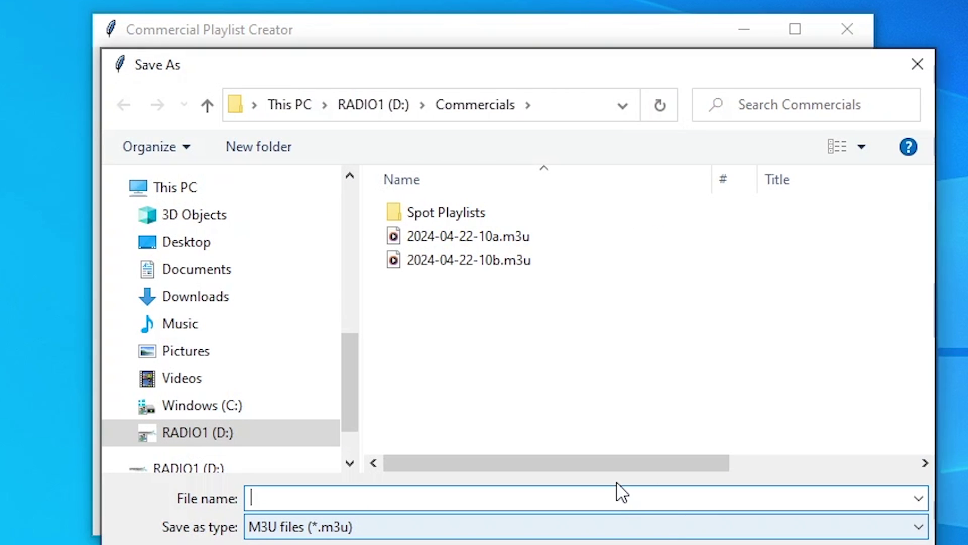
left_click(469, 236)
double_click(336, 498)
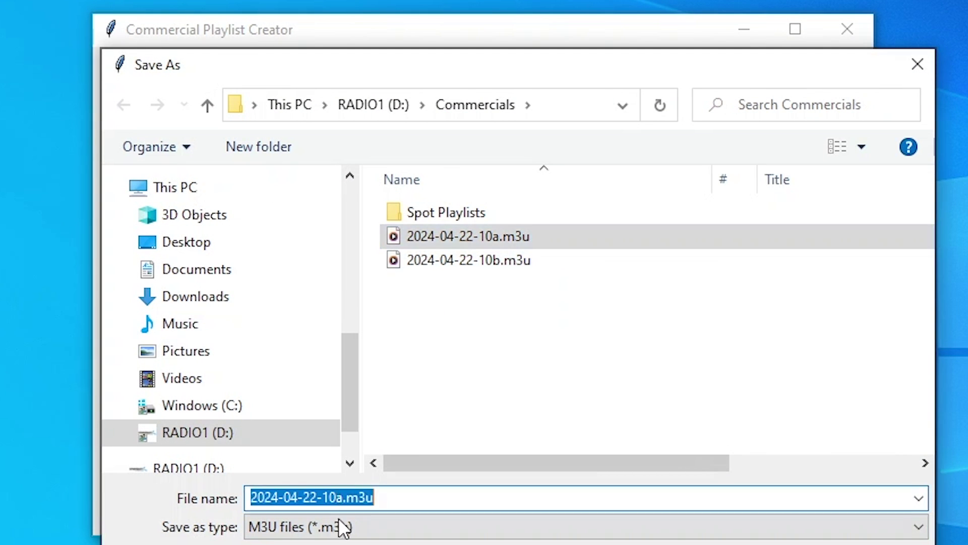
key("Left")
key("Delete")
type("1")
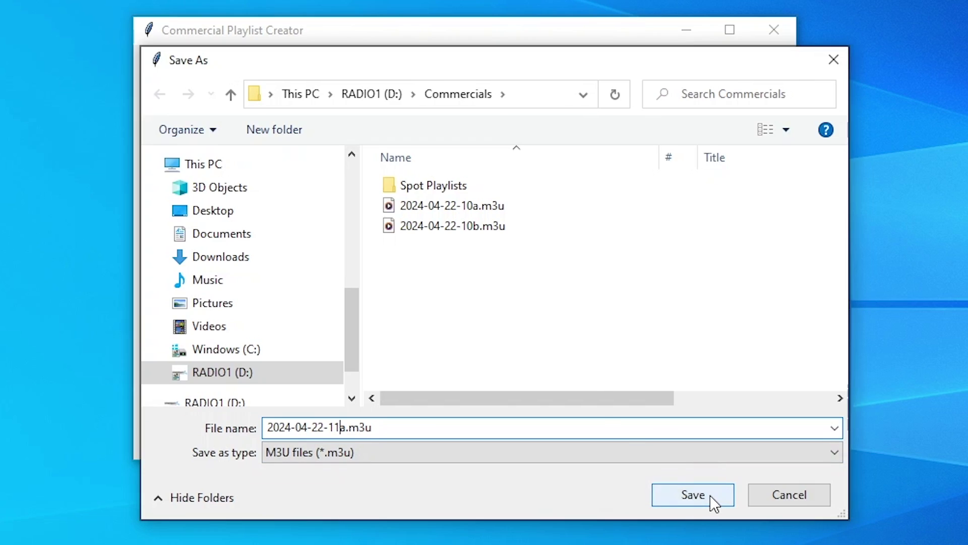
left_click(693, 494)
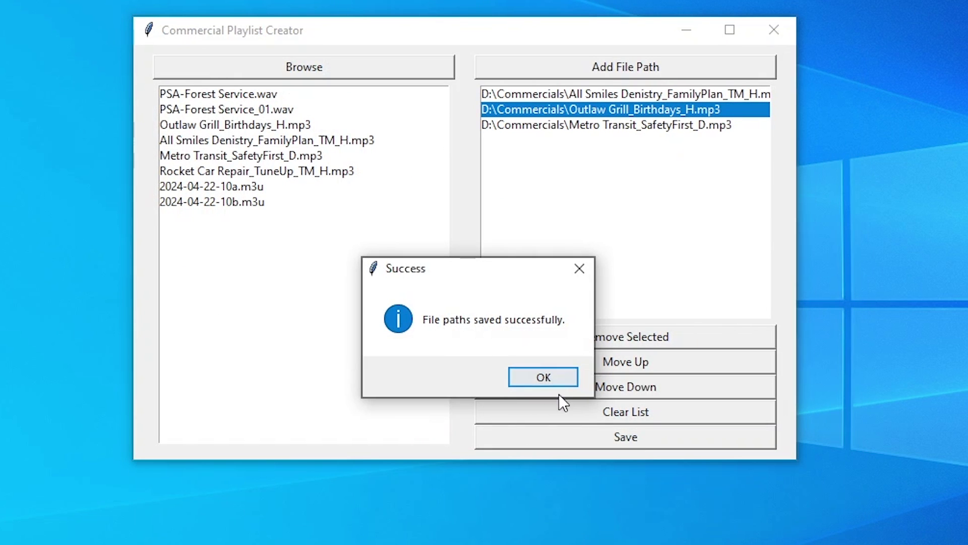
left_click(555, 383)
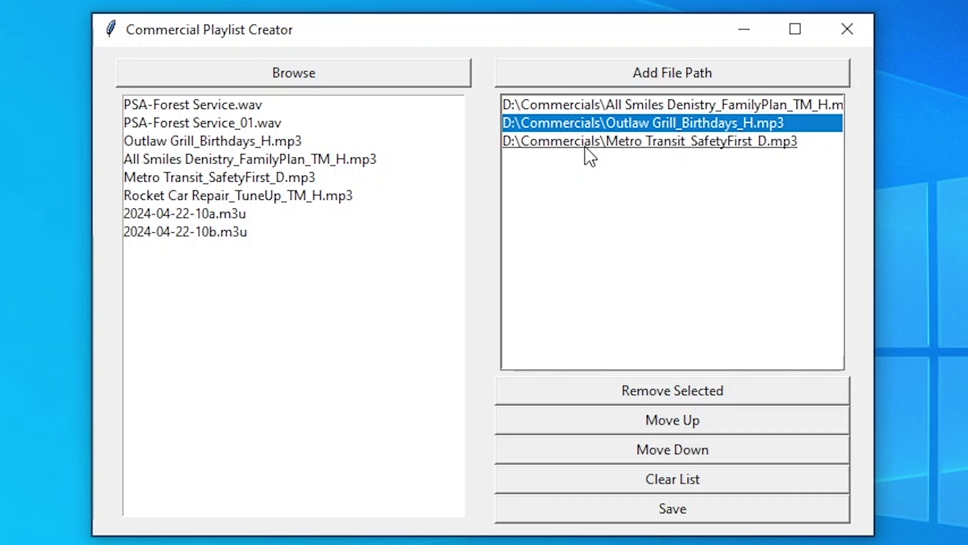
Remove the All Smiles Denistry entry from the playlist and add PSA-Forest Service_01.wav at the end.
left_click(600, 105)
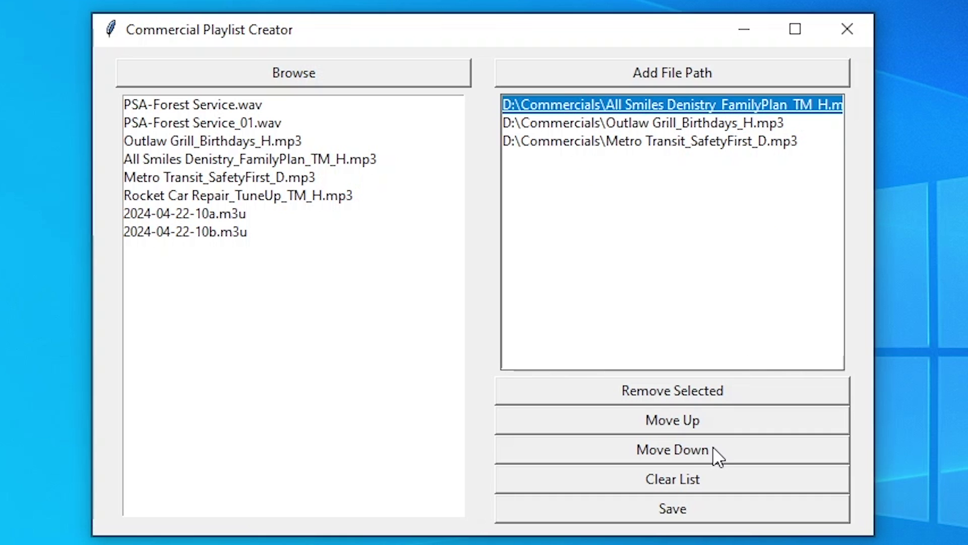
left_click(694, 390)
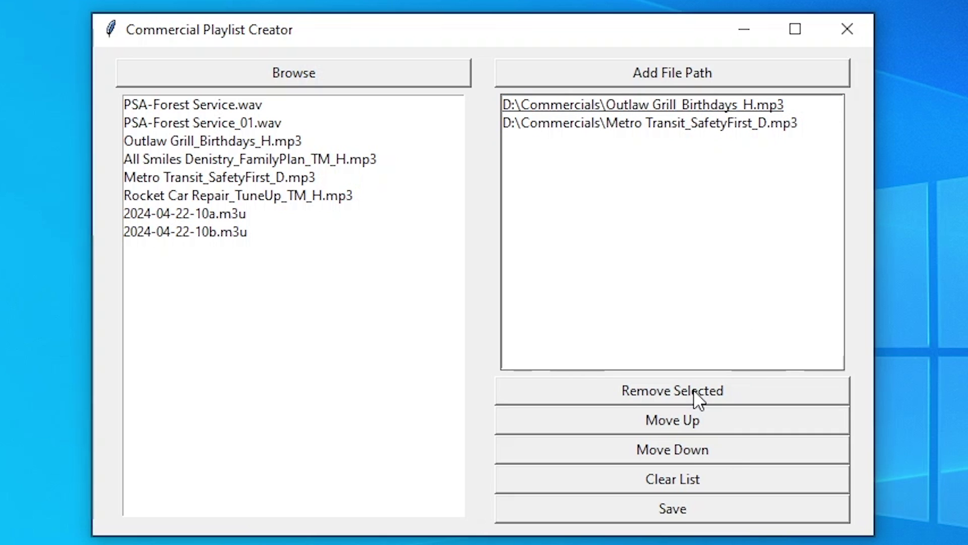
left_click(201, 122)
left_click(600, 78)
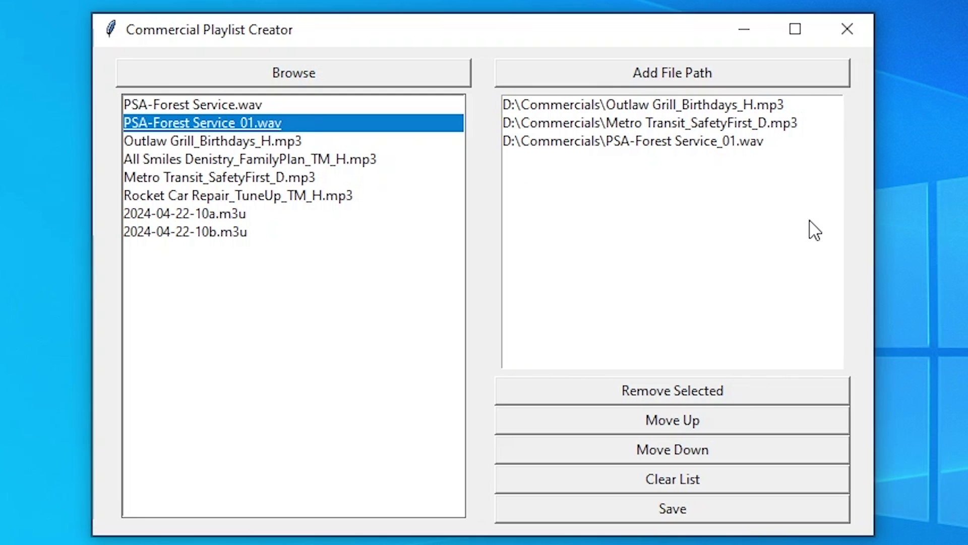
left_click(701, 514)
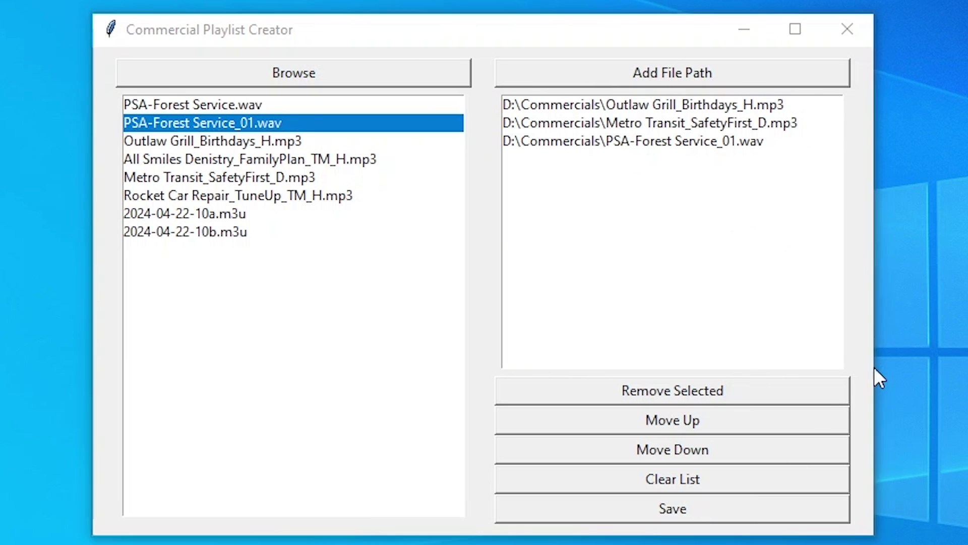
left_click(489, 286)
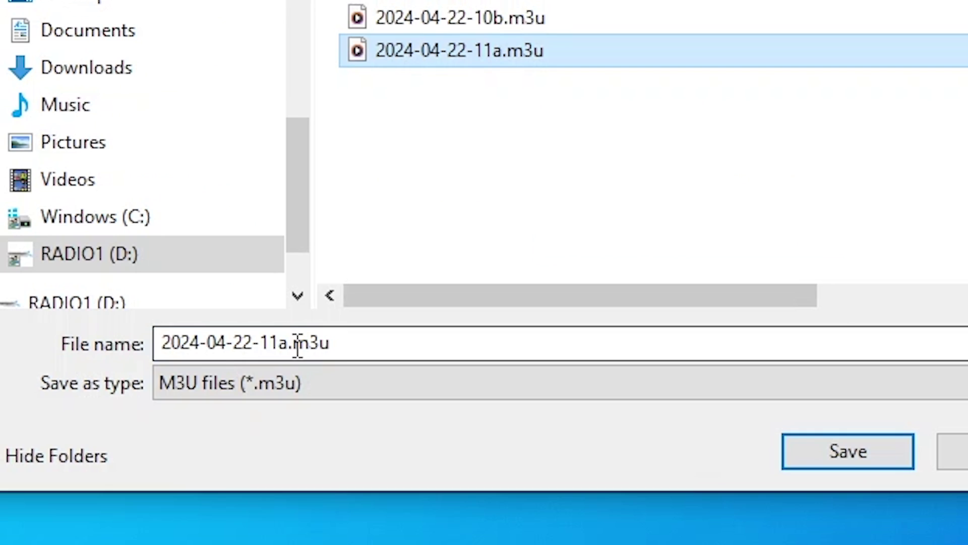
double_click(343, 495)
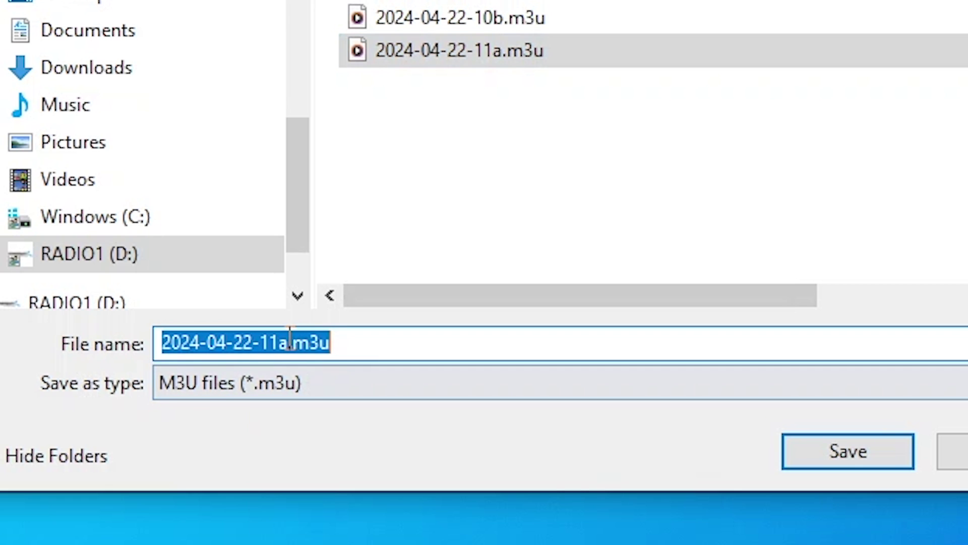
left_click(290, 343)
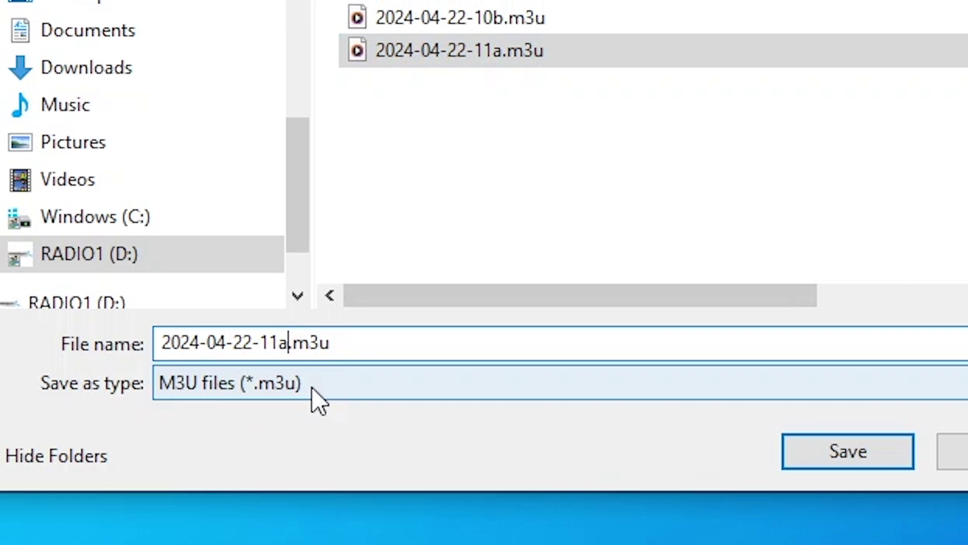
key("BackSpace")
type("b")
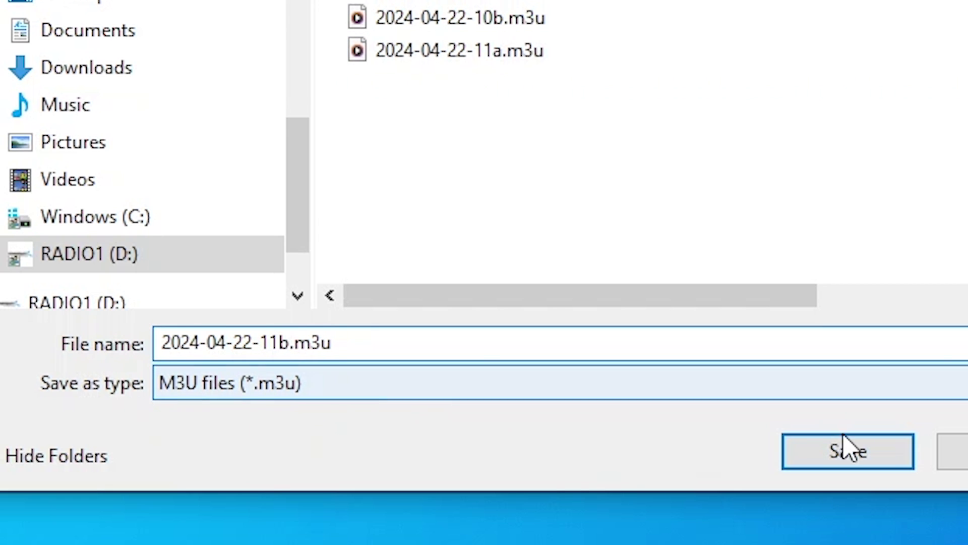
left_click(842, 450)
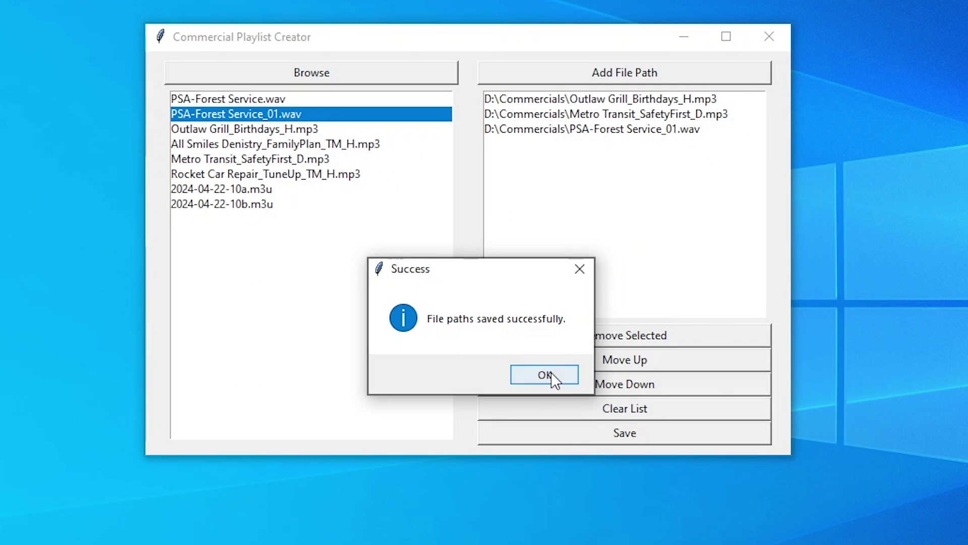
left_click(551, 373)
left_click(691, 473)
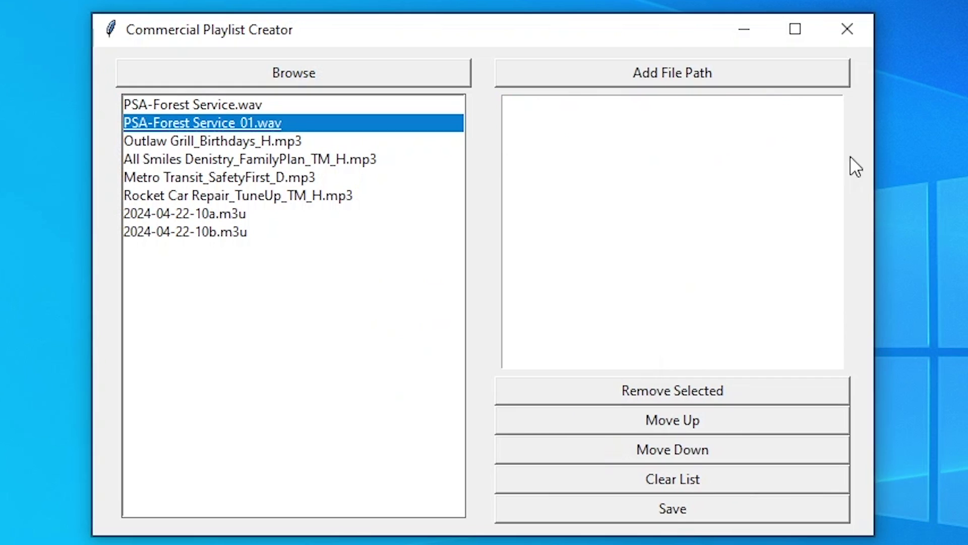
Build a new playlist from Rocket Car Repair_TuneUp_TM_H.mp3, Outlaw Grill_Birthdays_H.mp3 and All Smiles Denistry_FamilyPlan_TM_H.mp3, in that order.
left_click(250, 197)
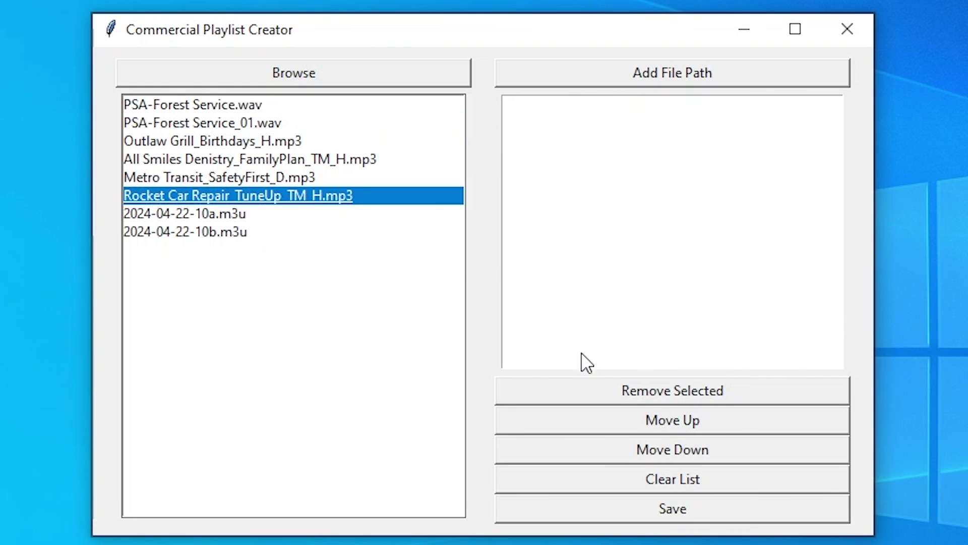
left_click(680, 81)
left_click(348, 145)
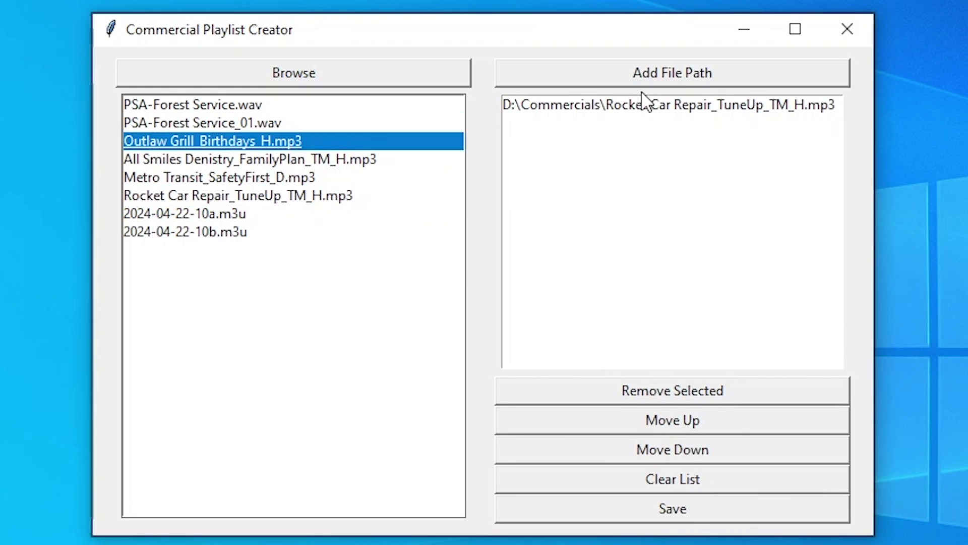
left_click(648, 81)
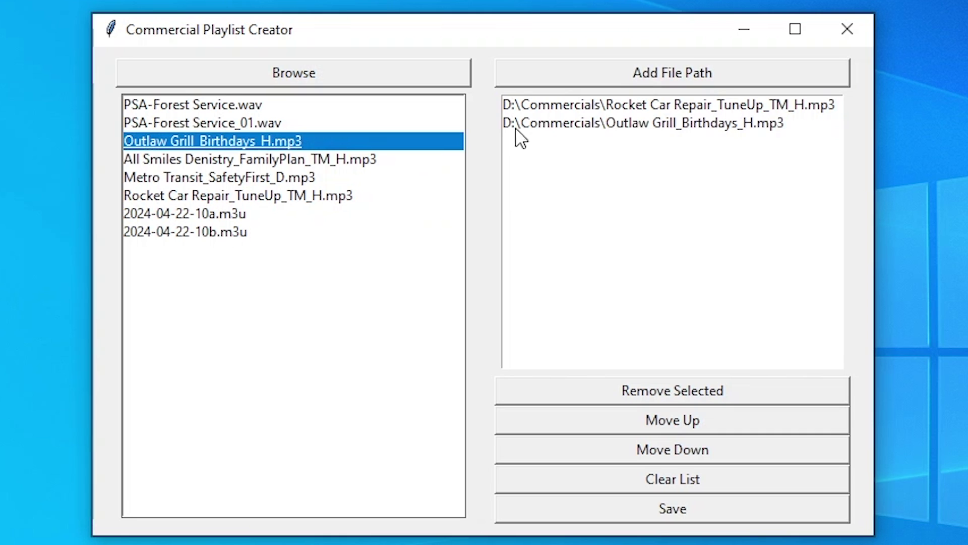
left_click(312, 200)
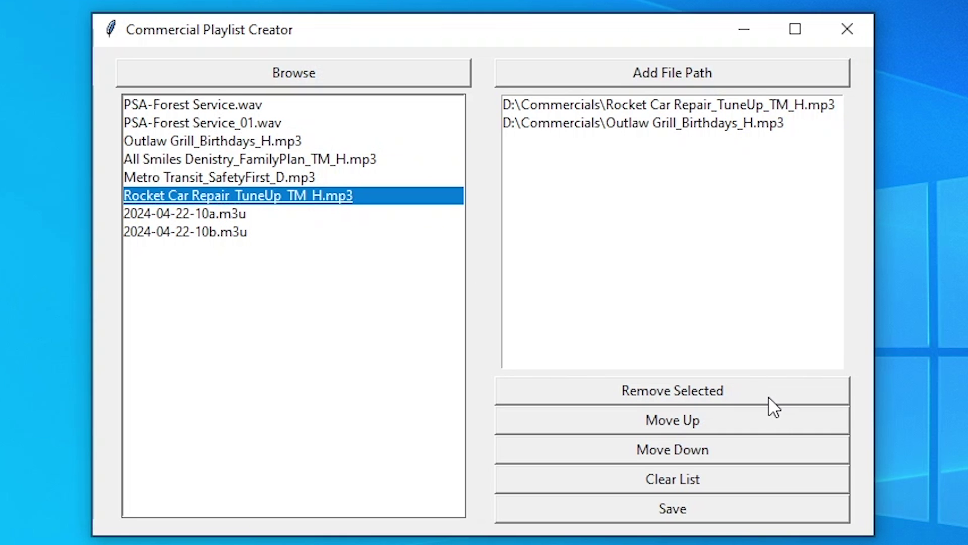
left_click(277, 161)
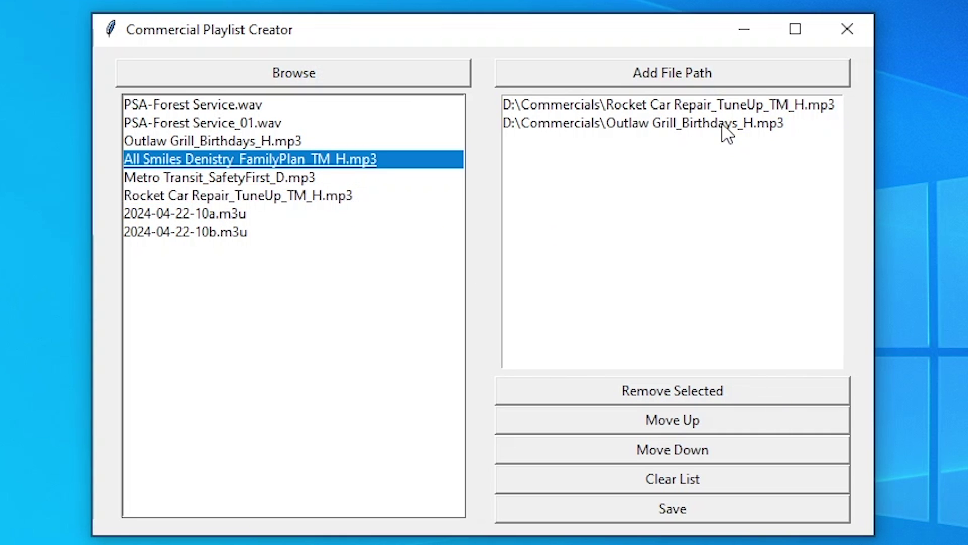
left_click(686, 71)
left_click(696, 508)
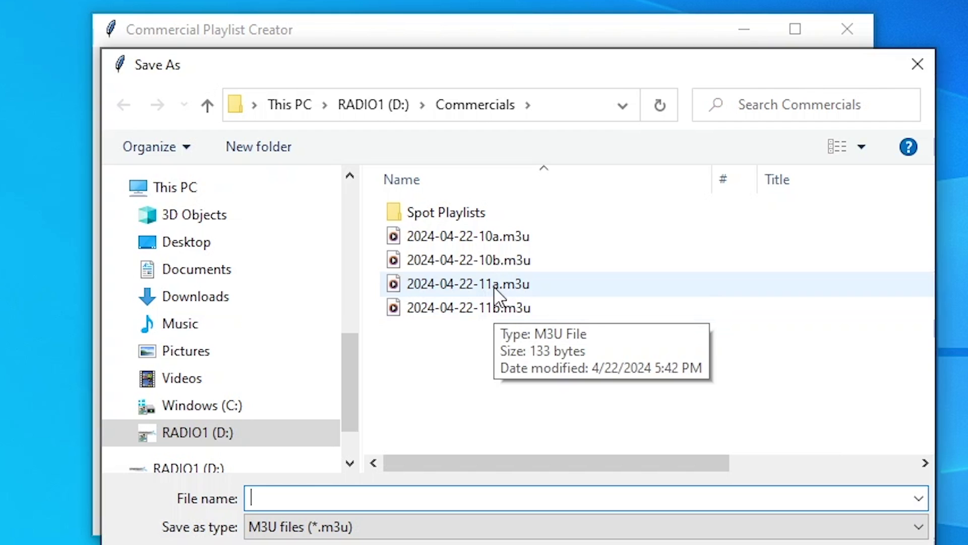
left_click(495, 236)
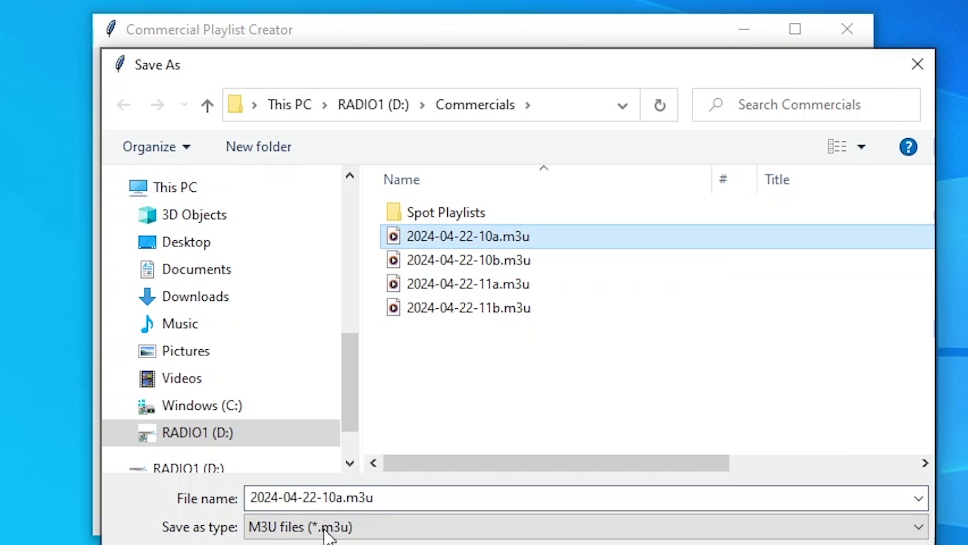
left_click(340, 500)
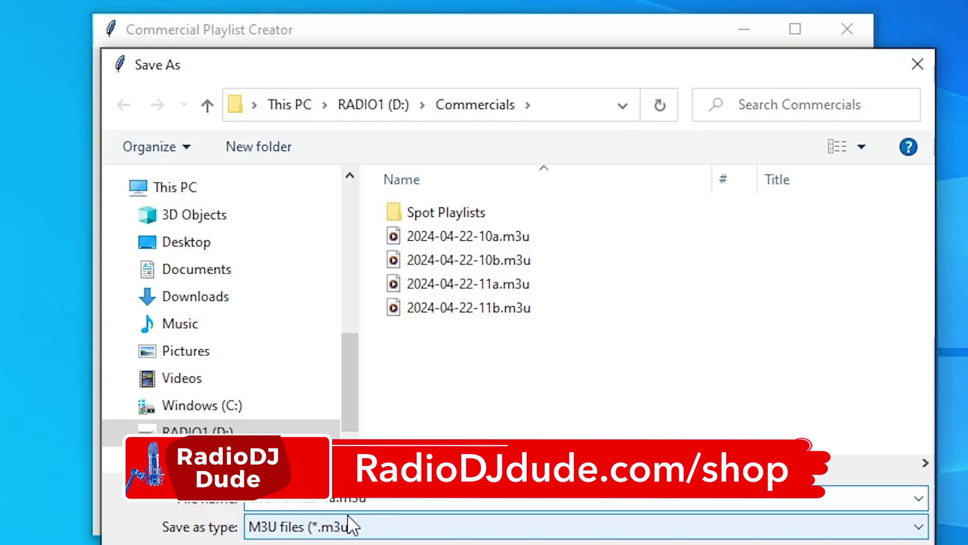
type("2")
key("Delete")
type("p")
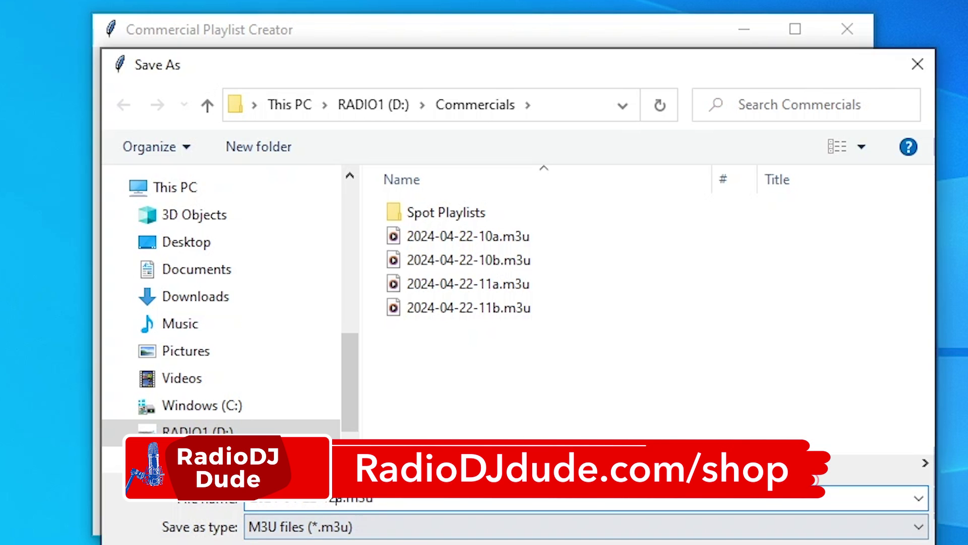
key("Return")
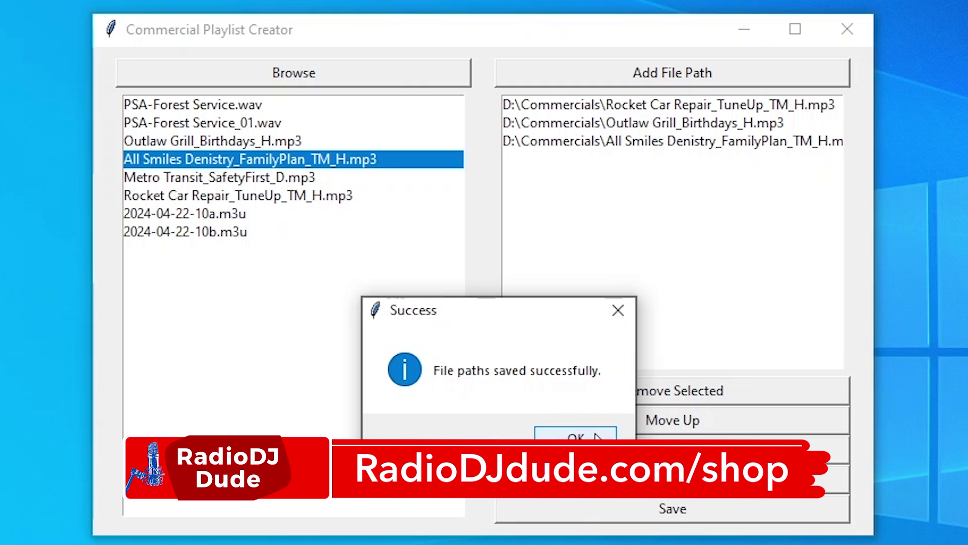
key("Return")
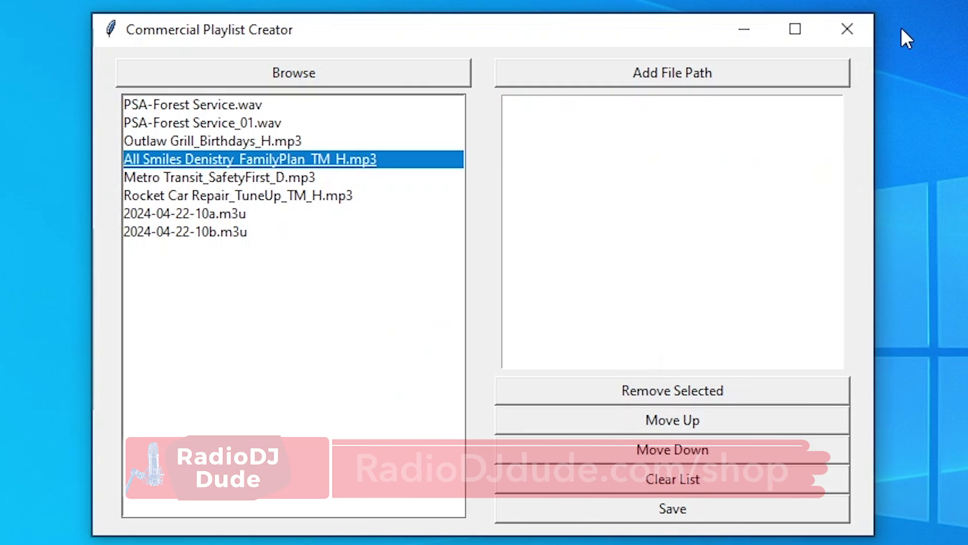
left_click(858, 32)
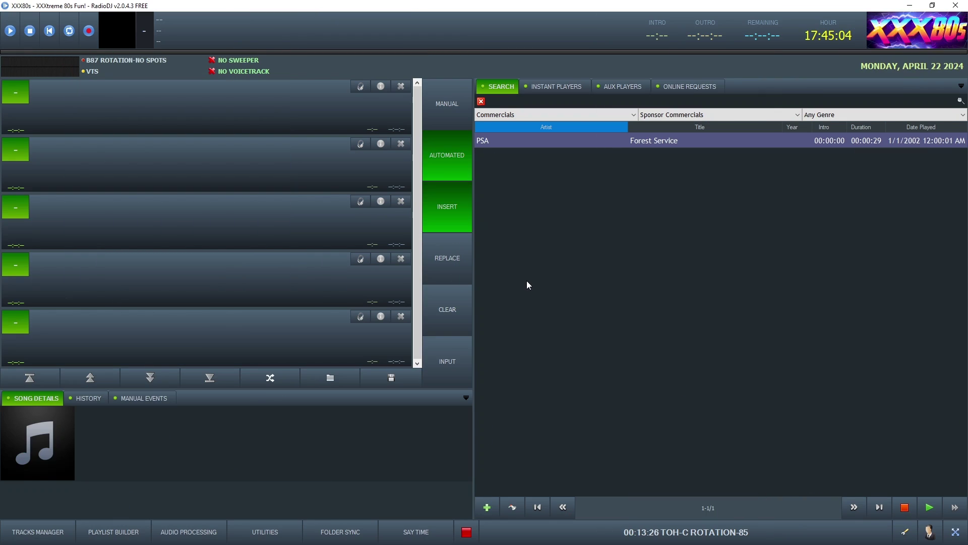
Switch to RadioDJ, display the individual events and create a new event named Break 1.
left_click(691, 533)
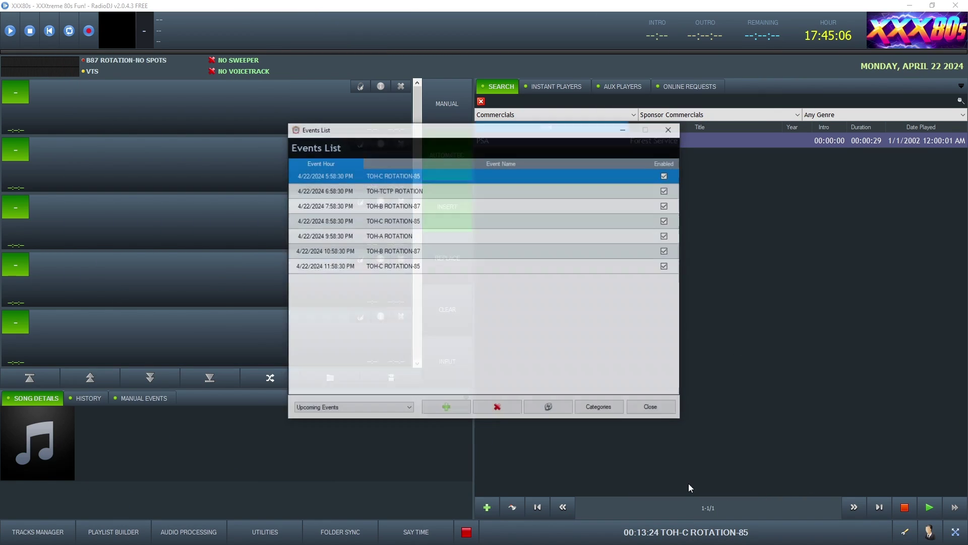
left_click(370, 408)
left_click(352, 432)
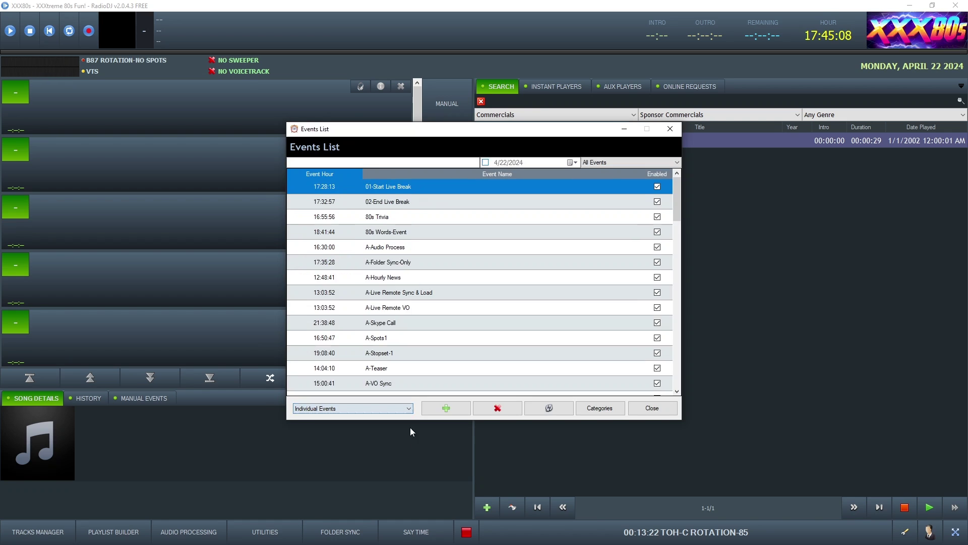
left_click(433, 507)
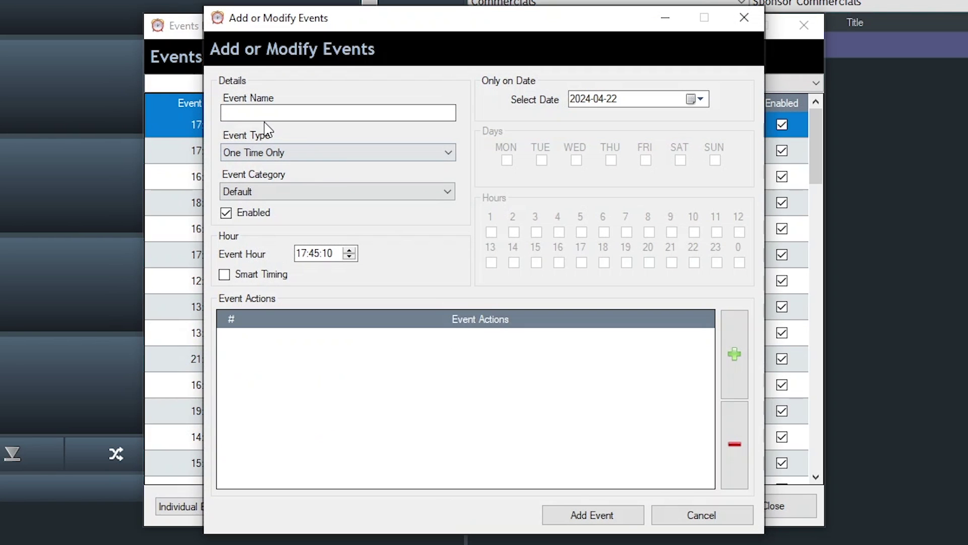
type("Break")
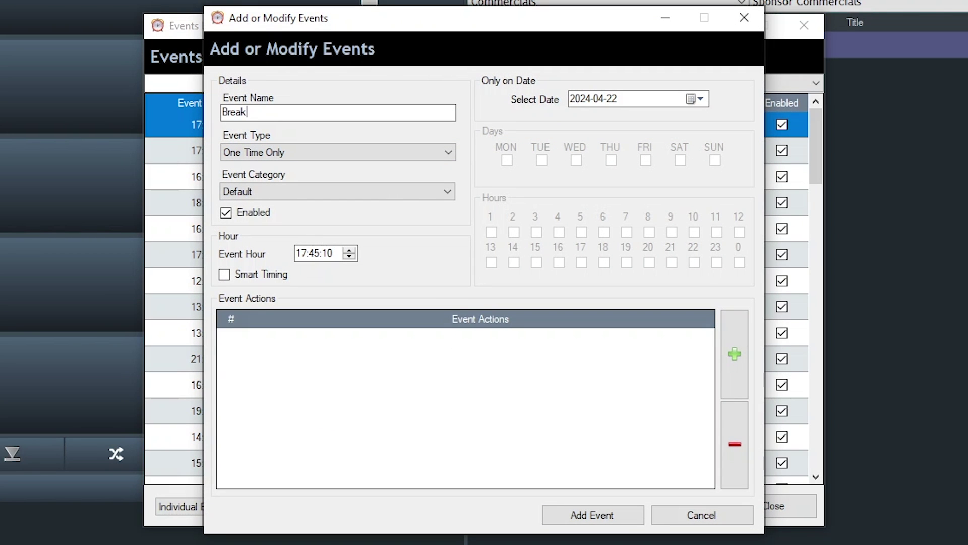
type(" 1")
Configure the event as Repeat by Day and Hour at minute 22 with Smart Timing, and change its type to Manual Event.
key("Tab")
key("Down")
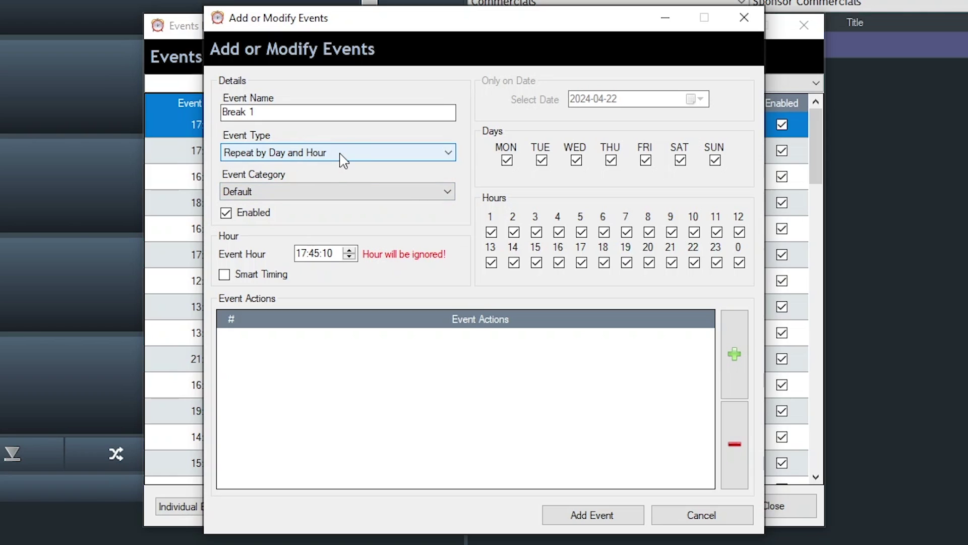
left_click(314, 253)
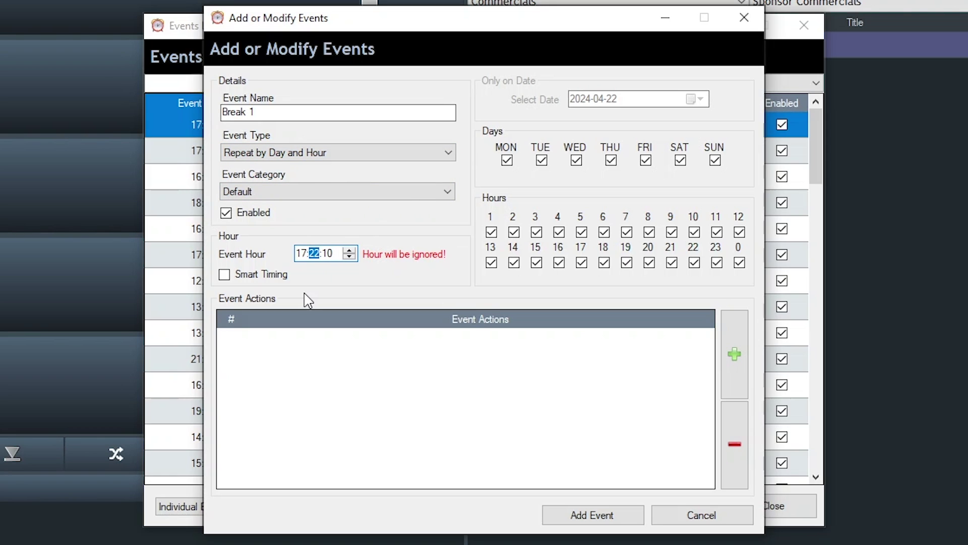
key("Tab")
key("space")
left_click(326, 154)
left_click(281, 203)
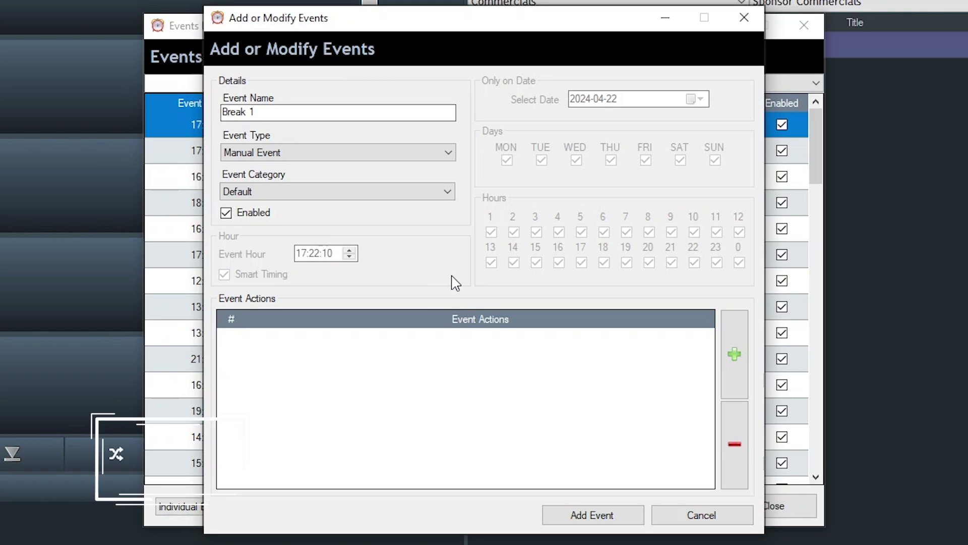
Add a Load M3U Playlist By Date Mask action for D:\Commercials\Spot Playlists with the argument yyy-MM-dd-HHa and save the Break 1 event.
left_click(735, 354)
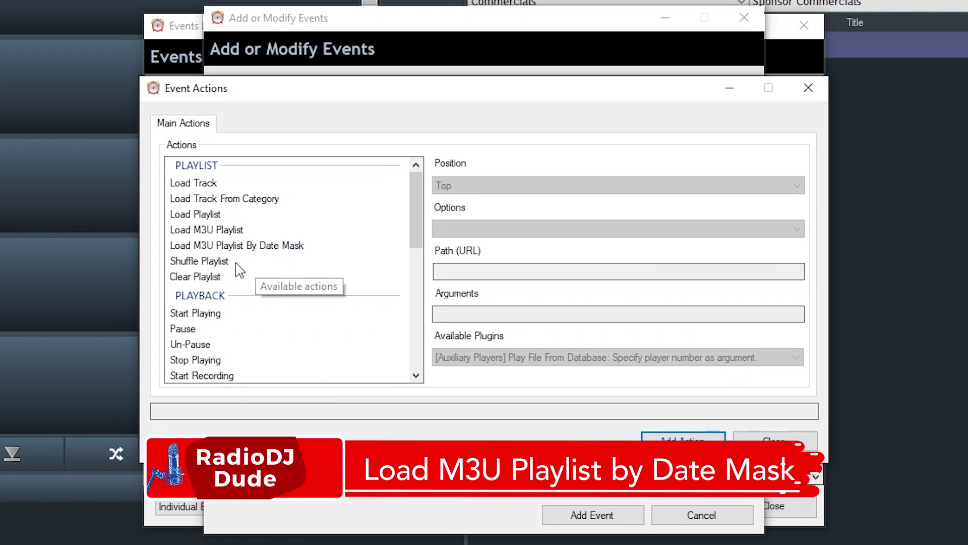
left_click(214, 247)
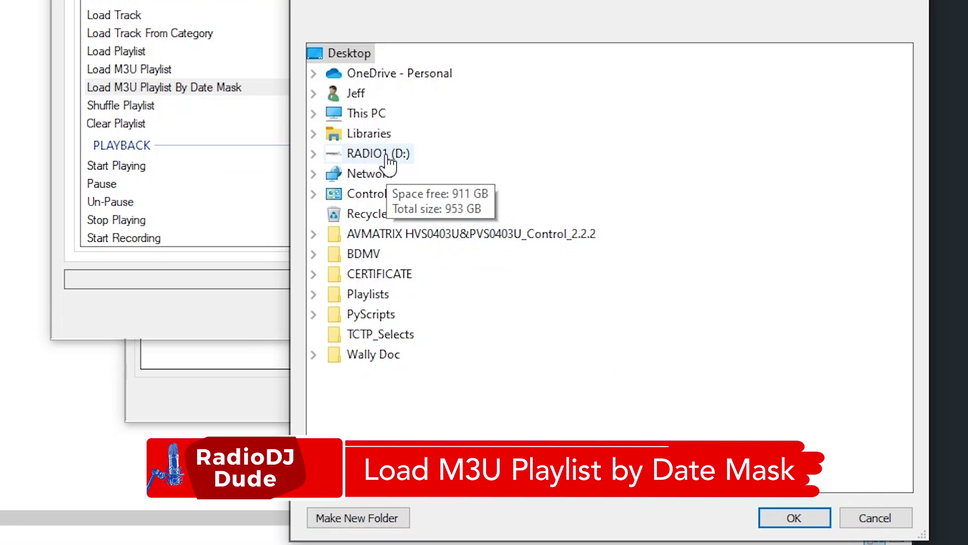
left_click(388, 155)
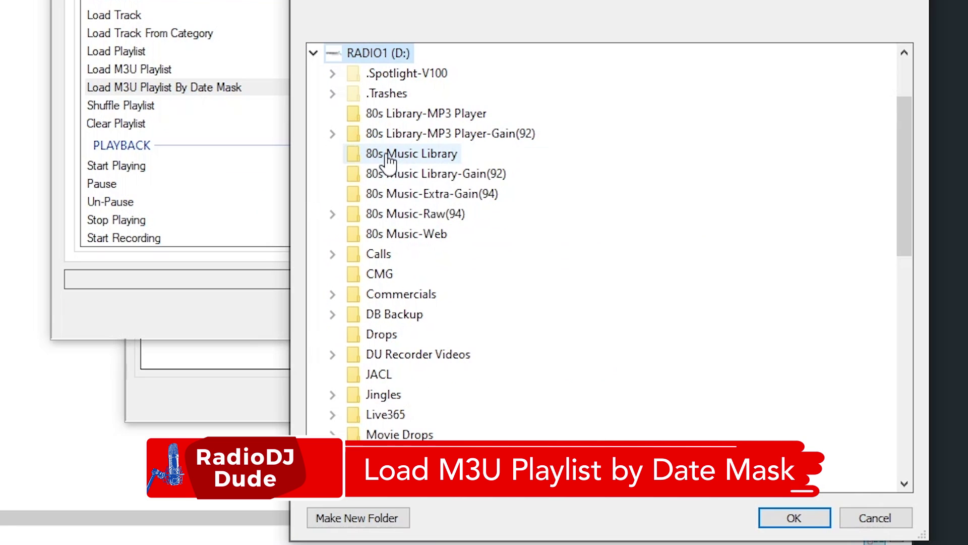
left_click(401, 293)
scroll(451, 297, "up", 2)
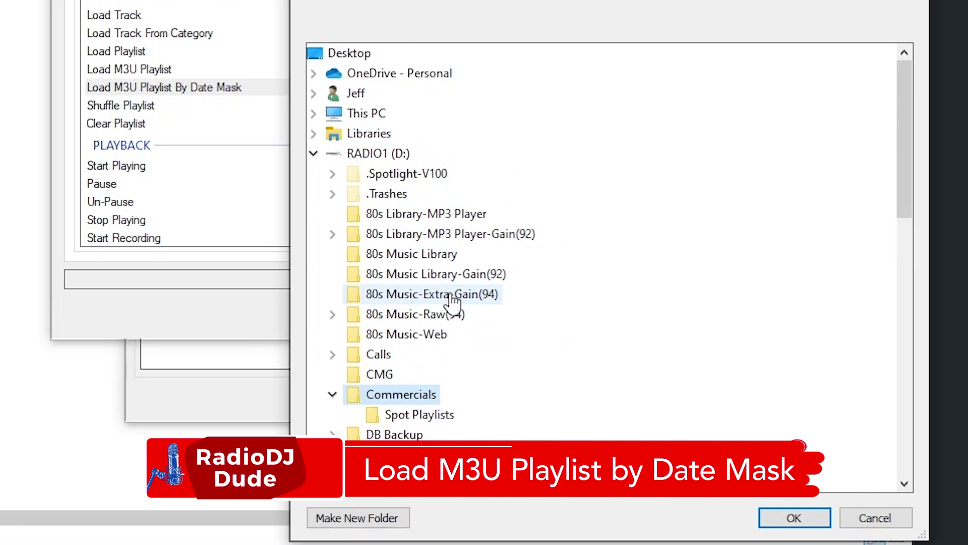
left_click(433, 415)
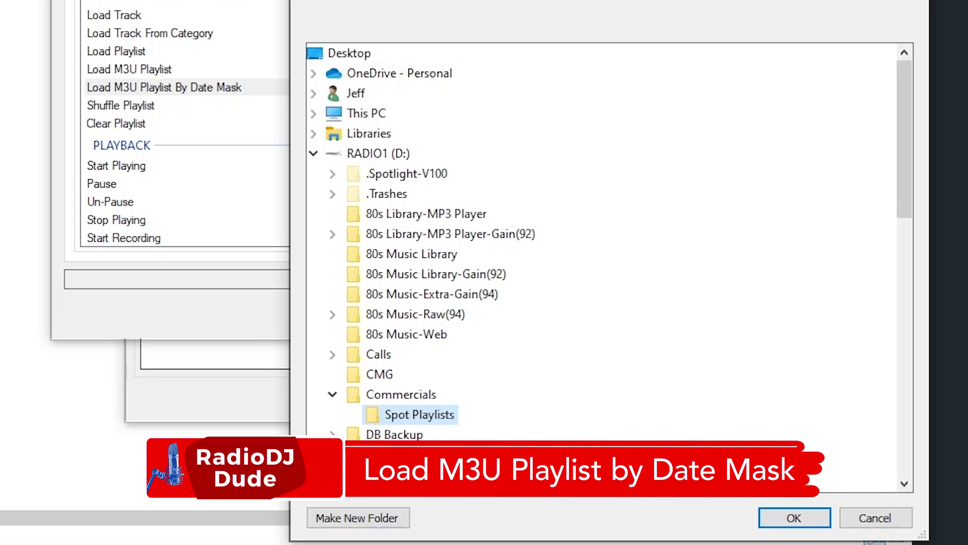
left_click(815, 523)
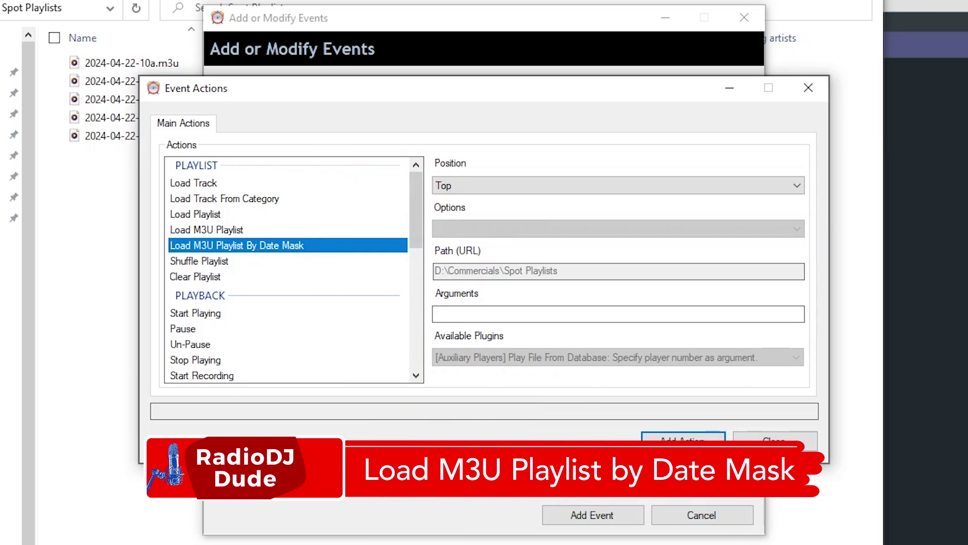
left_click(682, 439)
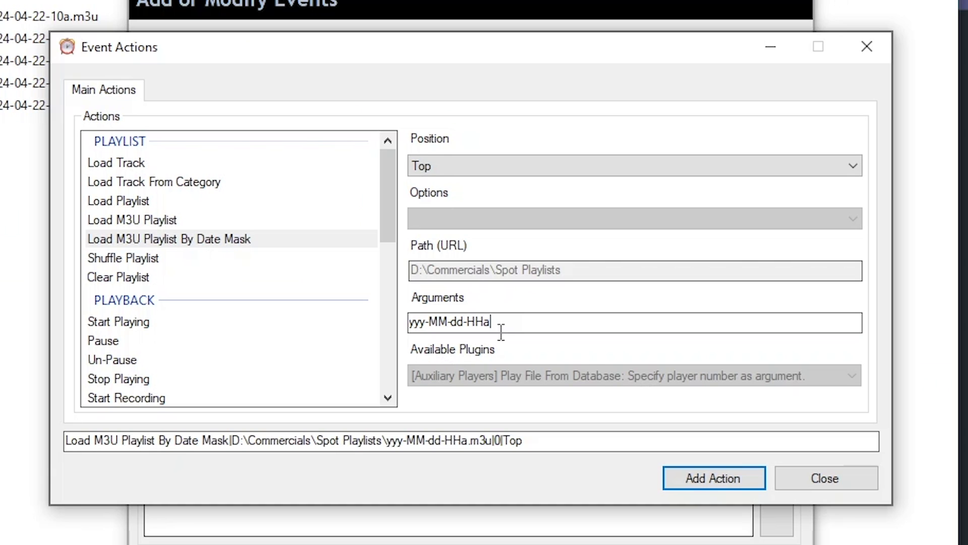
left_click(713, 479)
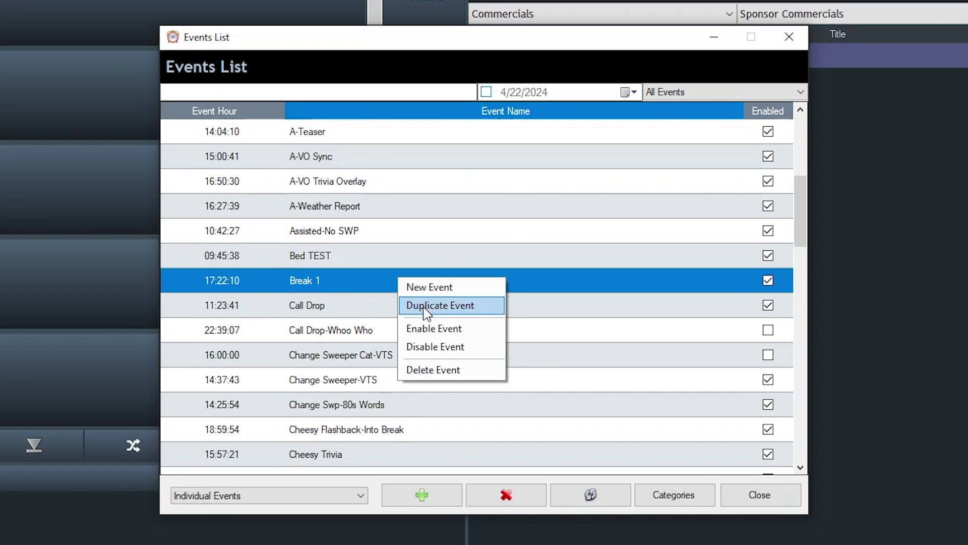
Duplicate the Break 1 event and rename the copy to Break 2.
left_click(425, 306)
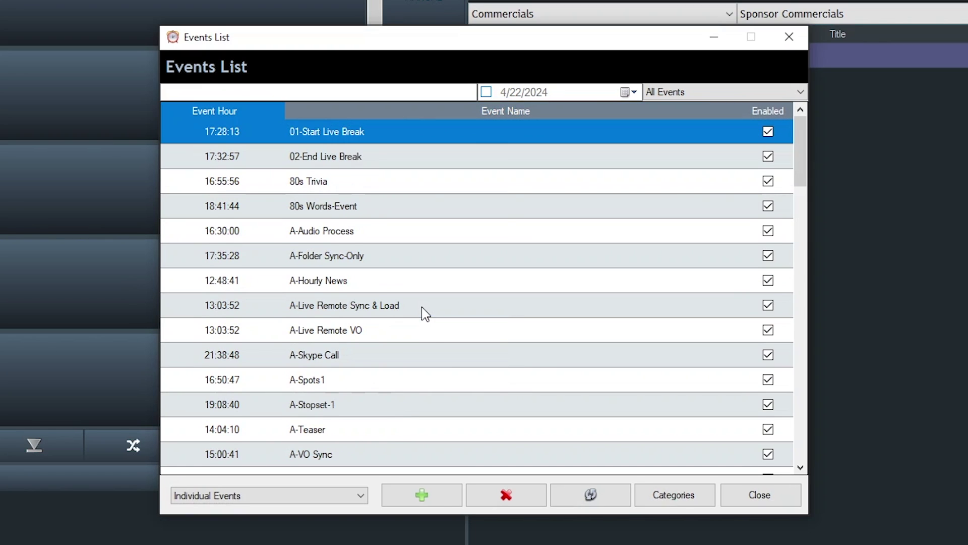
scroll(421, 307, "down", 4)
double_click(404, 303)
left_click(271, 120)
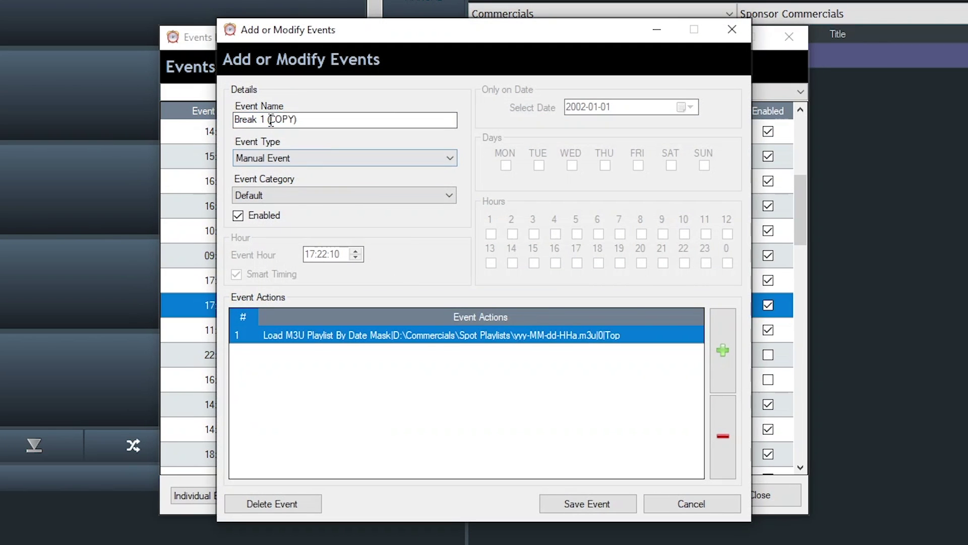
key("BackSpace")
key("BackSpace")
key("BackSpace")
key("Delete")
key("Delete")
key("Delete")
key("Delete")
key("Delete")
type("2")
Replace the Break 2 action with Load M3U Playlist By Date Mask for D:\Commercials\Spot Playlists using yyy-MM-dd-HHb, and save the event.
left_click(558, 351)
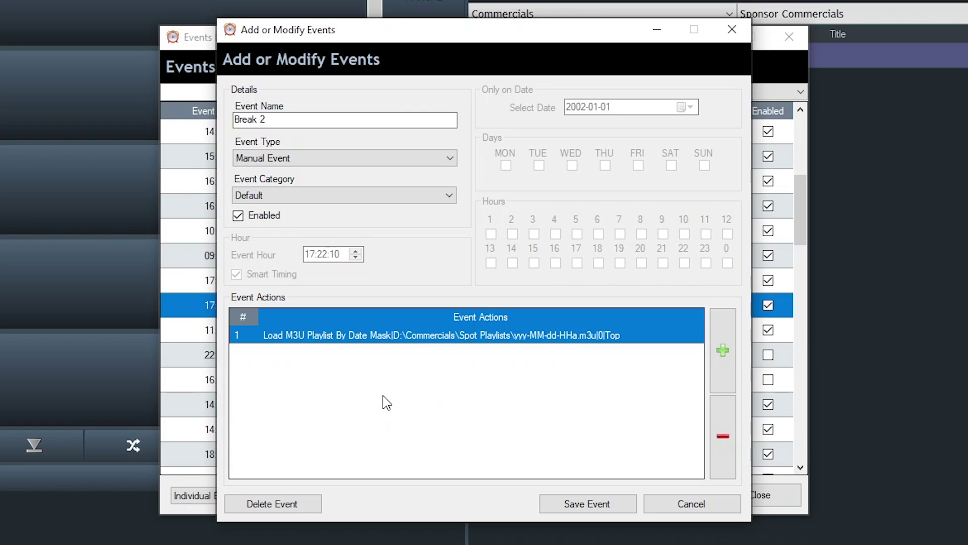
left_click(723, 350)
left_click(277, 247)
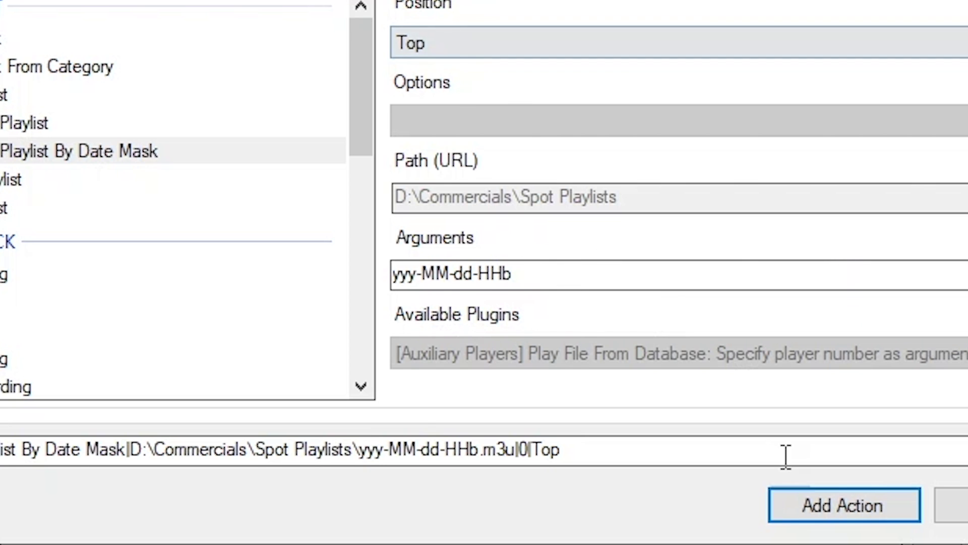
left_click(822, 517)
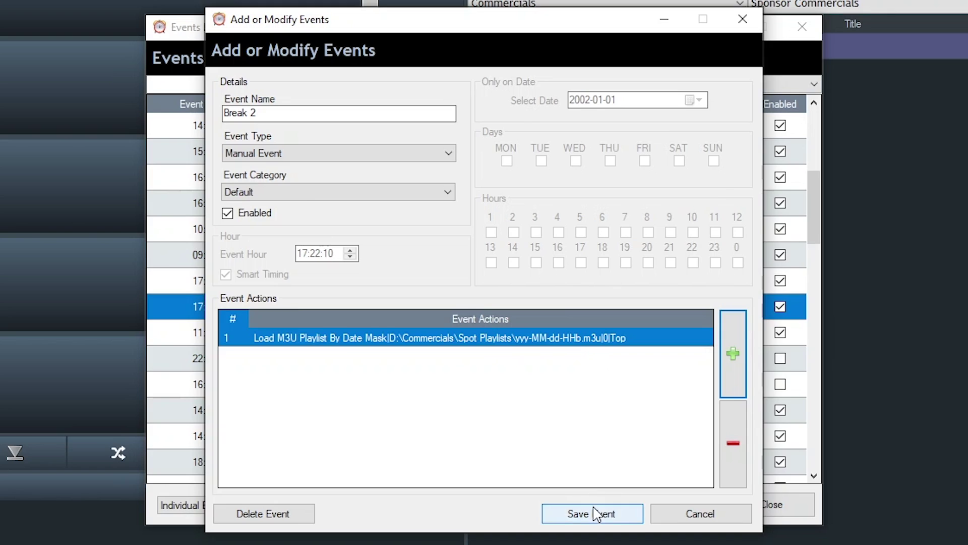
left_click(616, 513)
Refresh the events list and check the Break 1 and Break 2 entries.
left_click(575, 462)
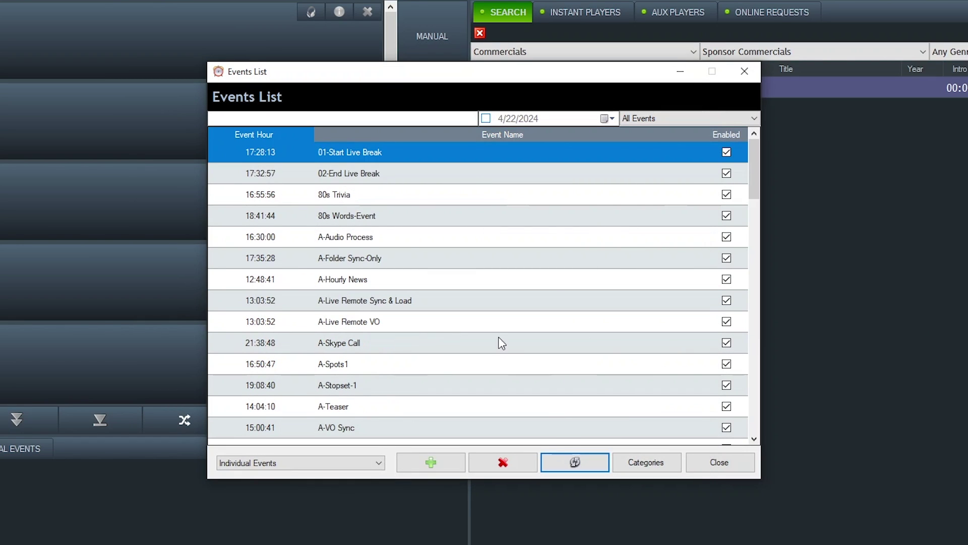
scroll(503, 352, "down", 4)
scroll(506, 357, "down", 1)
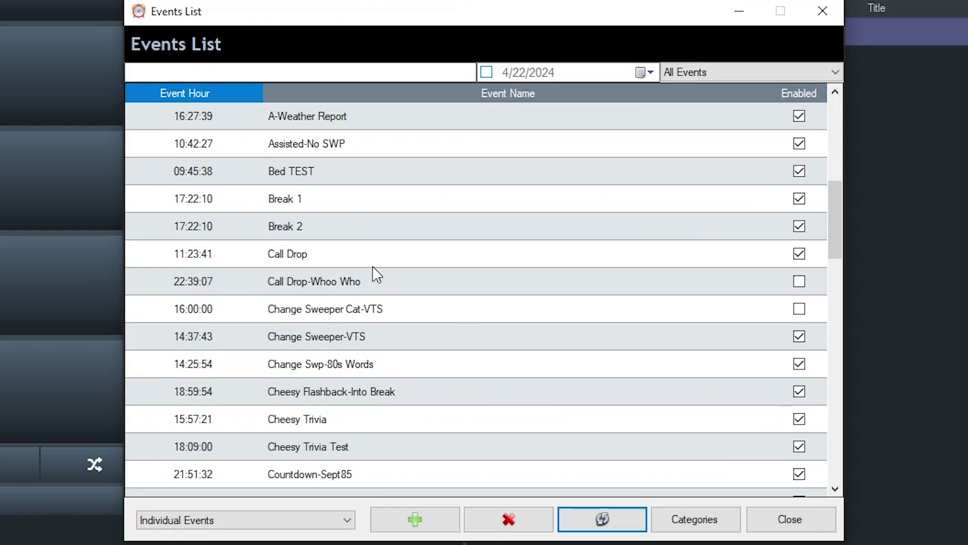
left_click(369, 215)
left_click(374, 240)
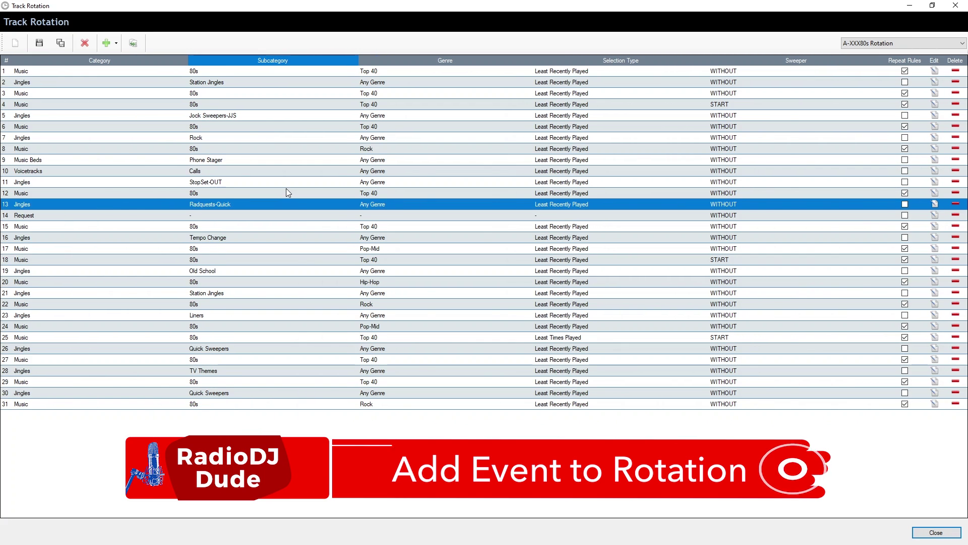
Add a Break 1 manual event to the A-XXX80s rotation and move it directly above the StopSet-OUT jingle.
left_click(208, 160)
left_click(209, 169)
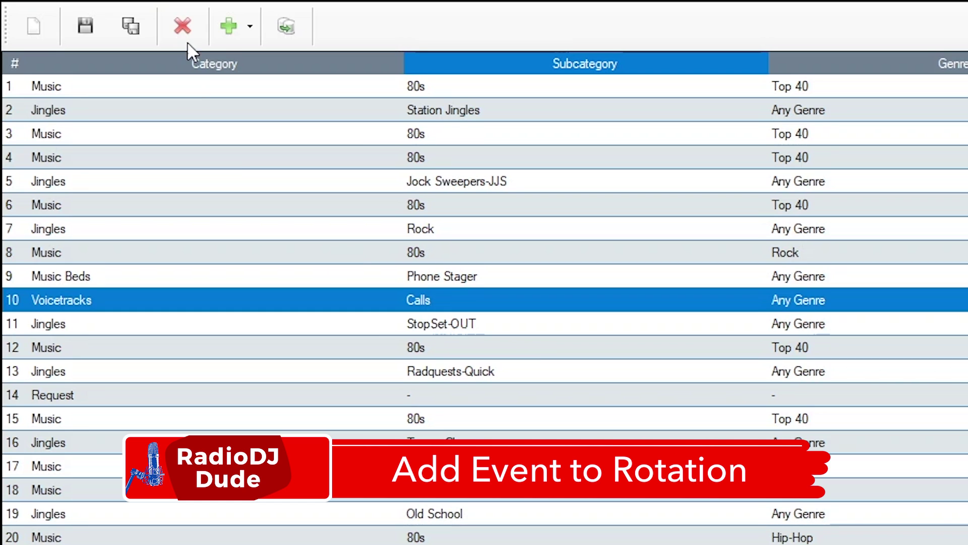
left_click(232, 26)
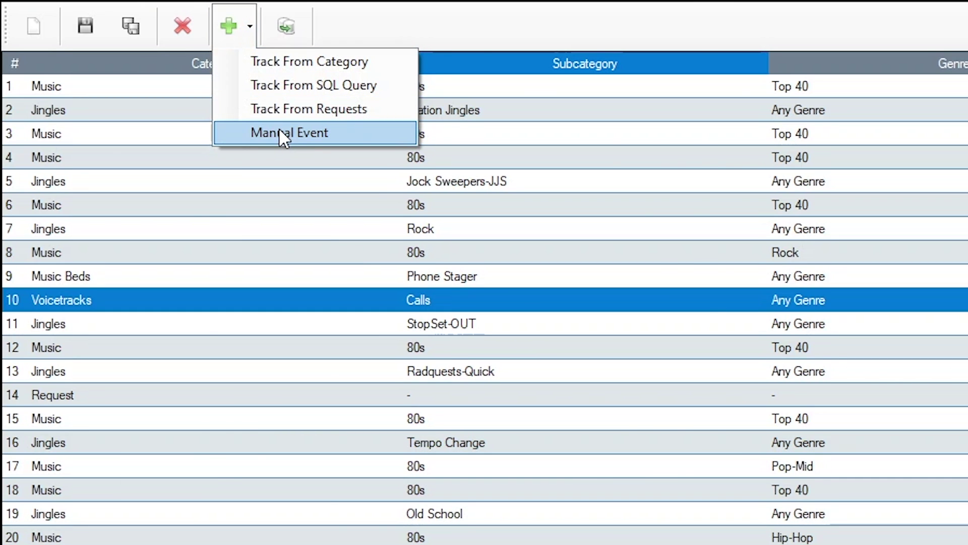
left_click(279, 129)
left_click(332, 228)
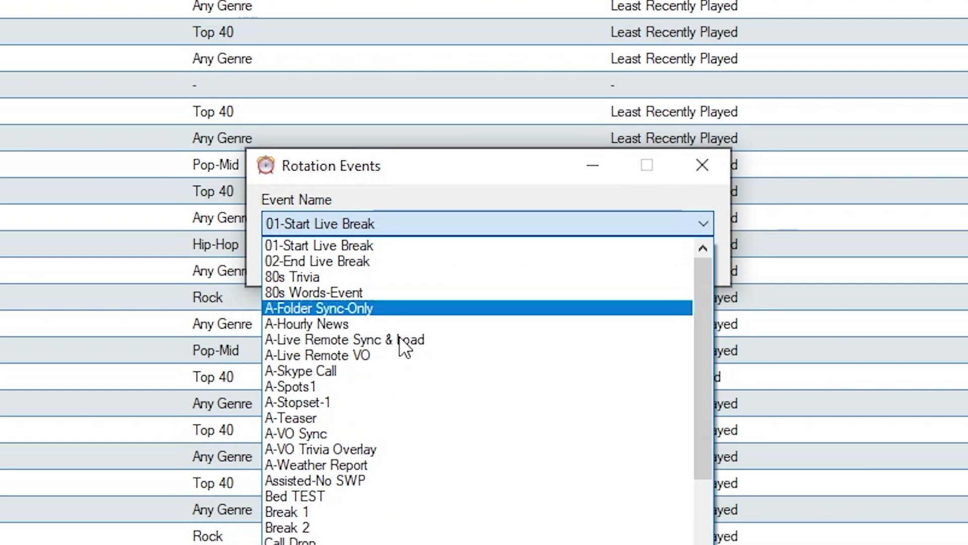
left_click(398, 511)
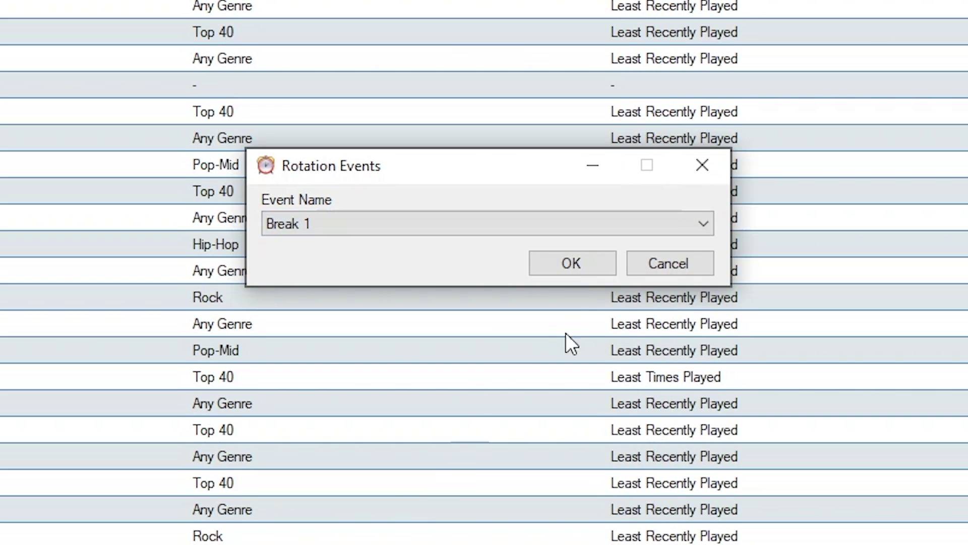
left_click(585, 263)
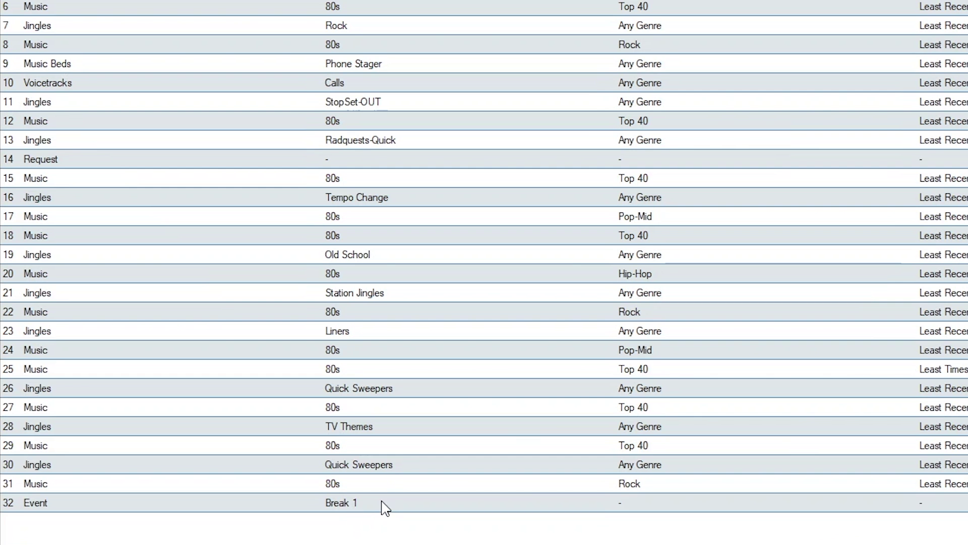
left_click(386, 507)
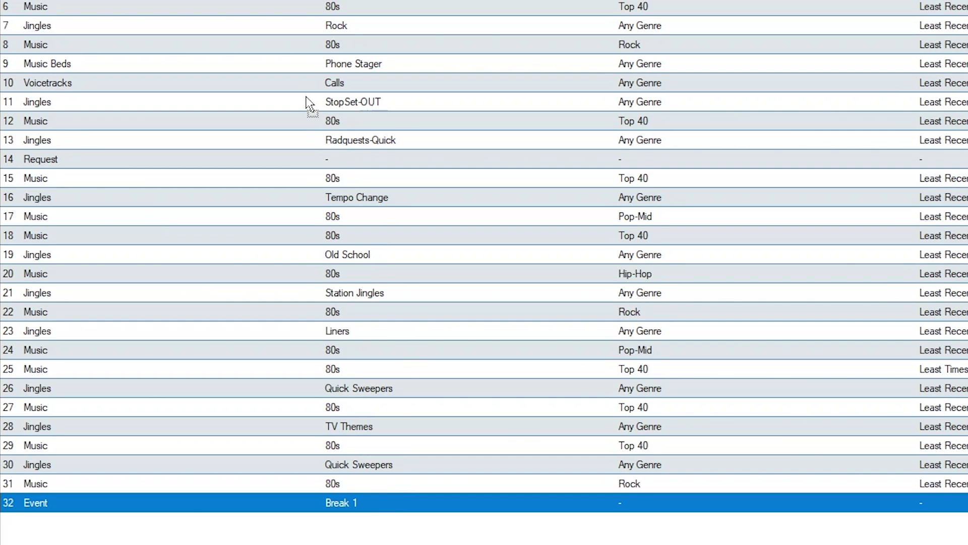
left_click_drag(310, 105, 309, 102)
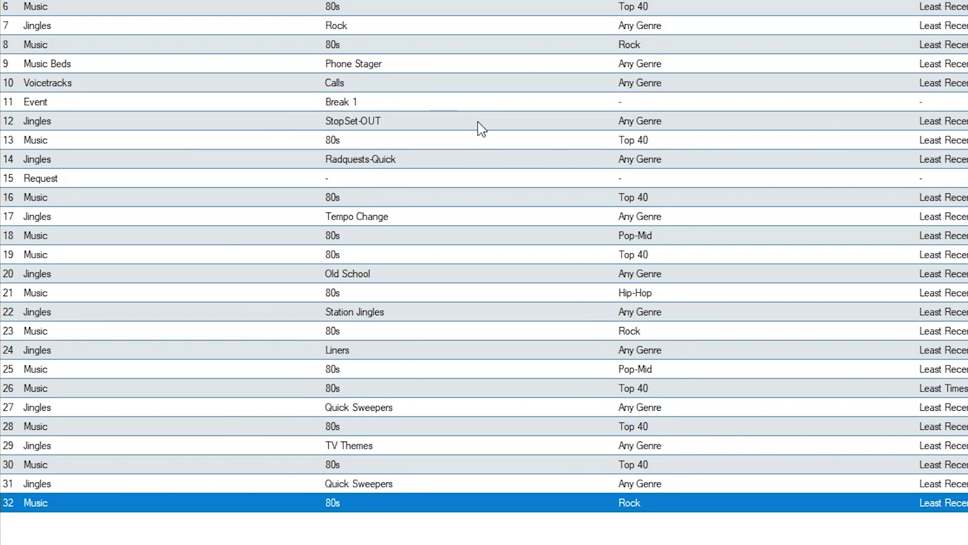
Browse the list of events available for another manual rotation entry and cancel without adding one.
left_click(217, 52)
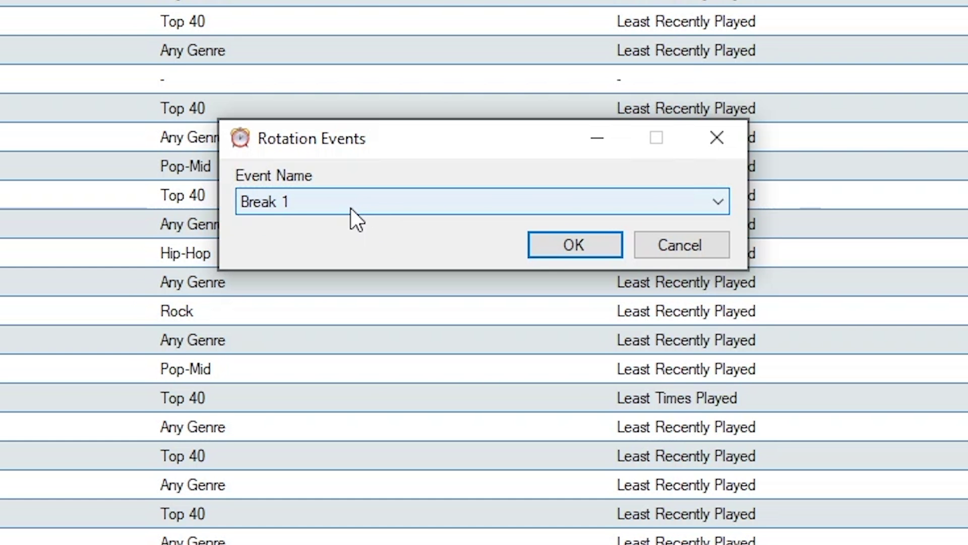
left_click(350, 208)
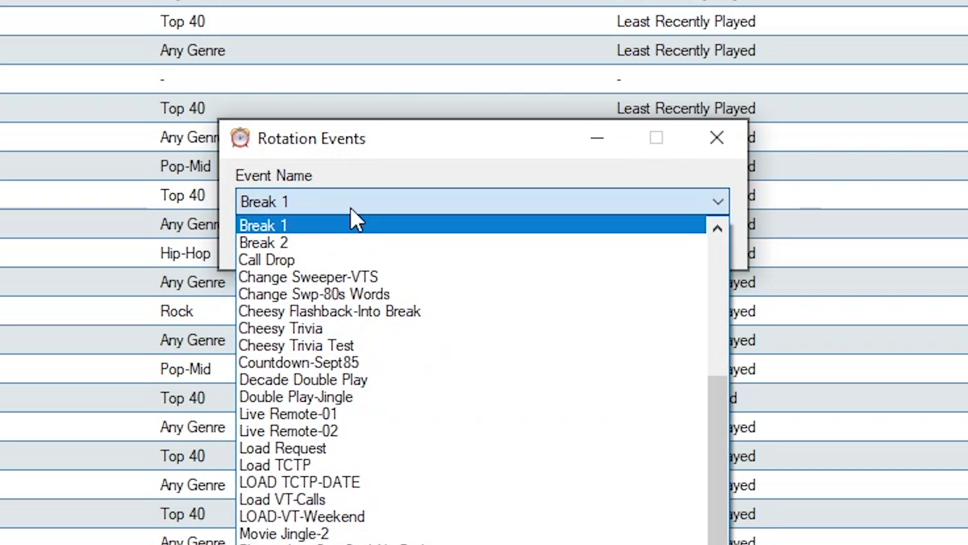
scroll(481, 429, "down", 4)
scroll(484, 432, "up", 10)
scroll(480, 421, "down", 1)
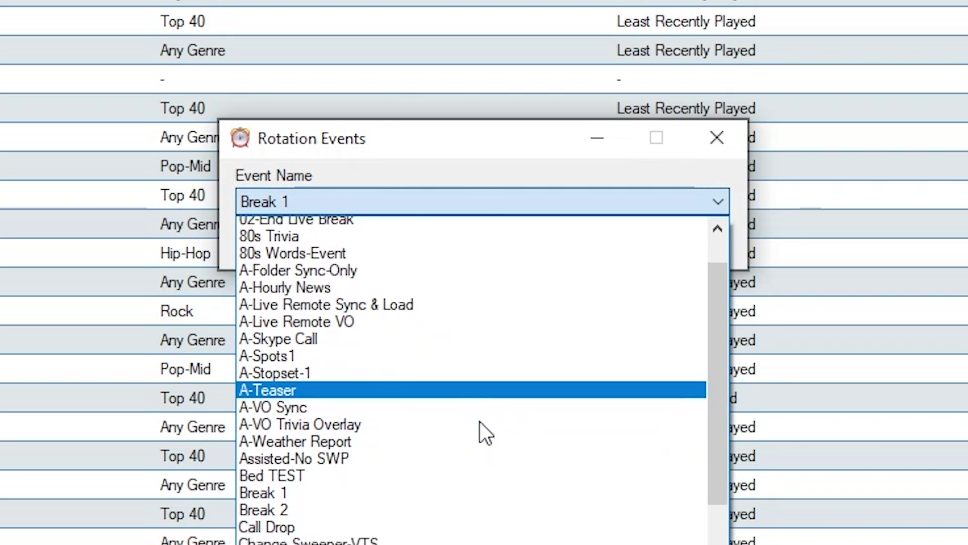
scroll(480, 421, "down", 9)
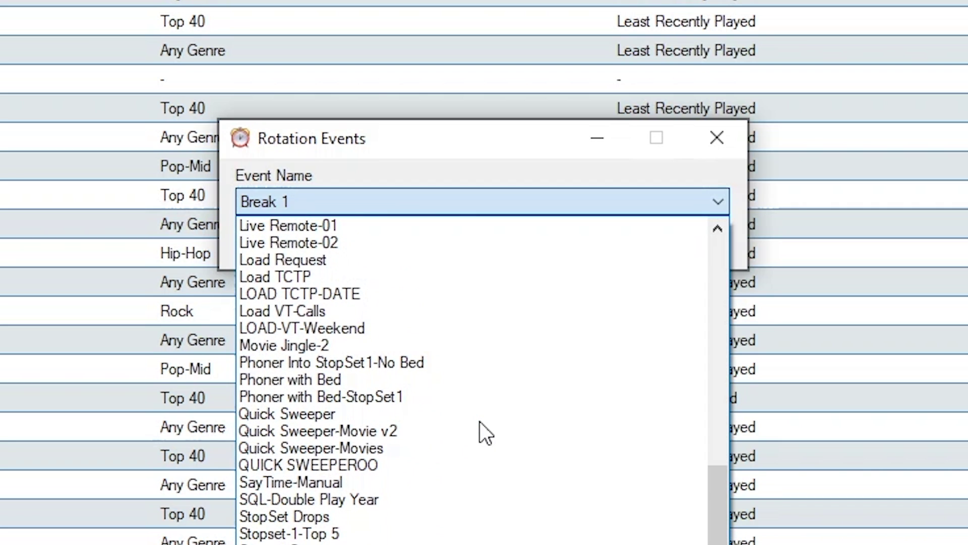
left_click(291, 192)
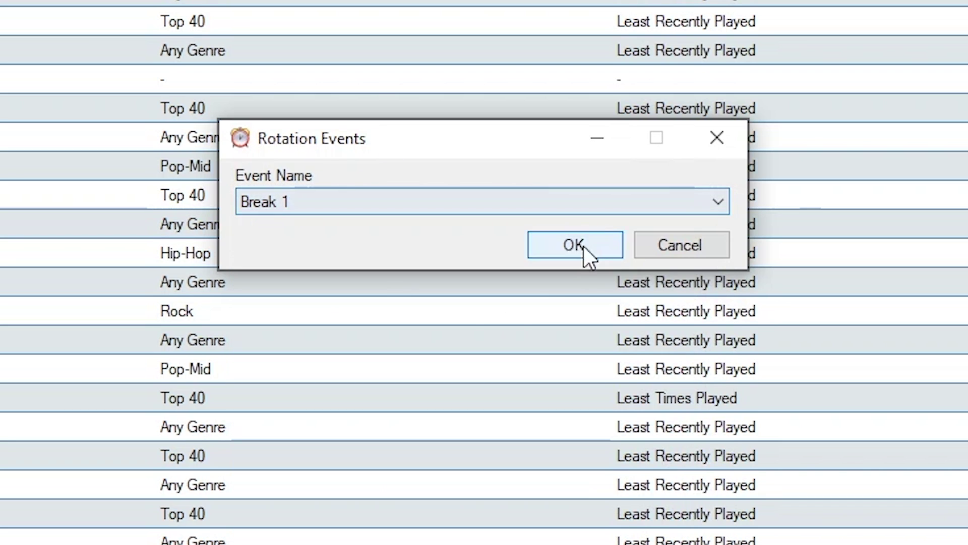
left_click(688, 238)
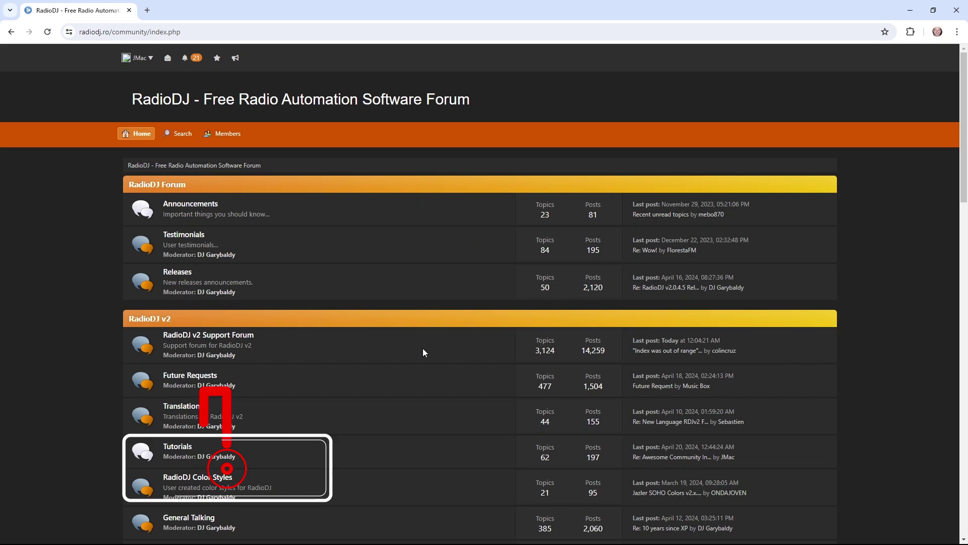
Switch to Google Chrome and open the "How to schedule radio commercials." topic on the RadioDJ forum's Tutorials board.
scroll(424, 352, "down", 2)
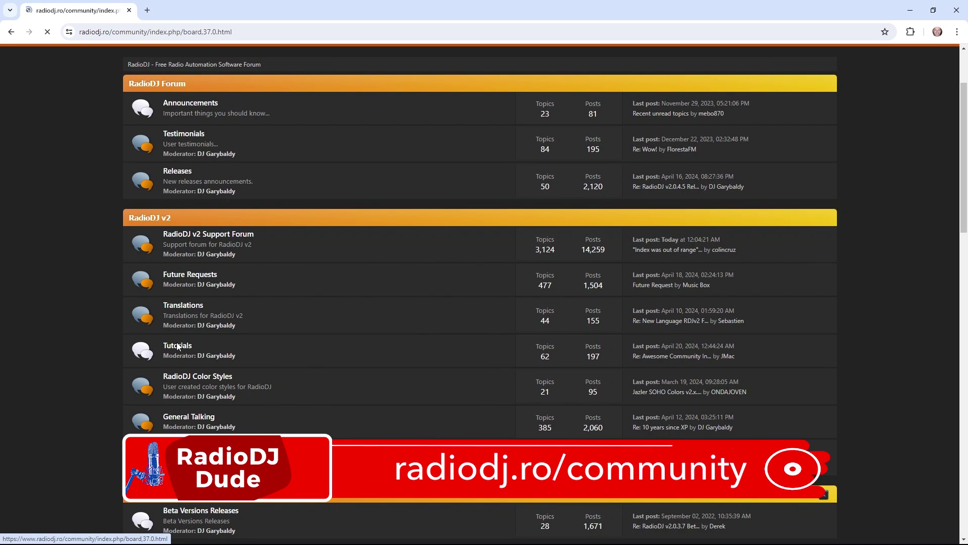
left_click(175, 346)
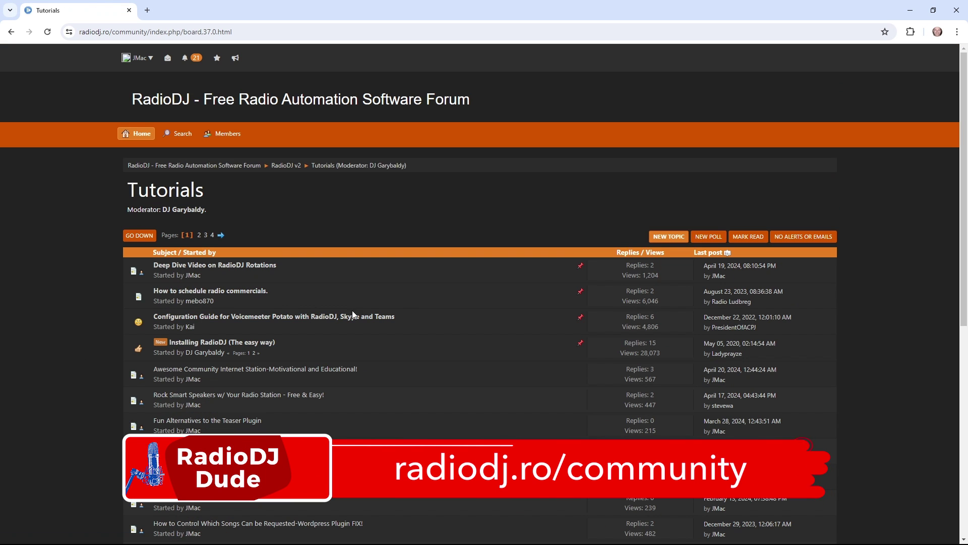
left_click(230, 295)
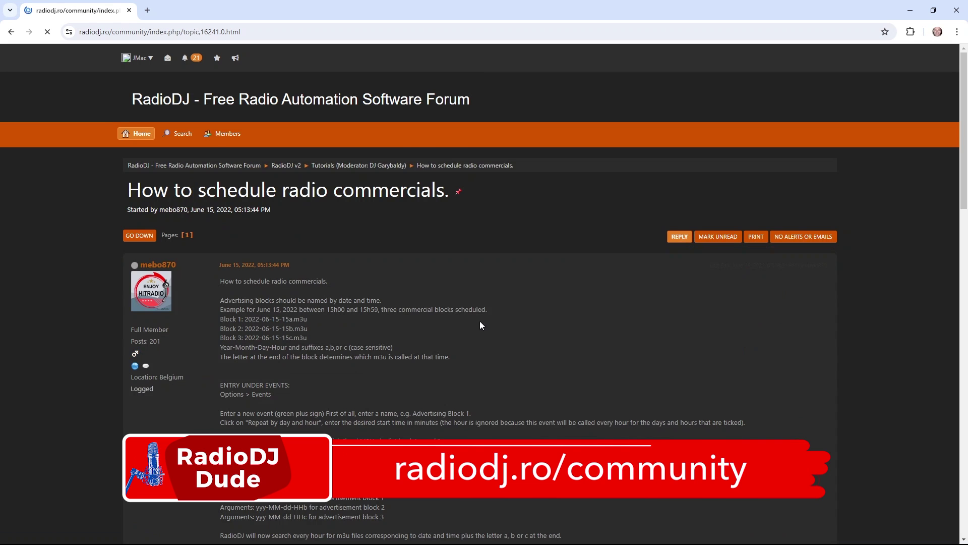
Read the forum post's instructions on naming commercial blocks by date and hour and on the matching event arguments.
scroll(612, 393, "down", 4)
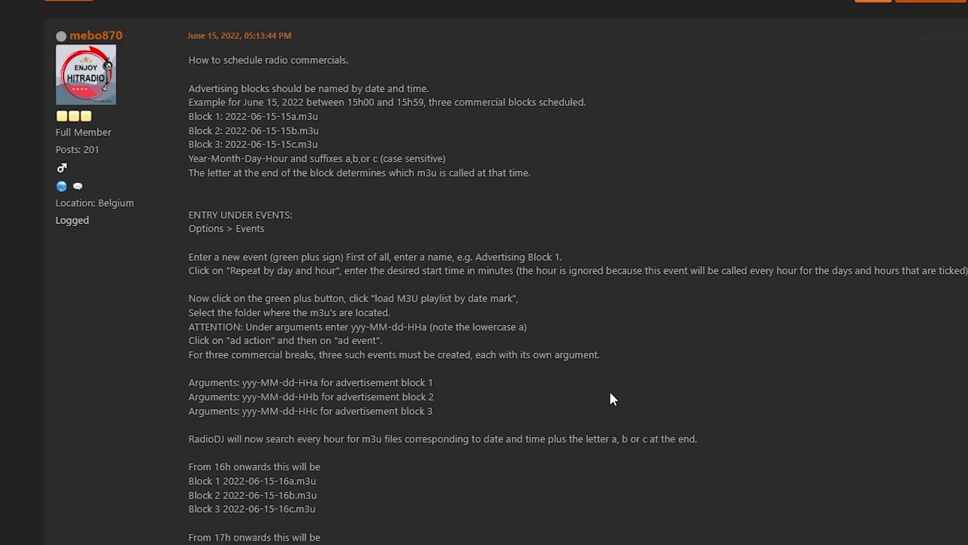
scroll(610, 393, "down", 1)
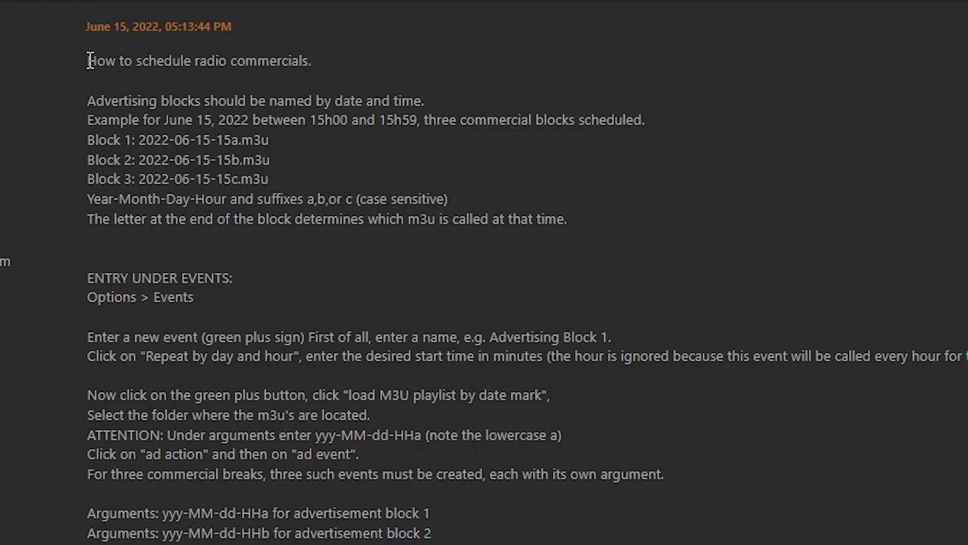
left_click_drag(90, 60, 587, 218)
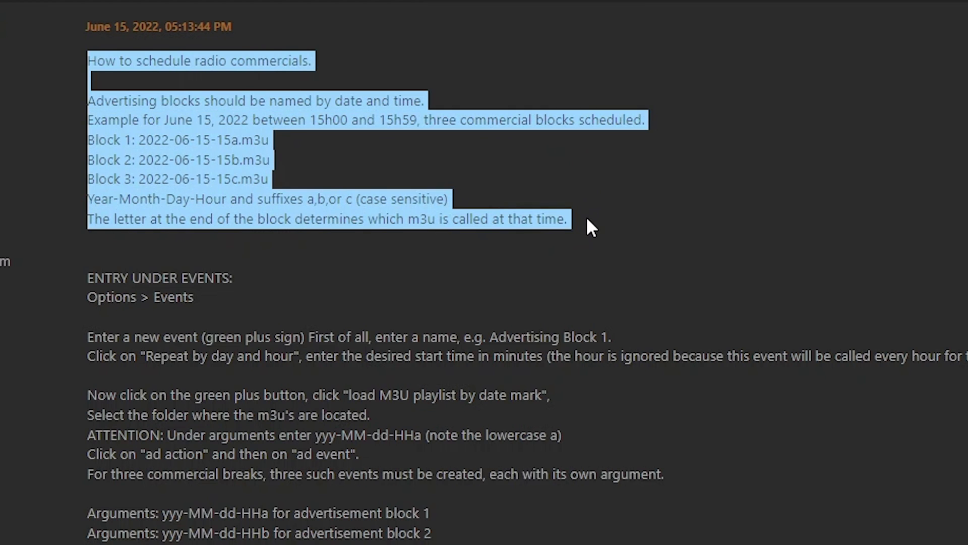
left_click(334, 84)
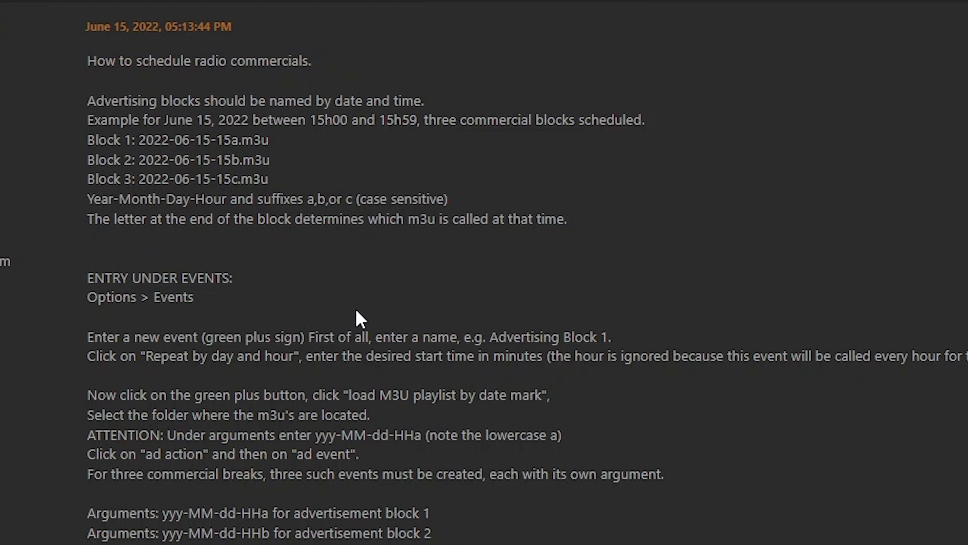
left_click_drag(241, 179, 284, 186)
left_click(419, 413)
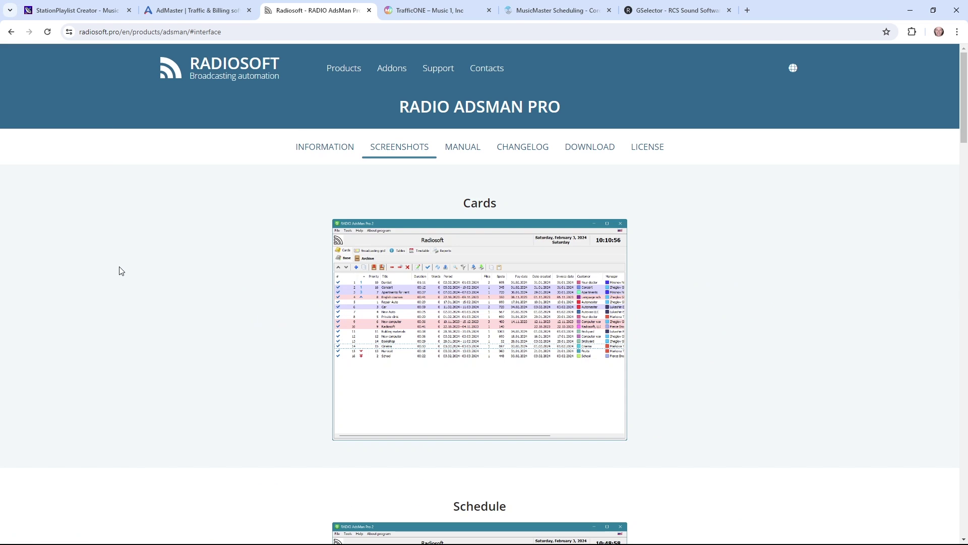
Look through the RADIO AdsMan Pro screenshots page and enlarge the Settings screenshot.
scroll(121, 271, "down", 10)
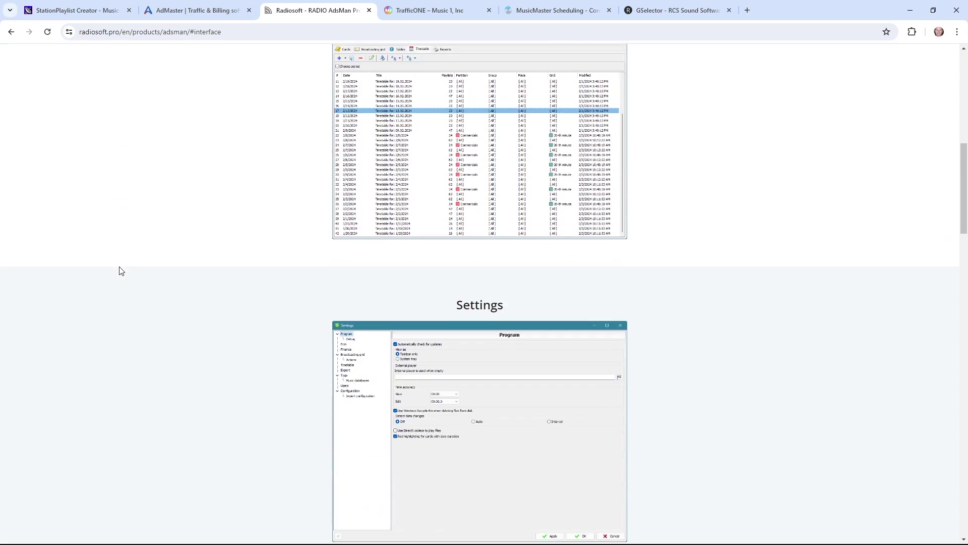
scroll(121, 270, "down", 4)
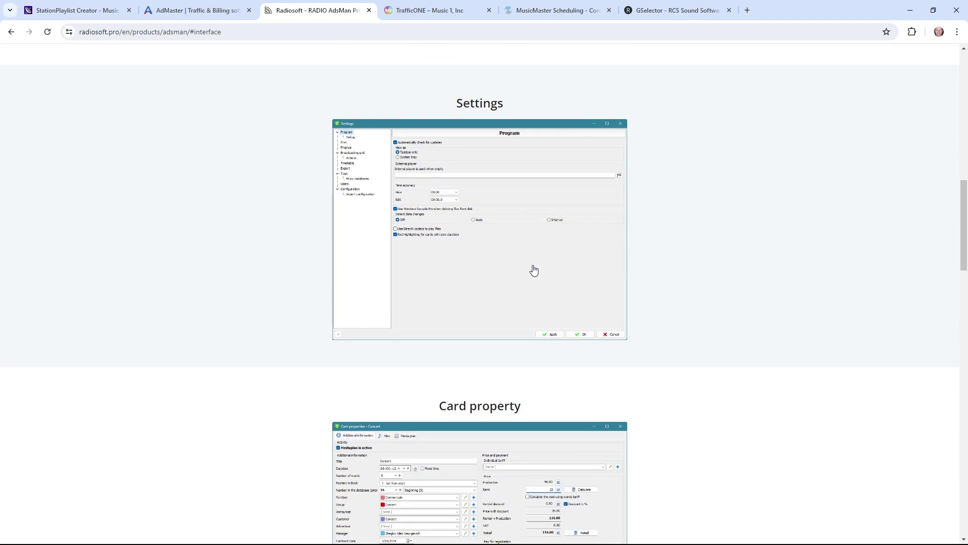
left_click(534, 270)
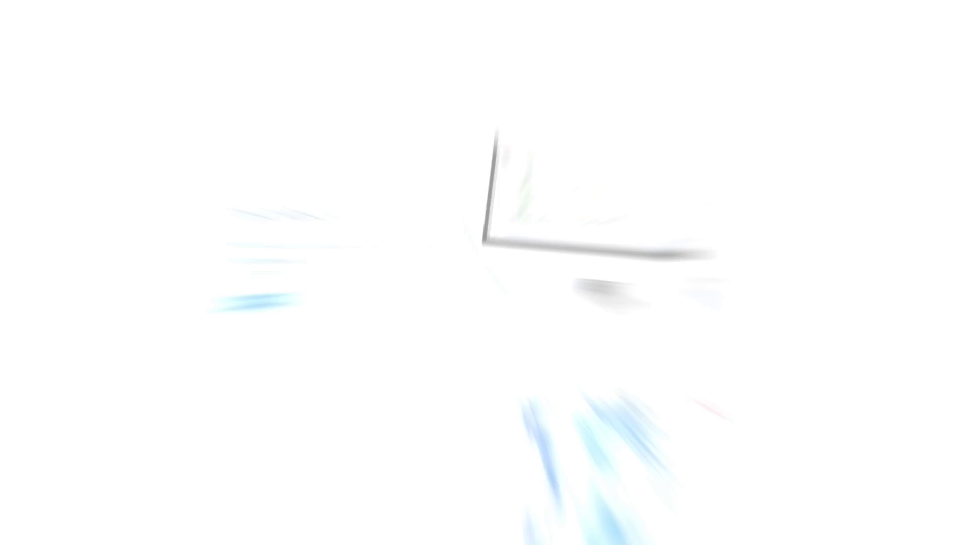
Review the MusicMaster, GSelector and TrafficONE product pages for scheduling and traffic features.
left_click(523, 15)
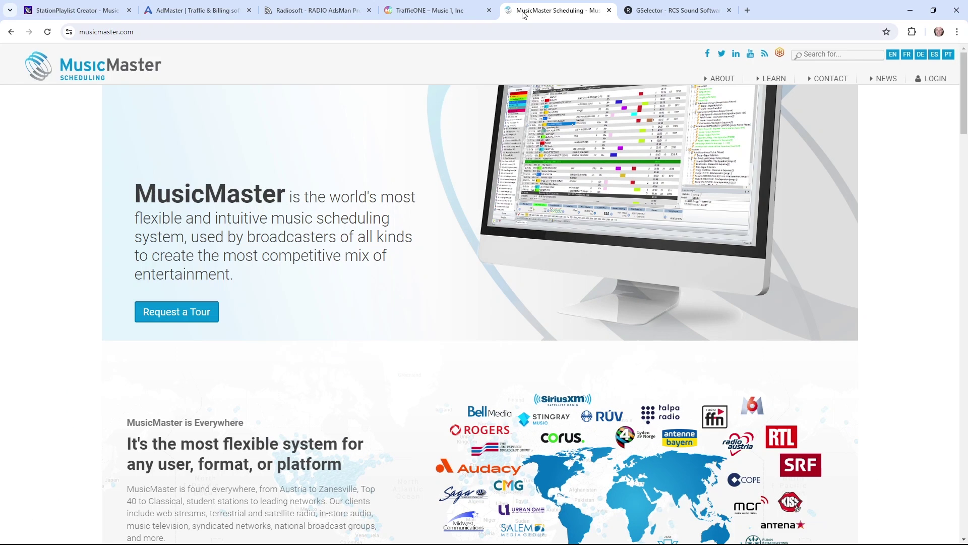
left_click(653, 15)
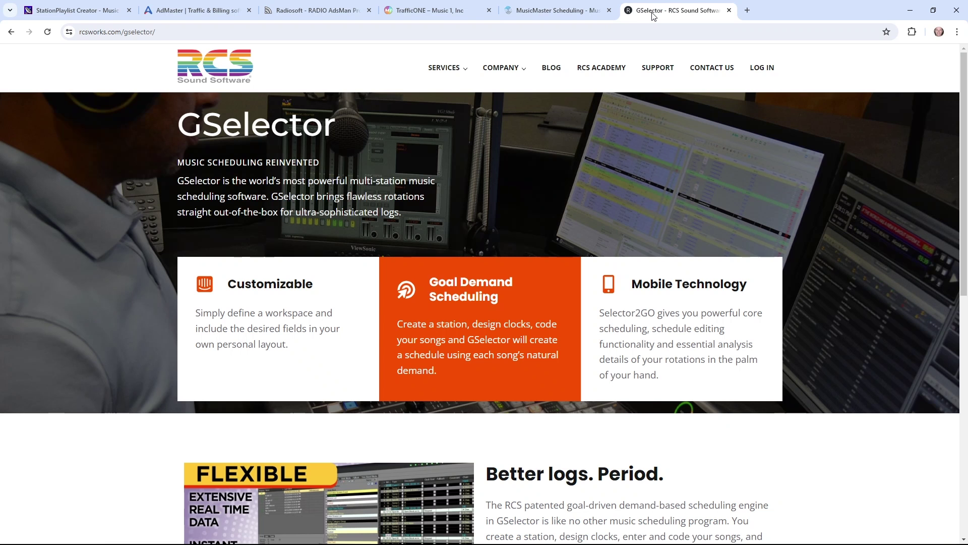
left_click(546, 11)
scroll(469, 306, "down", 7)
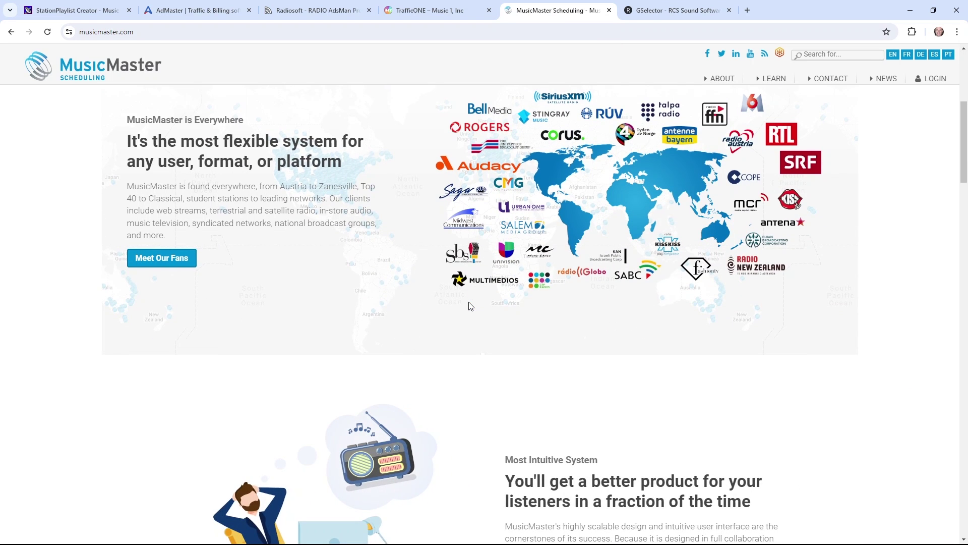
scroll(469, 306, "down", 12)
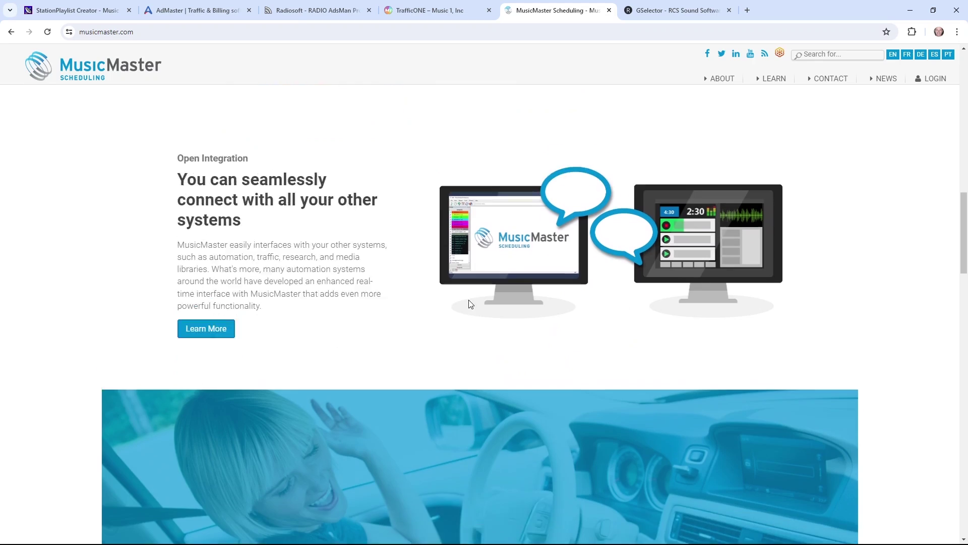
scroll(468, 299, "down", 4)
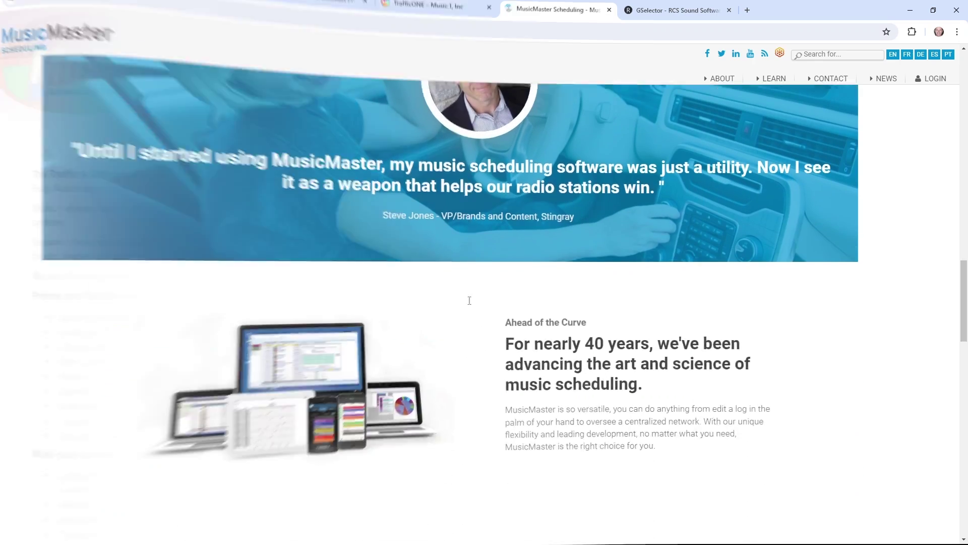
left_click(430, 11)
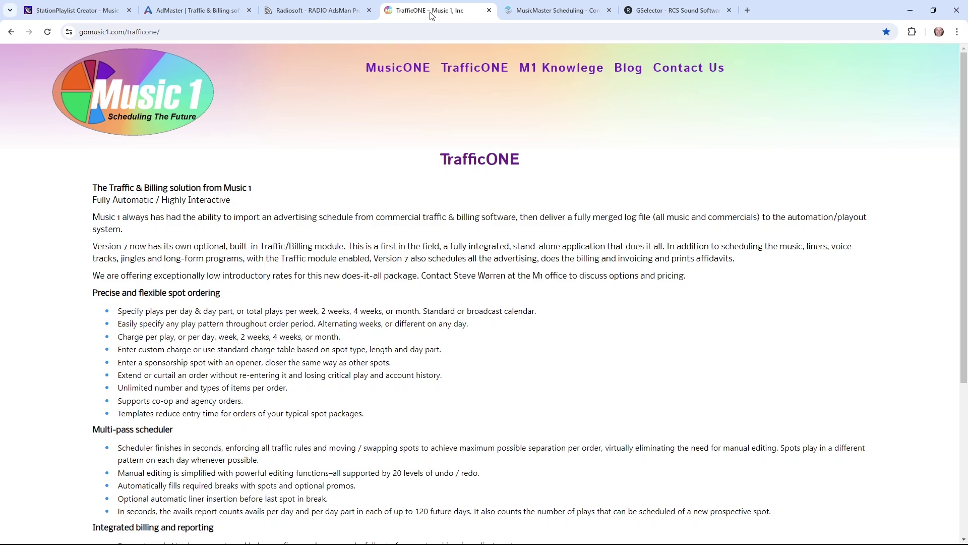
scroll(443, 259, "down", 5)
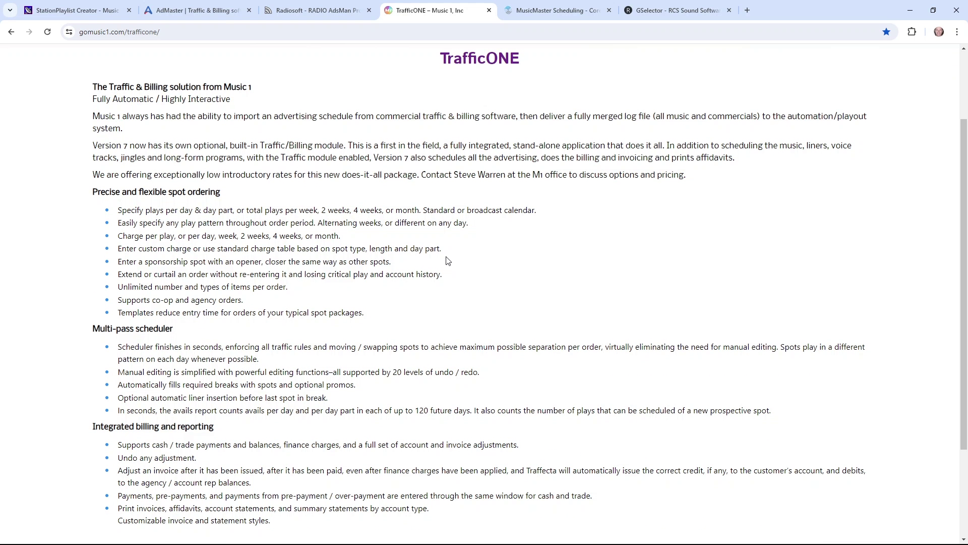
Review RADIO AdsMan Pro's main functions and advance its enlarged screenshots from Settings to Card properties.
left_click(312, 11)
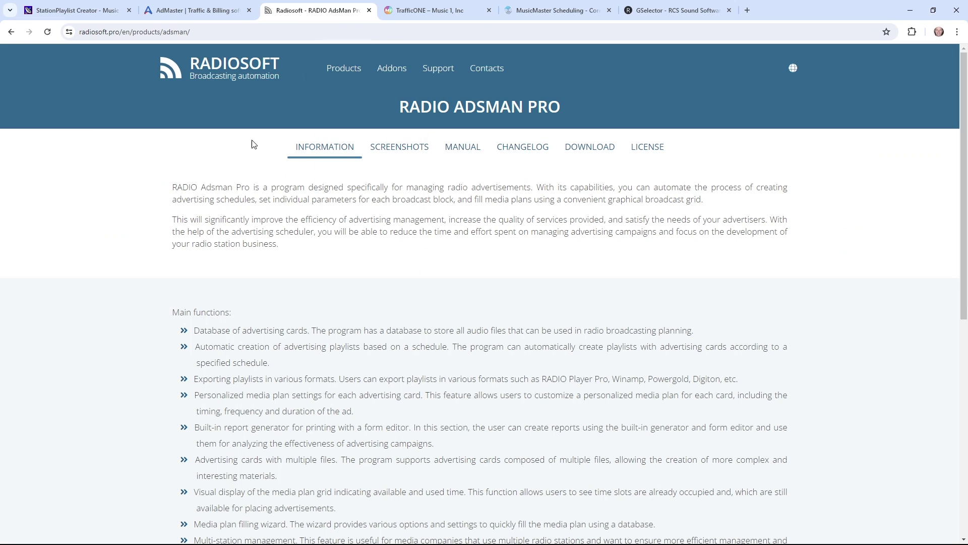
scroll(78, 231, "down", 8)
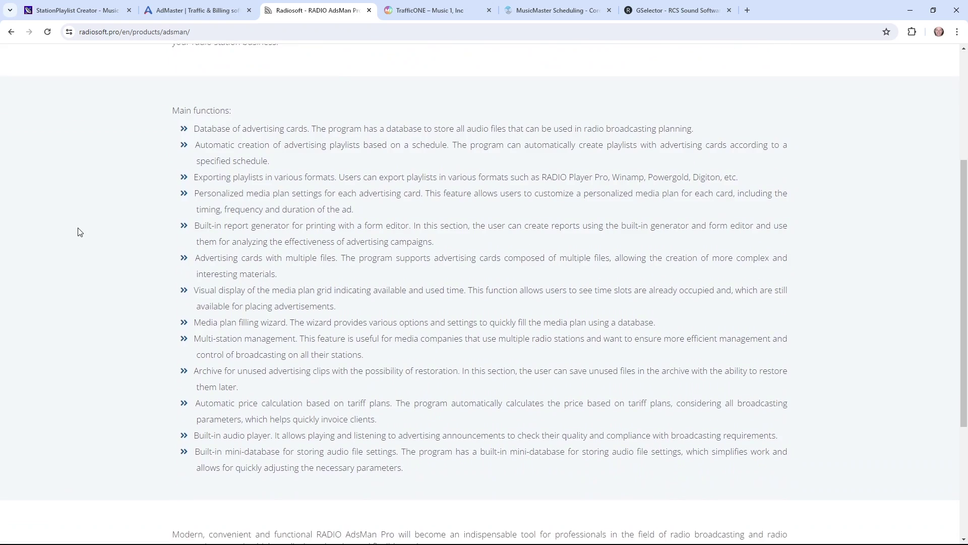
scroll(78, 232, "up", 5)
left_click(718, 285)
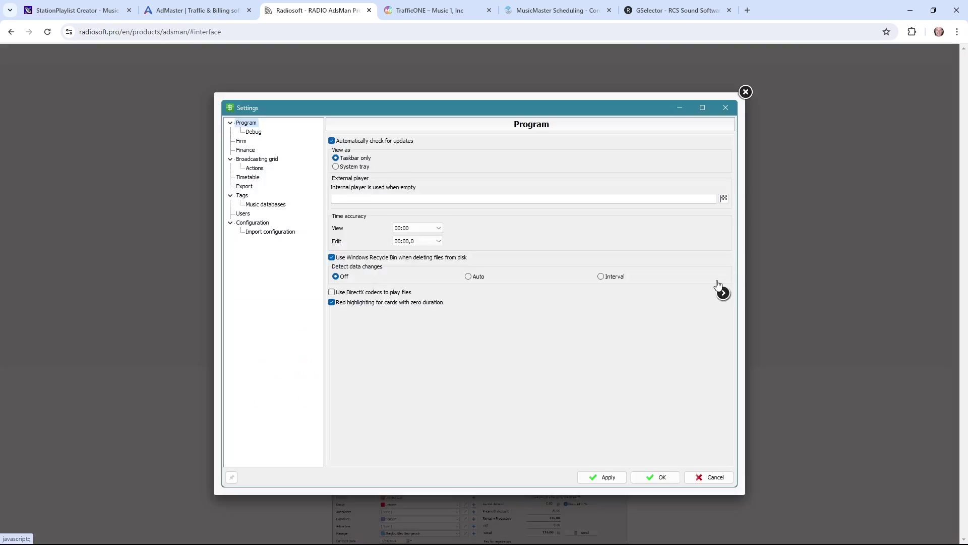
left_click(723, 294)
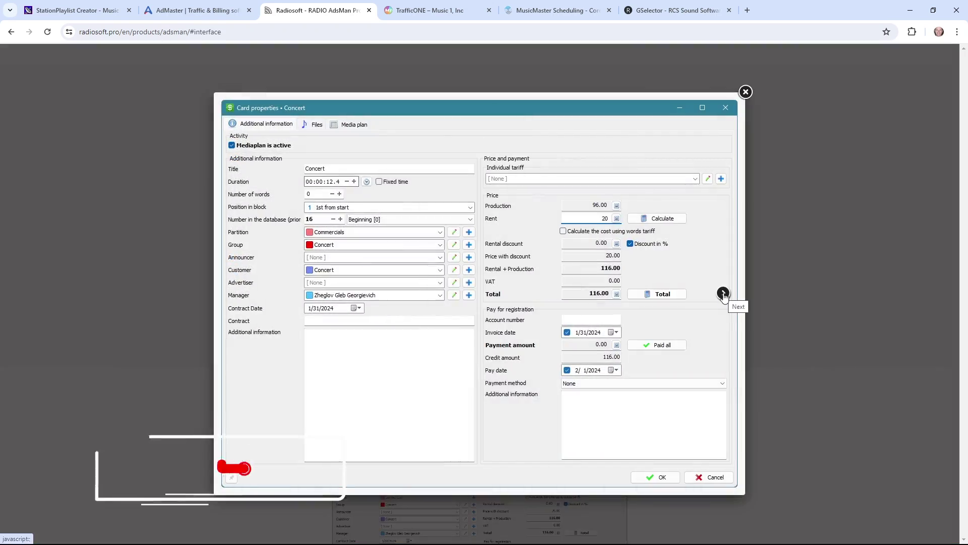
Advance RADIO AdsMan Pro's enlarged screenshots from Card properties through the Broadcasting grid and Reports views.
left_click(723, 294)
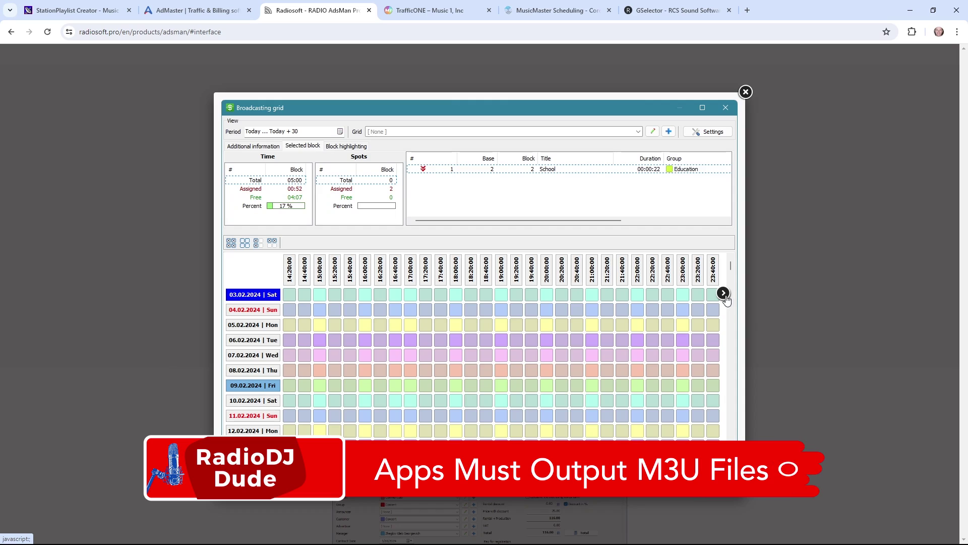
left_click(726, 295)
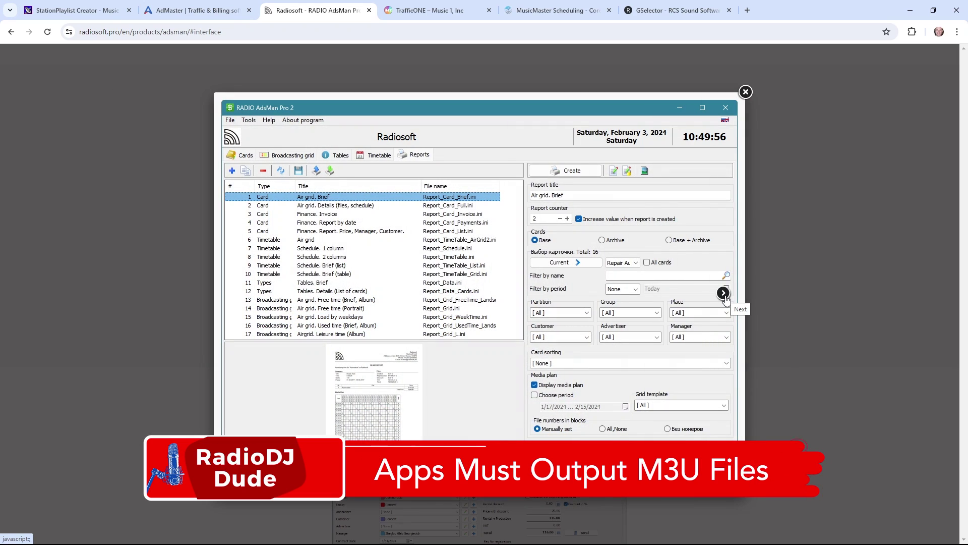
left_click(723, 294)
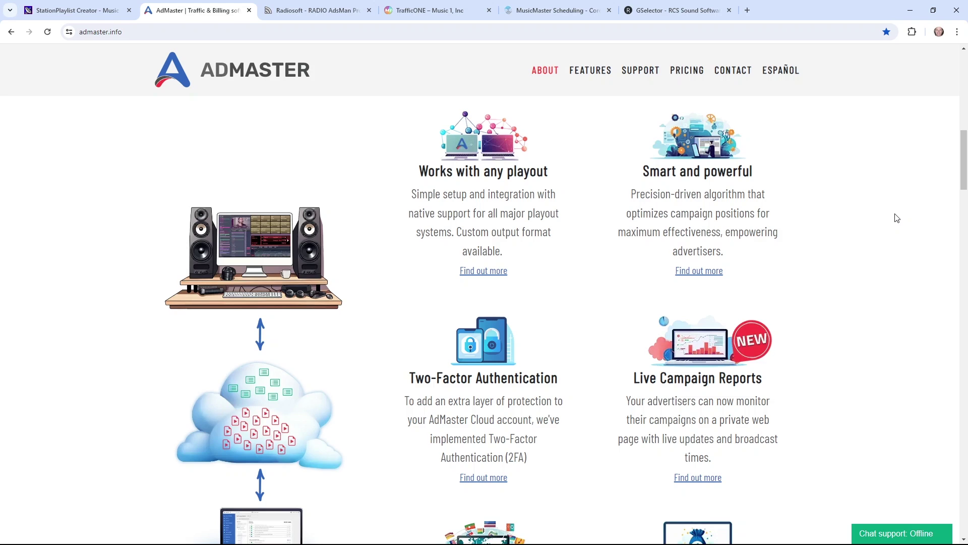
Examine AdMaster's pricing section, highlighting the small stations discount, its internet-only radio eligibility and the regular monthly license price.
scroll(896, 218, "down", 5)
scroll(896, 218, "down", 5)
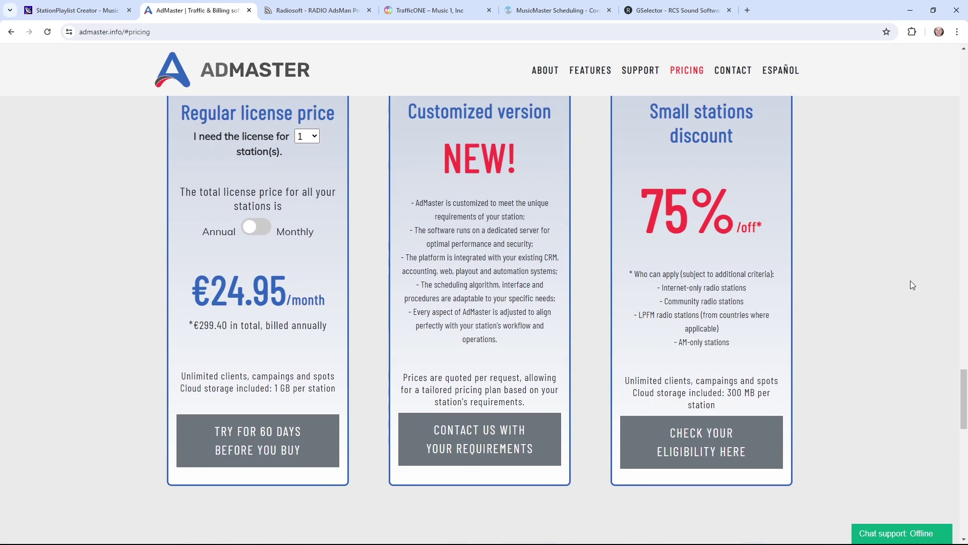
left_click_drag(666, 291, 718, 290)
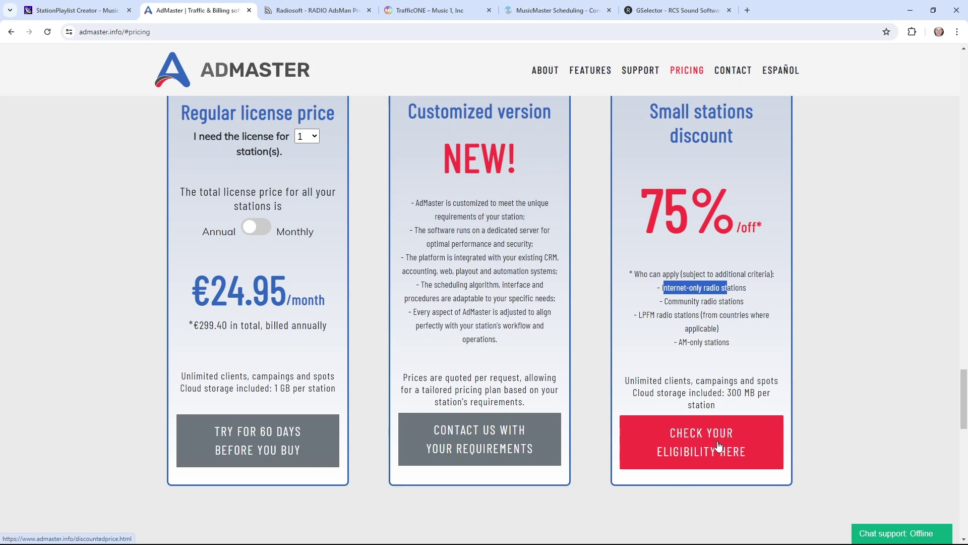
left_click_drag(655, 205, 755, 196)
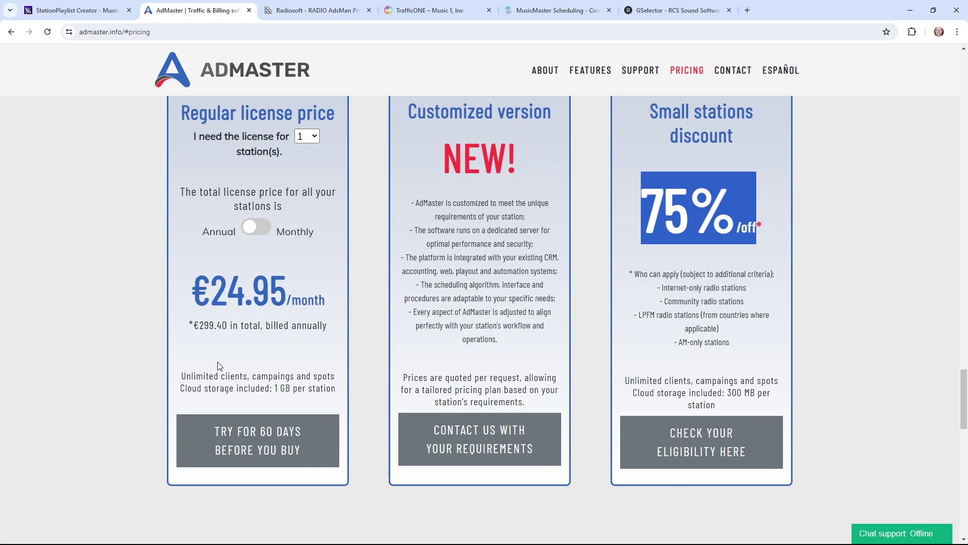
left_click_drag(321, 300, 189, 299)
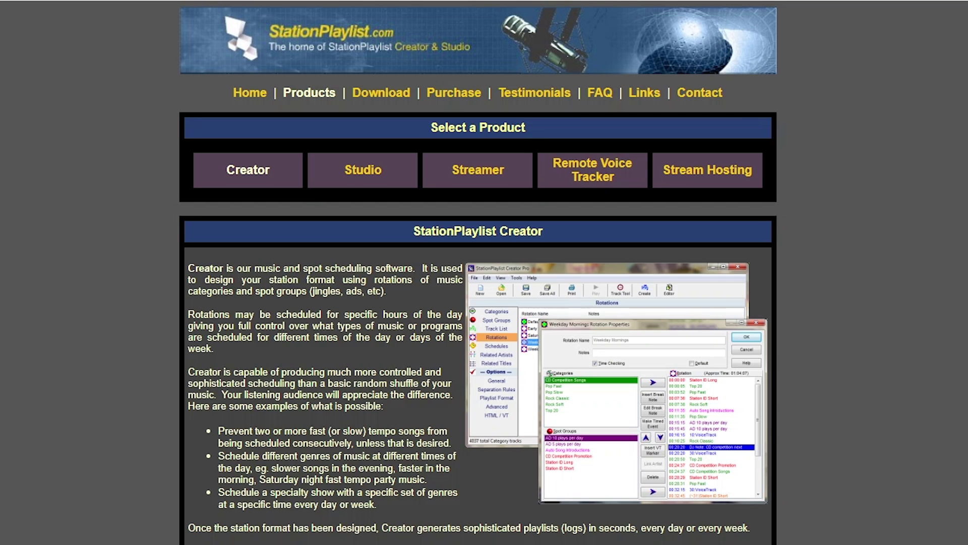
Review StationPlaylist Creator's product page, including its edition comparison, traffic log import and pricing.
scroll(478, 272, "down", 8)
scroll(478, 273, "down", 15)
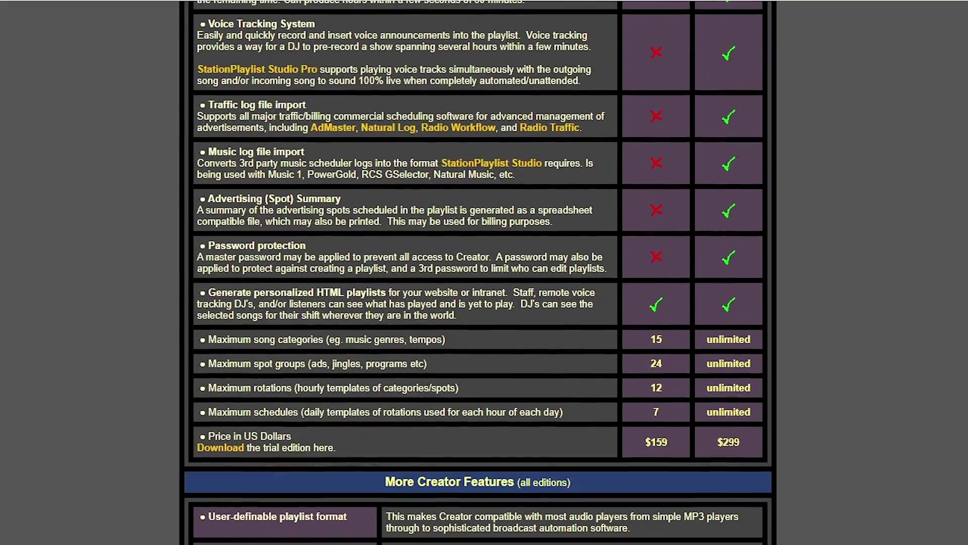
scroll(478, 272, "down", 5)
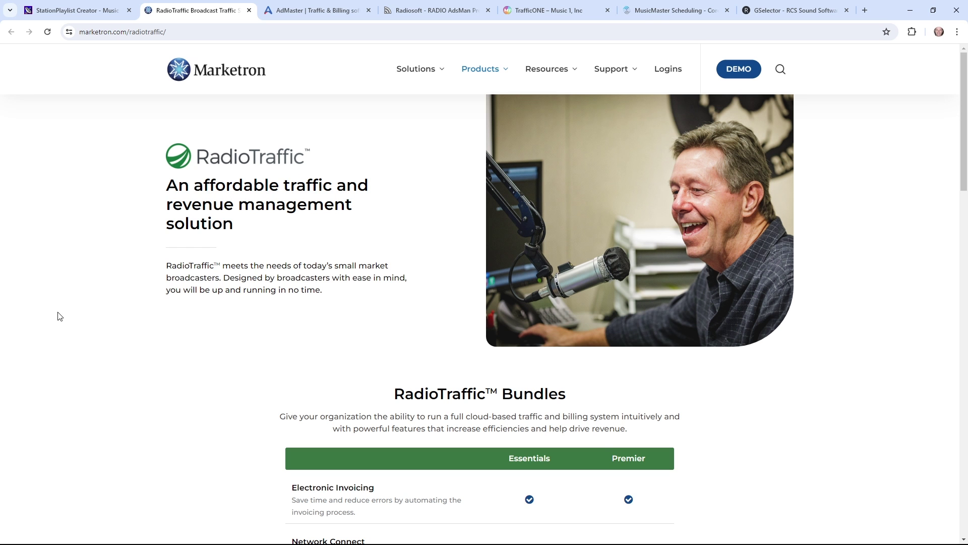
Review Marketron's RadioTraffic page from the bundle comparison down to the demo request form.
scroll(59, 316, "down", 6)
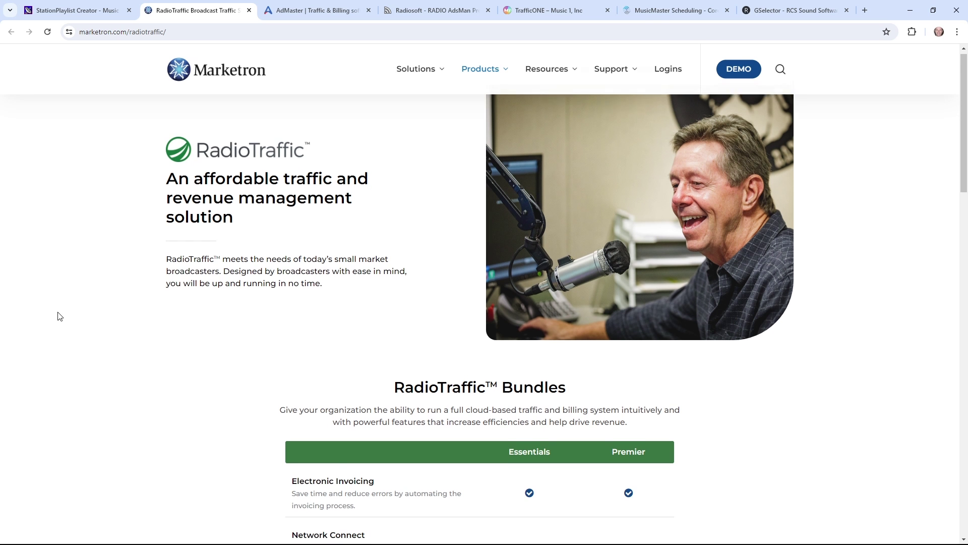
scroll(59, 316, "down", 8)
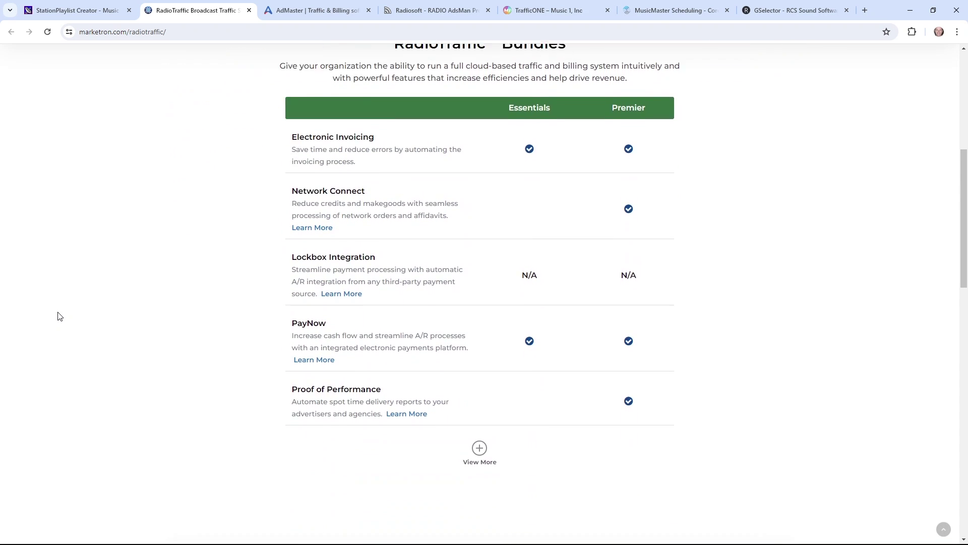
scroll(59, 317, "down", 10)
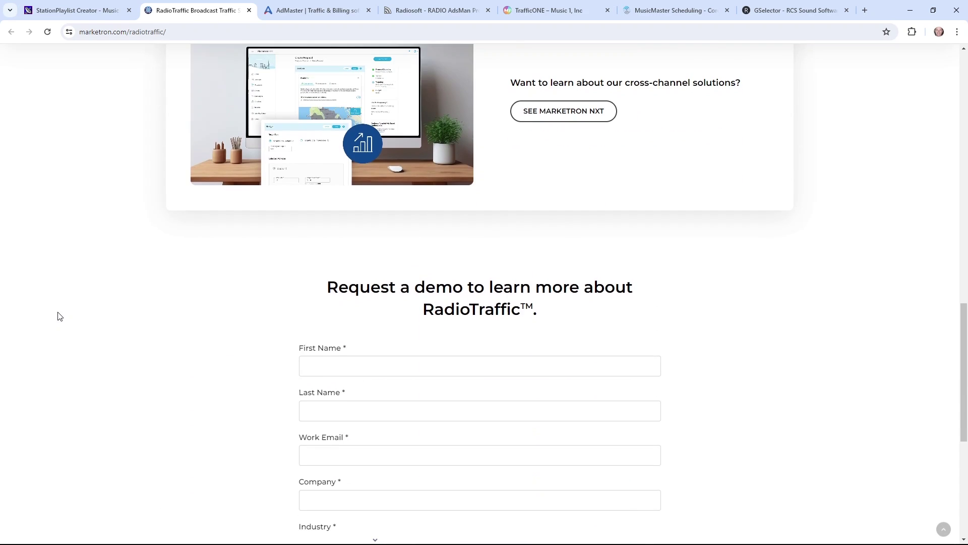
Search Google for "radio station commercial traffic software" in a new tab, look through the results and close the tab.
key("ctrl+t")
left_click(389, 210)
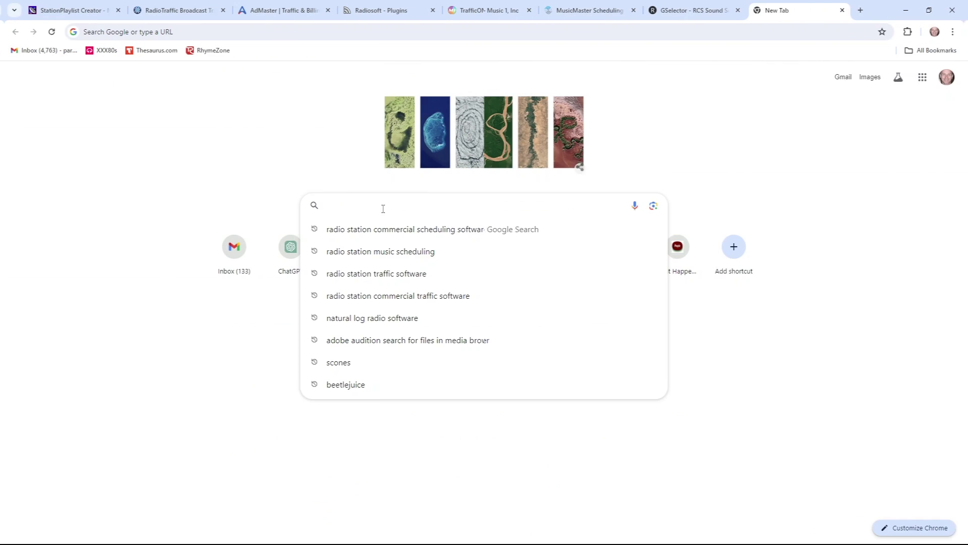
left_click(393, 298)
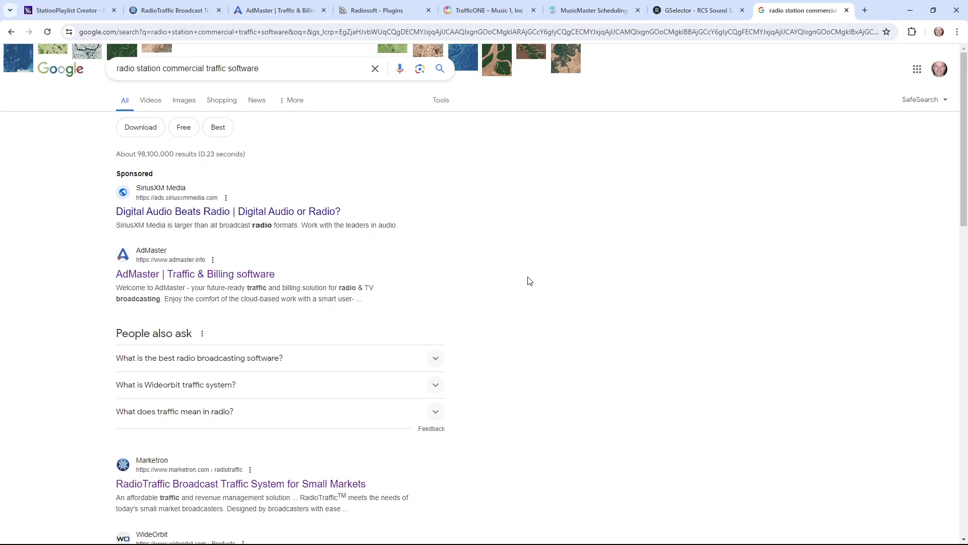
scroll(529, 281, "down", 5)
scroll(528, 280, "down", 3)
key("ctrl+w")
Review RADIO AdsMan Pro's license terms, program information and changelog, highlighting the newest release's date.
scroll(319, 328, "up", 2)
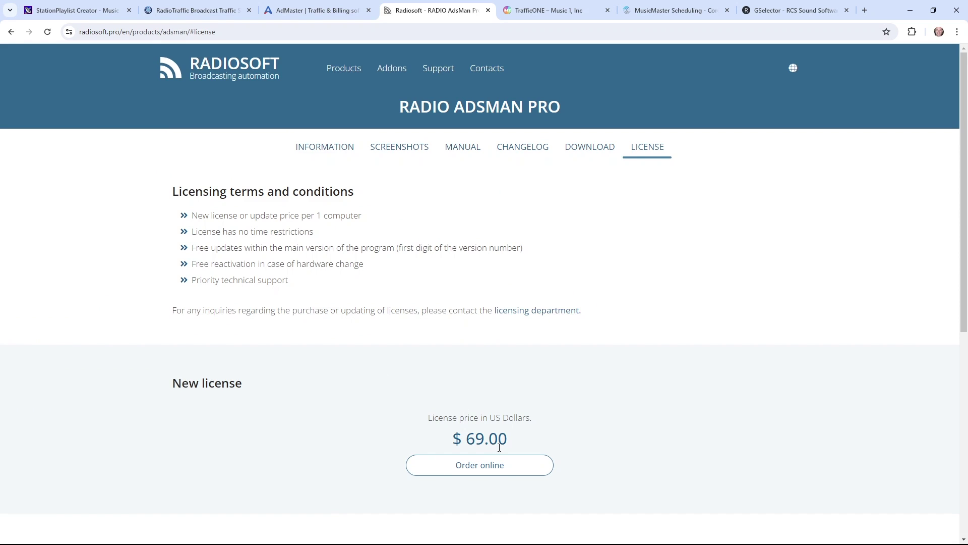
left_click(335, 147)
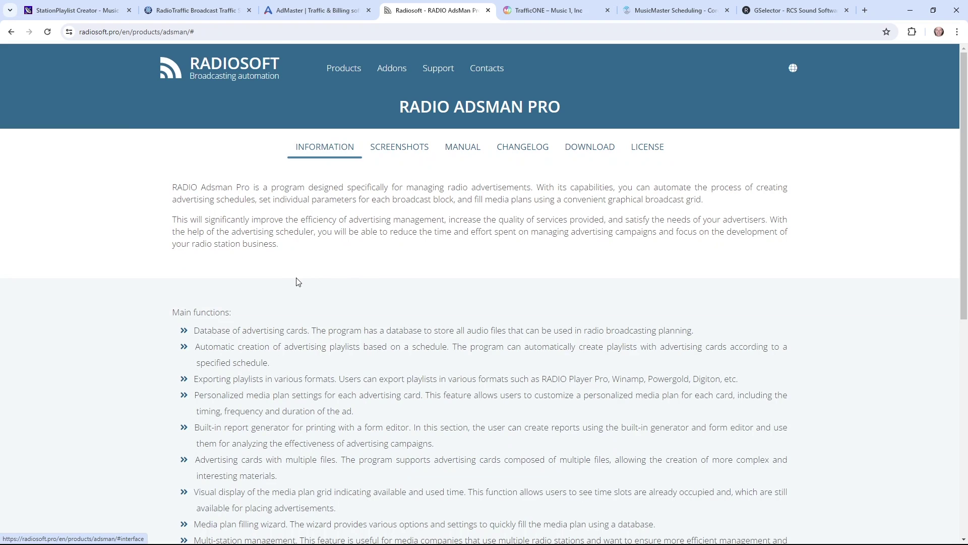
scroll(298, 282, "down", 3)
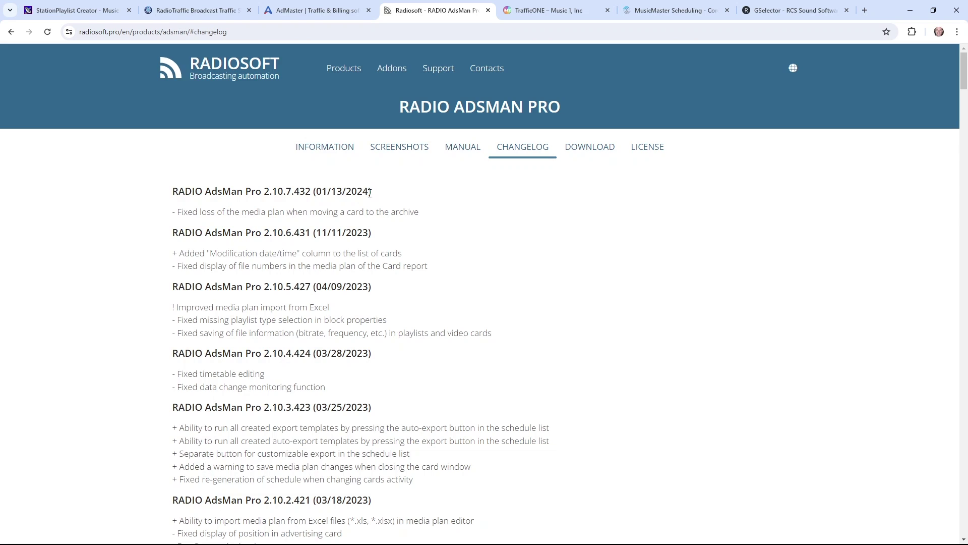
left_click_drag(369, 191, 322, 195)
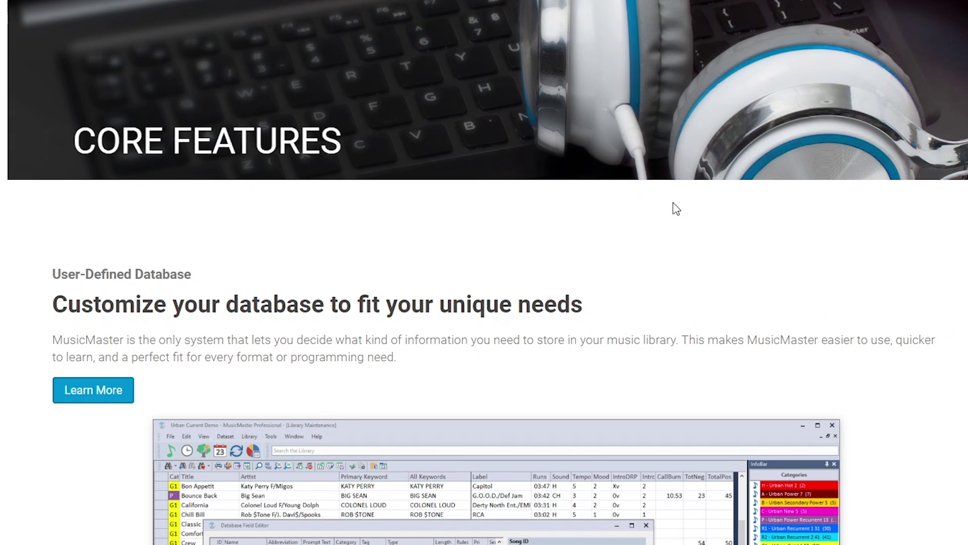
Examine MusicMaster's core features and cycle through the screenshots of its user-defined database.
scroll(672, 207, "down", 5)
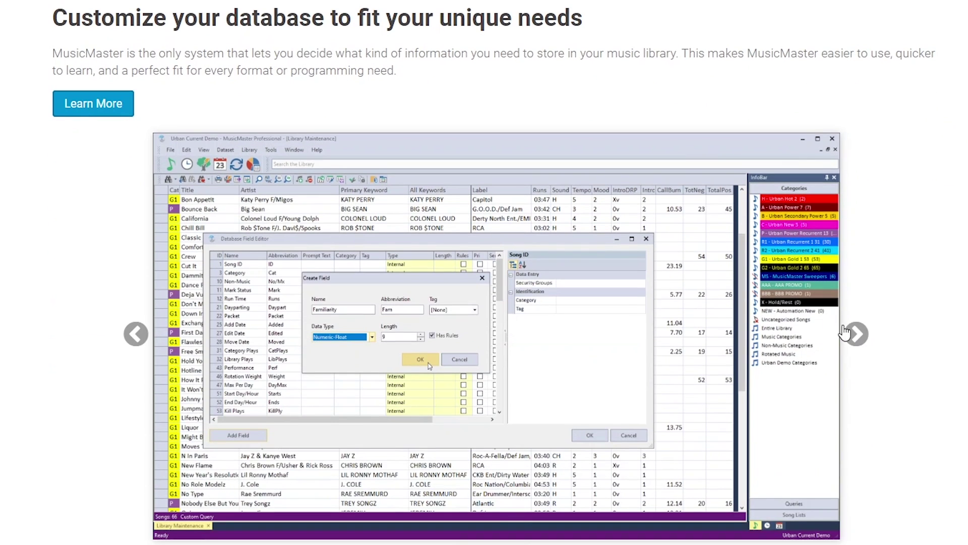
left_click(854, 346)
left_click(854, 346)
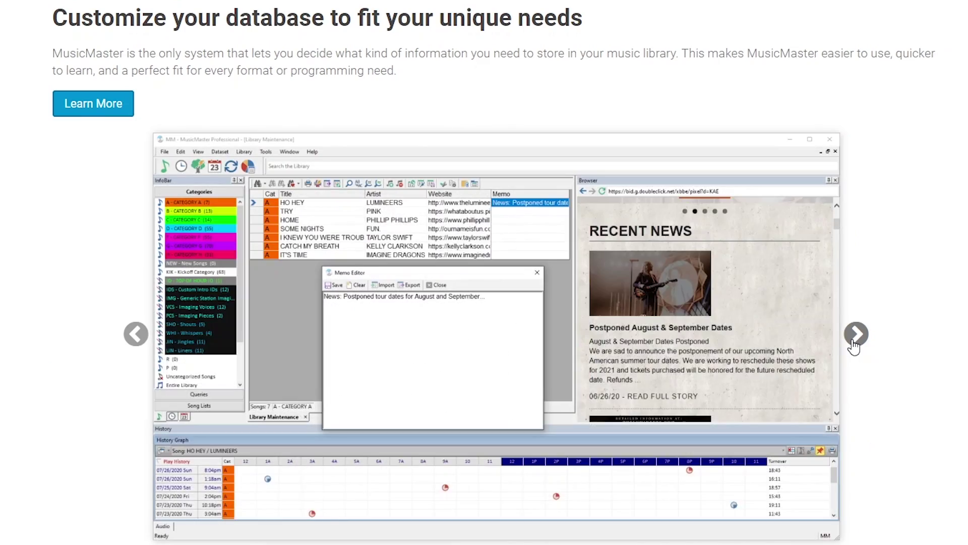
left_click(913, 288)
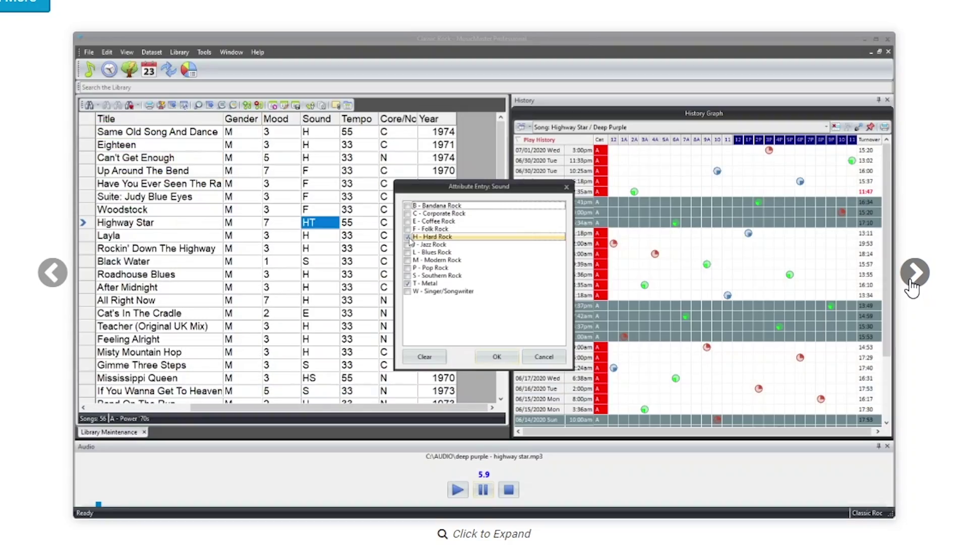
left_click(912, 289)
left_click(912, 288)
left_click(912, 289)
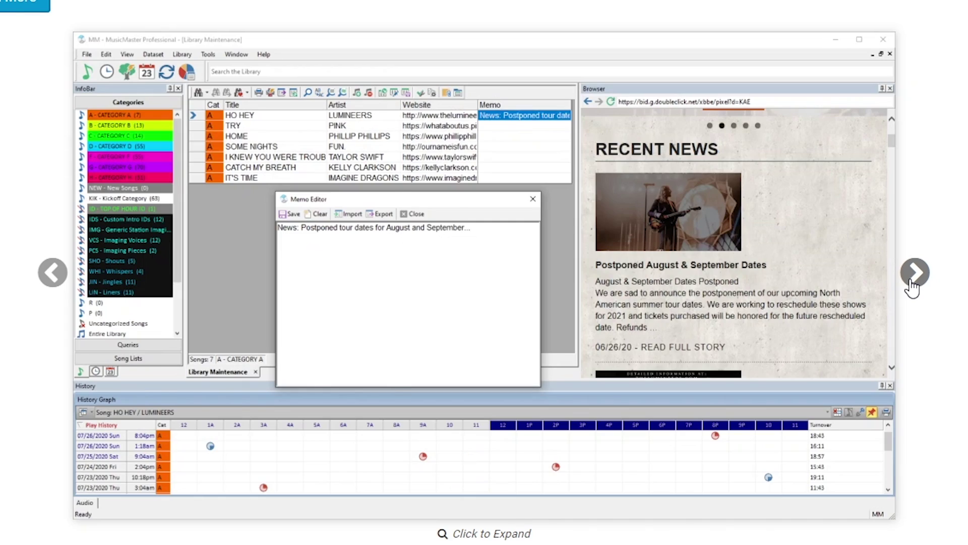
left_click(912, 288)
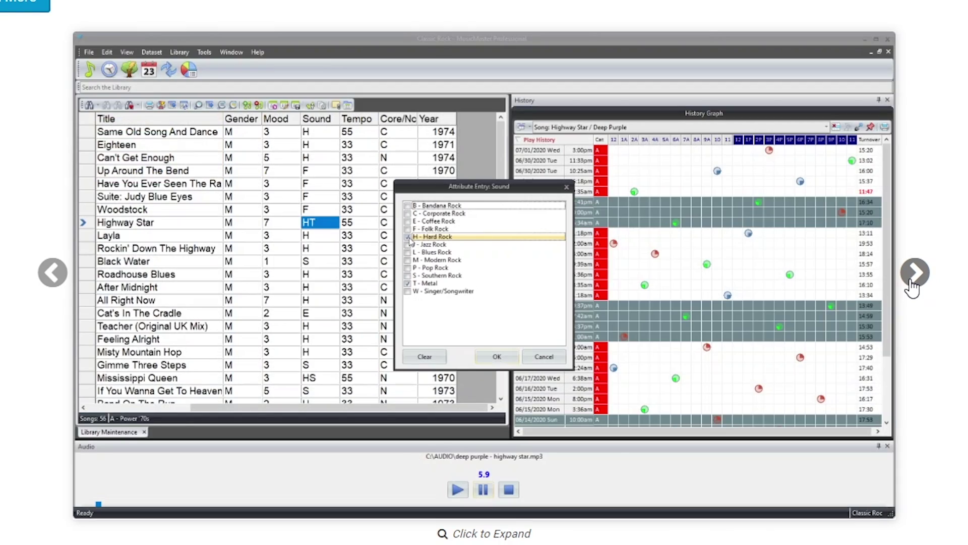
left_click(912, 289)
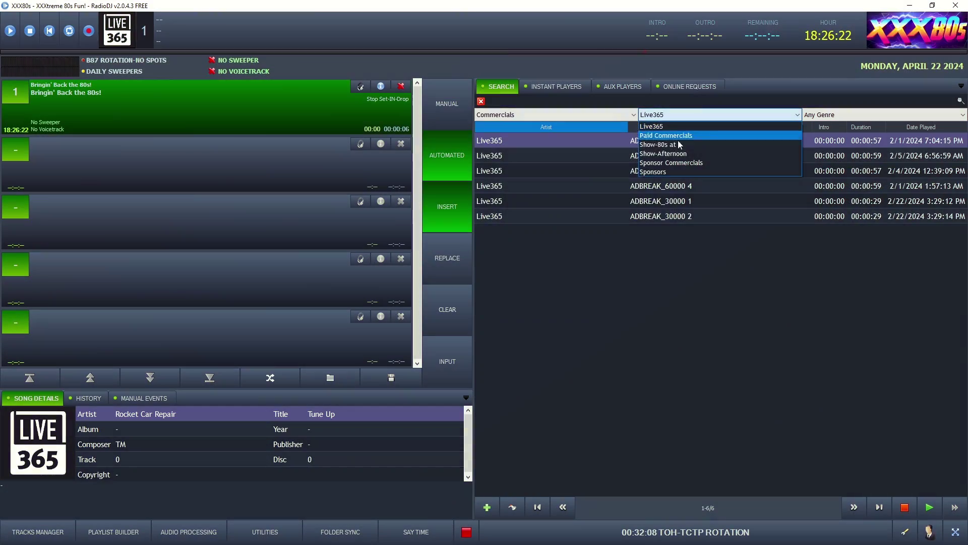
In RadioDJ, queue the Show-Afternoon commercials Outlaw Grill "Birthdays" and All Smiles Denistry "Family Plan", and start playback.
left_click(678, 154)
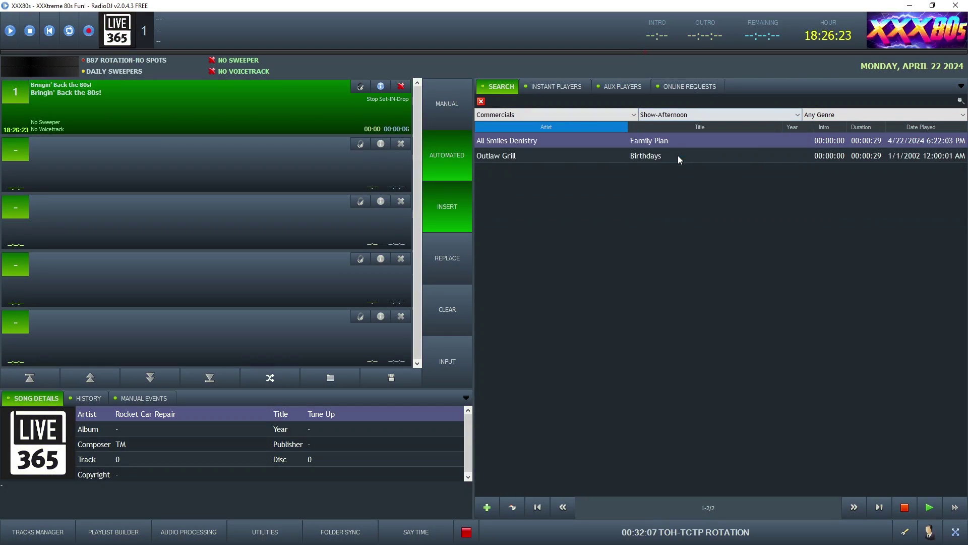
left_click(630, 156)
left_click(487, 507)
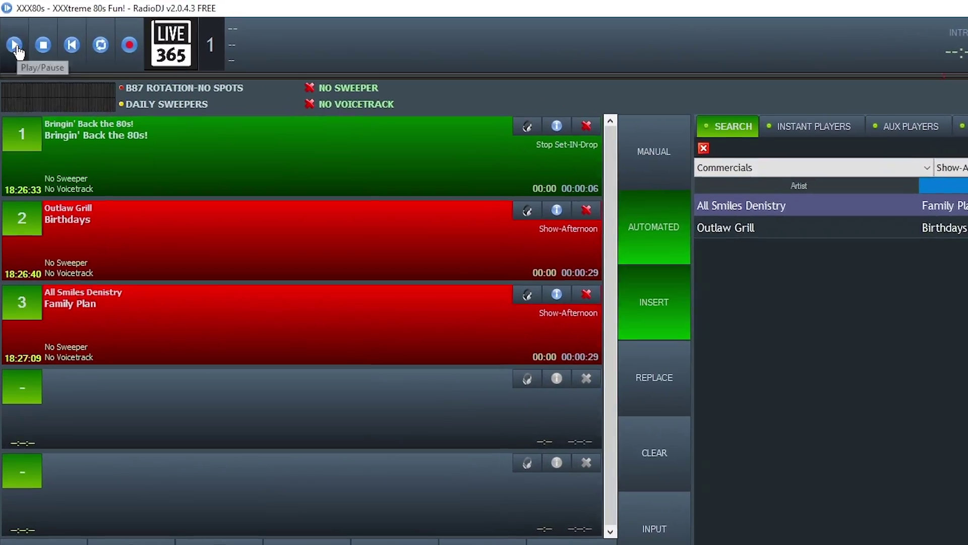
left_click(12, 36)
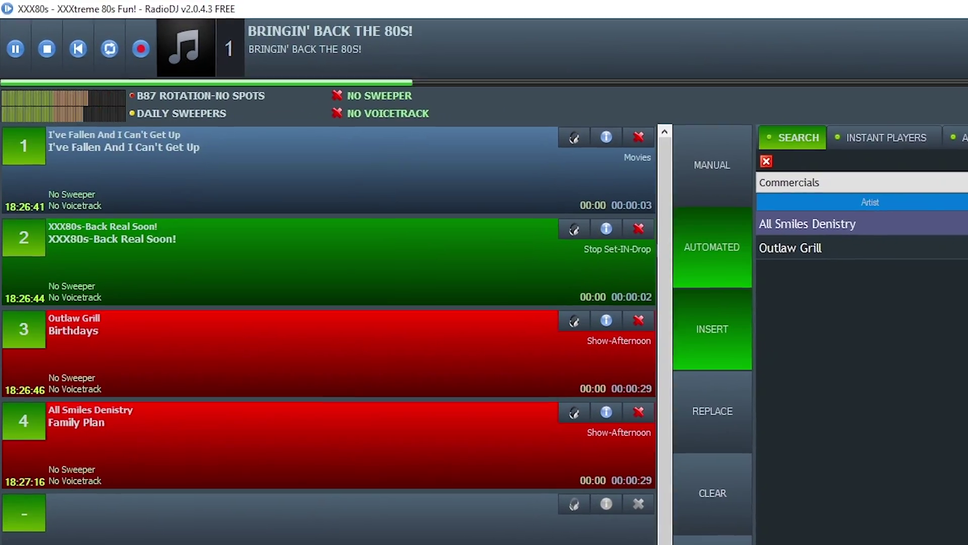